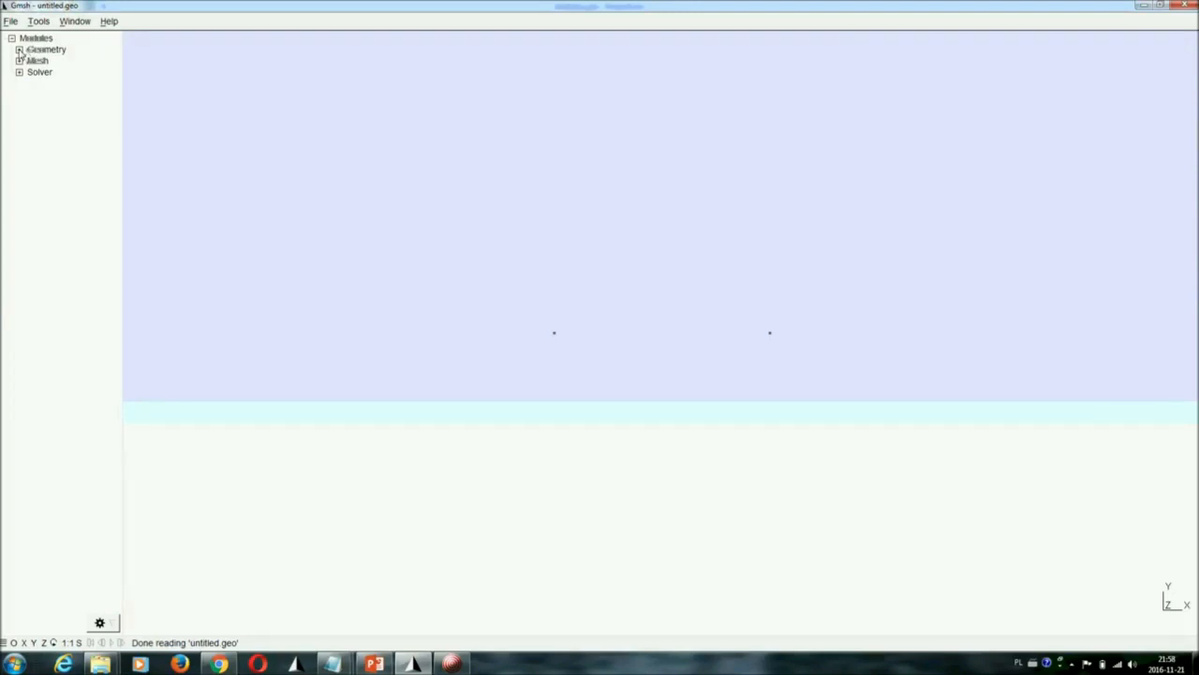
Examine the commands available in the Geometry and Mesh modules, including elementary entities, physical groups and transfinite definitions
{"action": "left_click", "coordinate": [19, 50]}
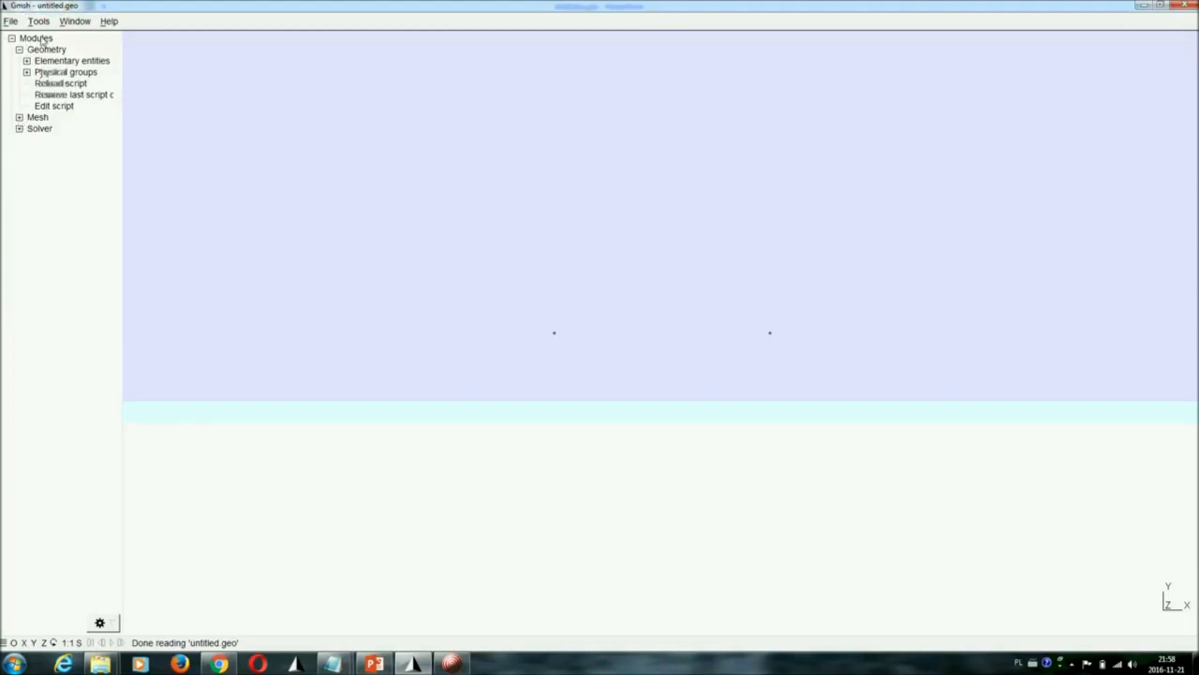
{"action": "left_click", "coordinate": [19, 117]}
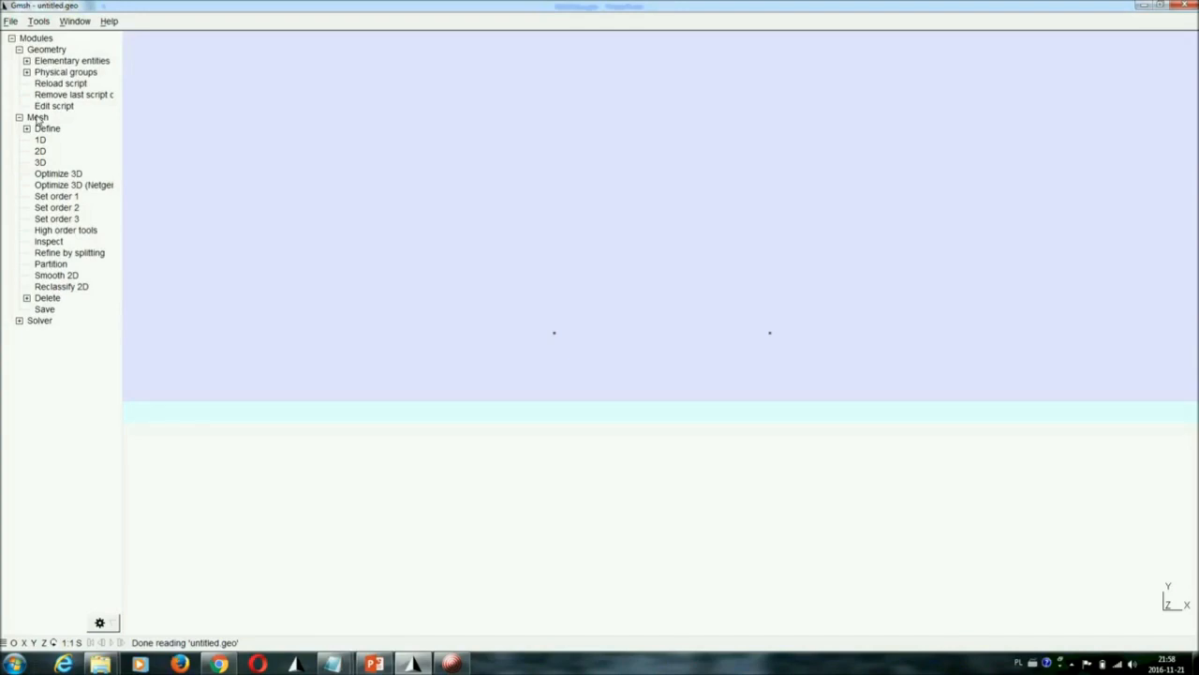
{"action": "left_click", "coordinate": [27, 61]}
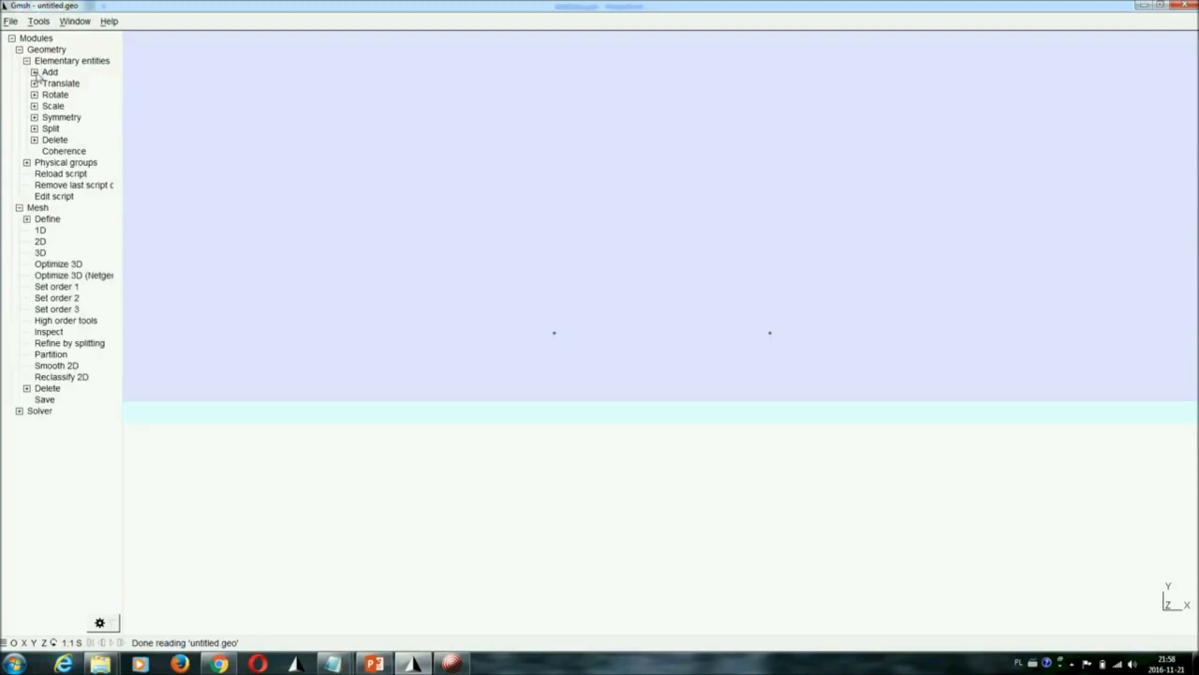
{"action": "left_click", "coordinate": [35, 73]}
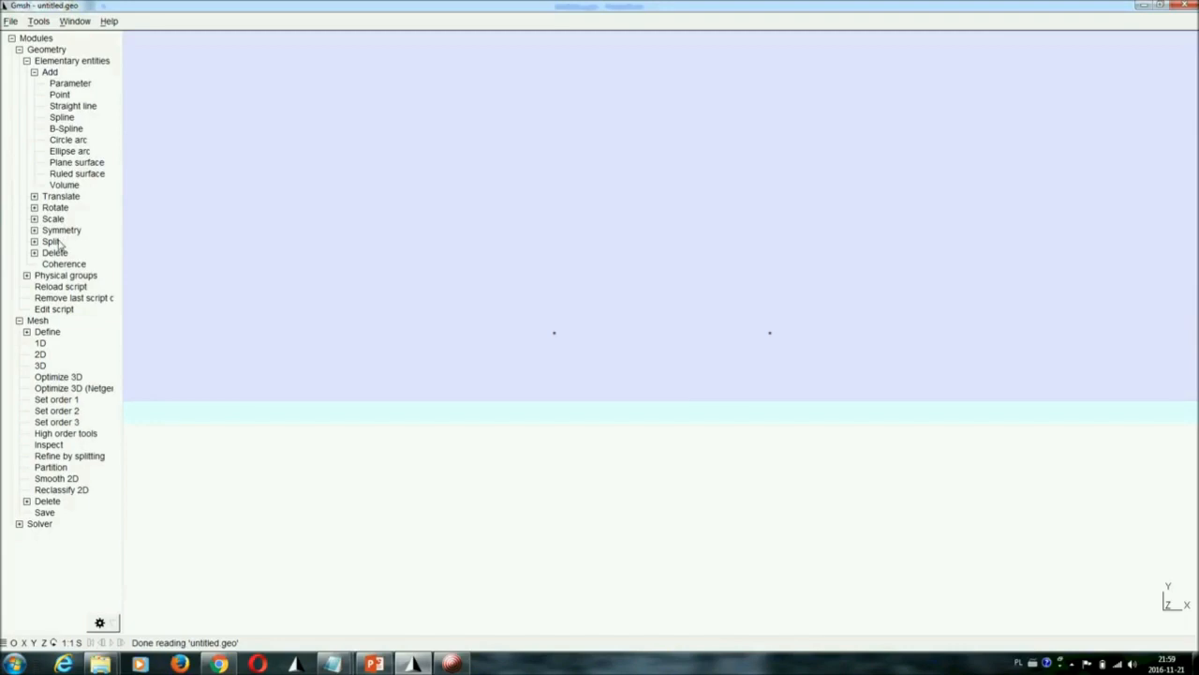
{"action": "left_click", "coordinate": [26, 60]}
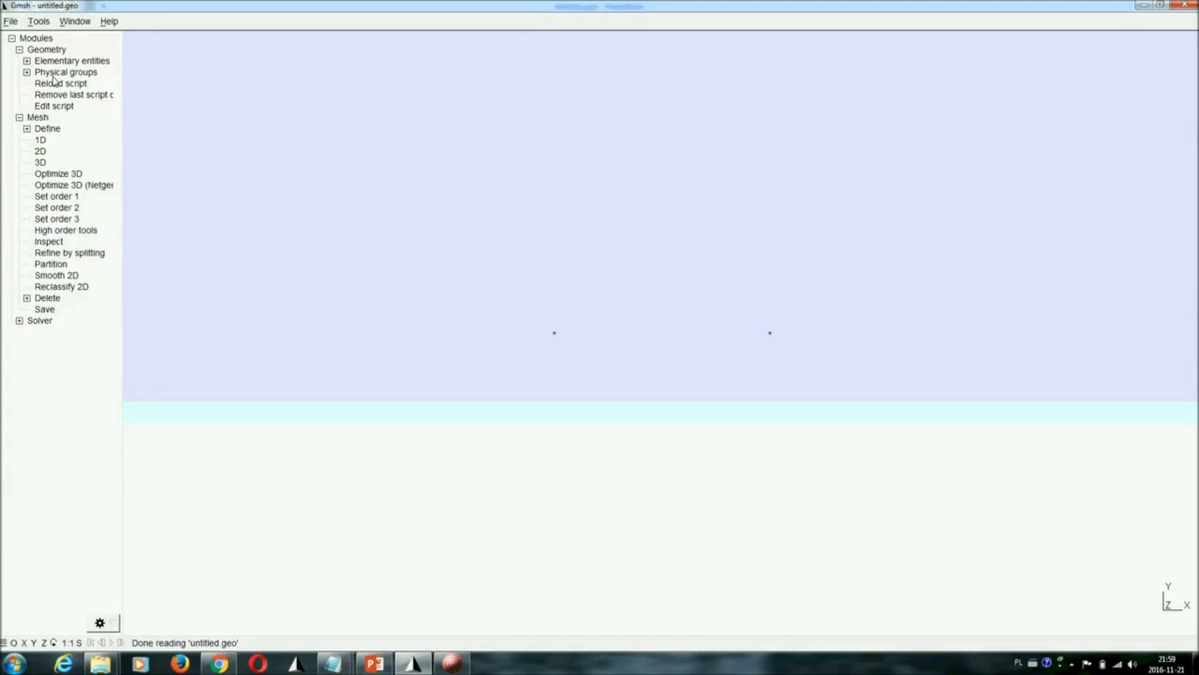
{"action": "left_click", "coordinate": [26, 72]}
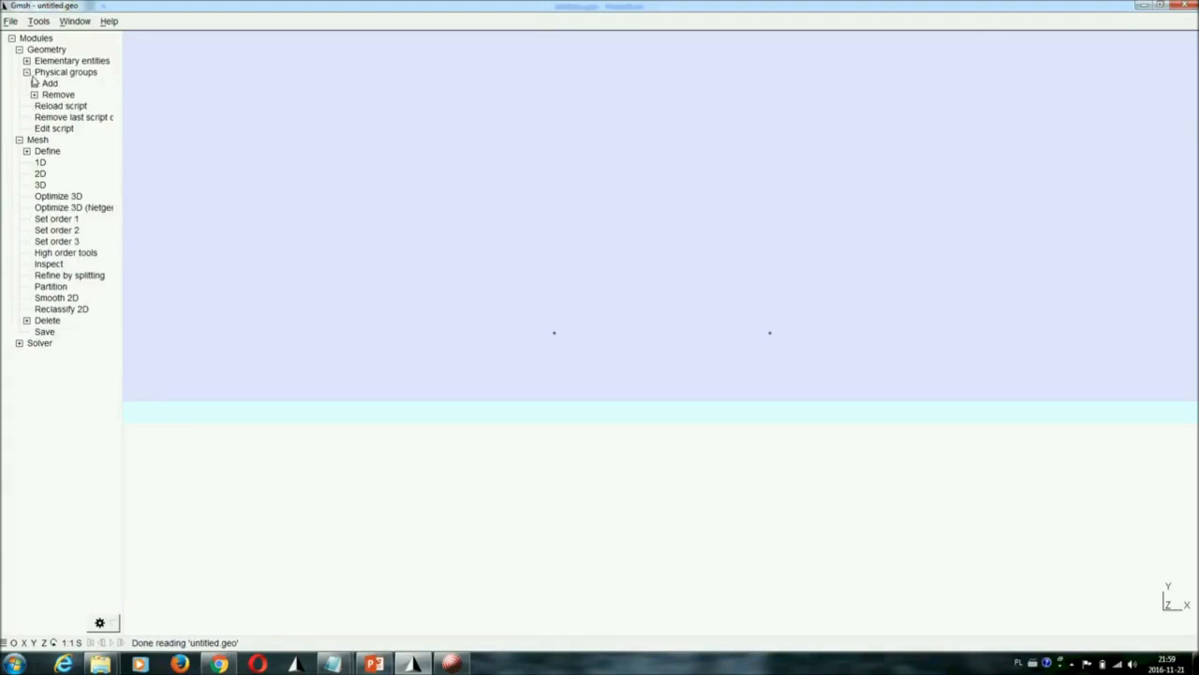
{"action": "left_click", "coordinate": [35, 84]}
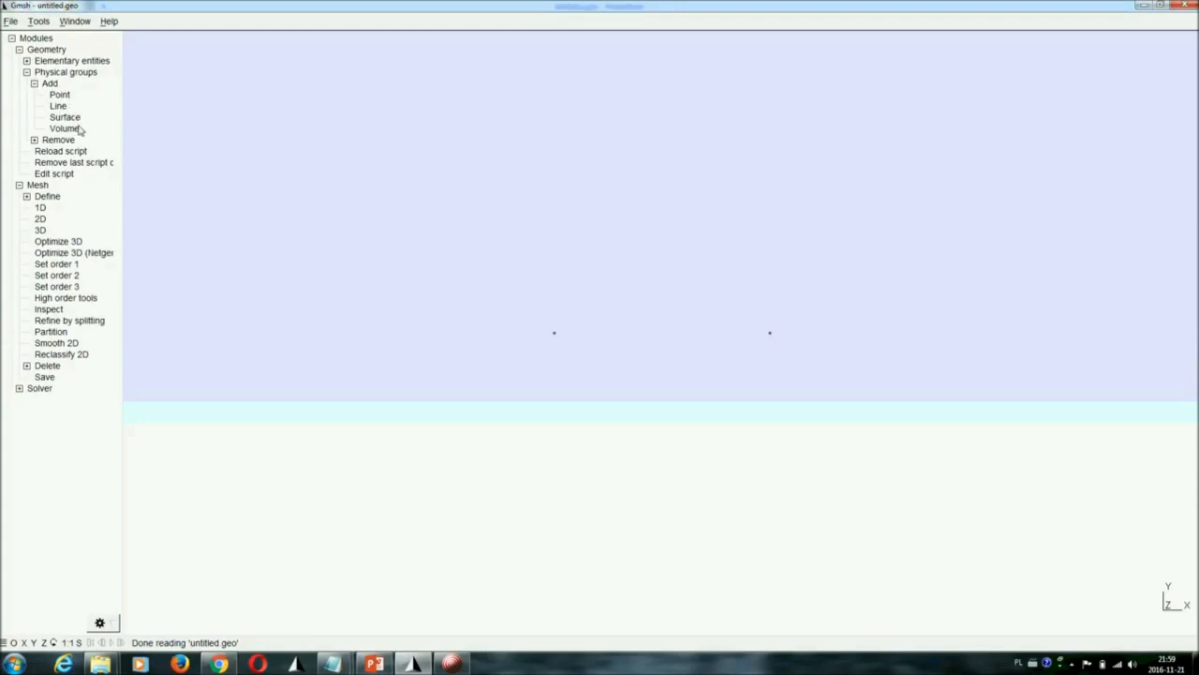
{"action": "left_click", "coordinate": [27, 72]}
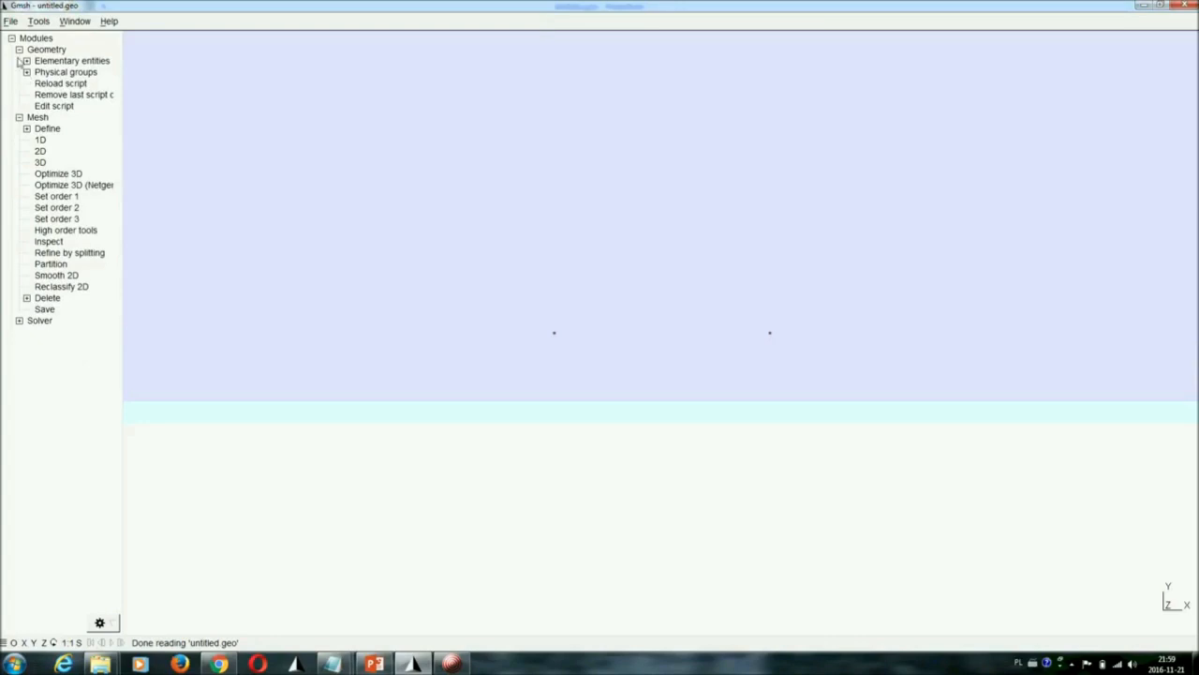
{"action": "left_click", "coordinate": [18, 50]}
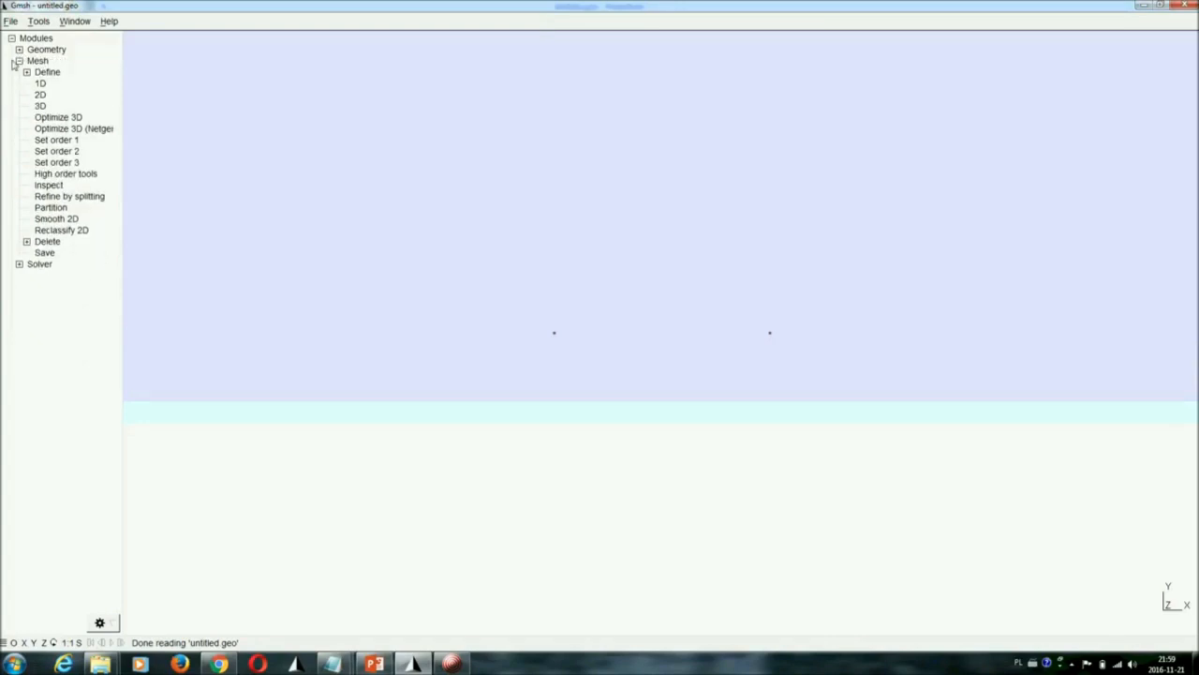
{"action": "left_click", "coordinate": [28, 72]}
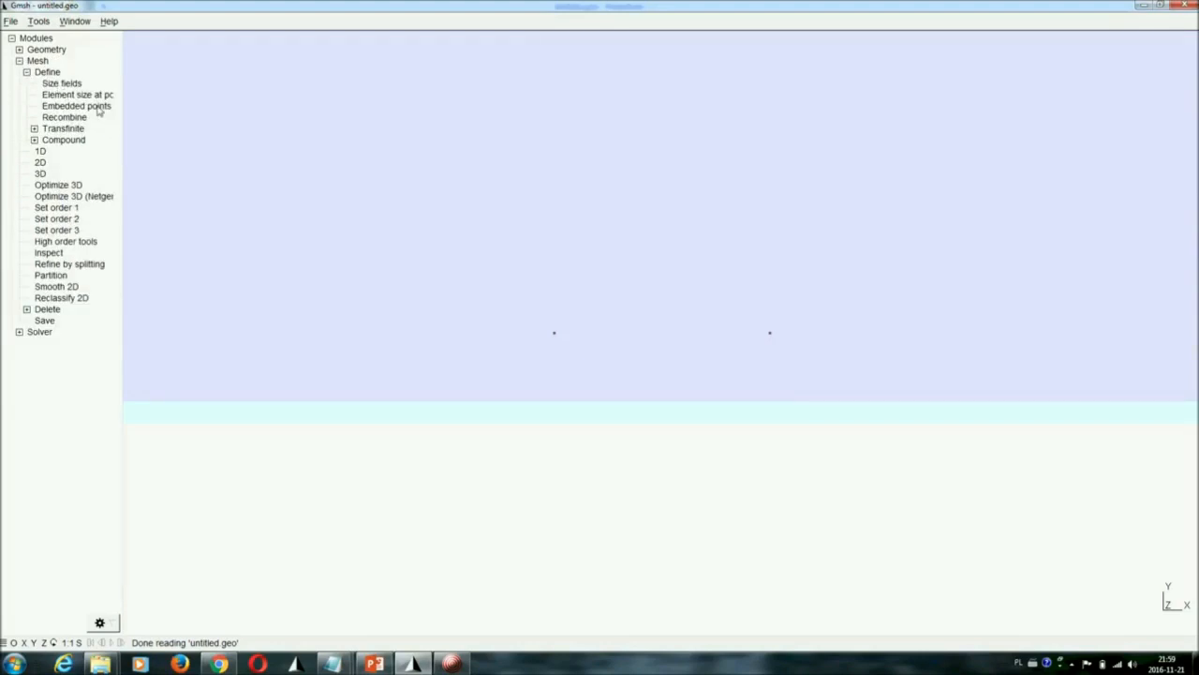
{"action": "left_click", "coordinate": [34, 129]}
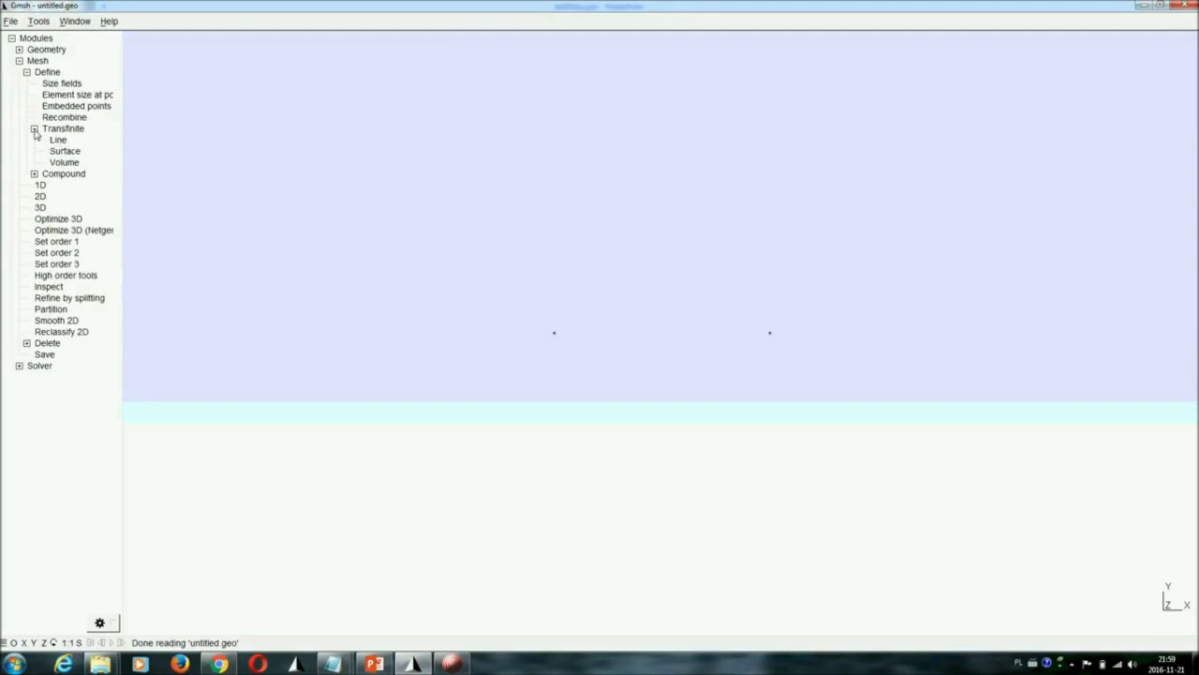
{"action": "left_click", "coordinate": [34, 130]}
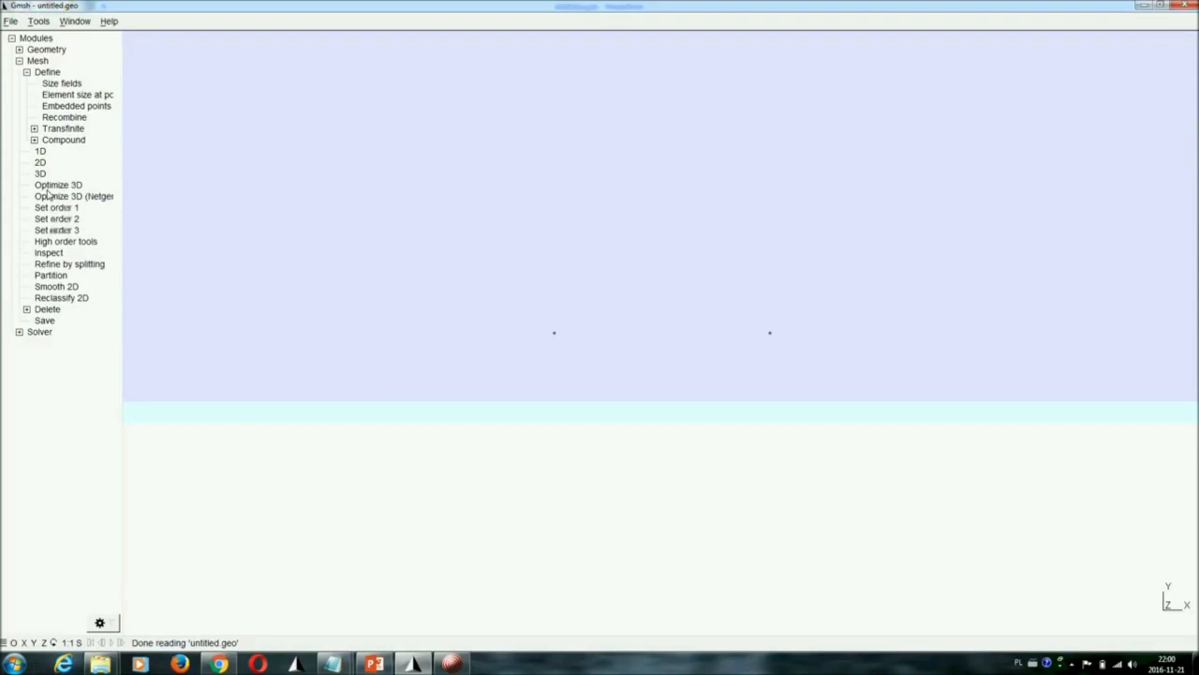
{"action": "left_click", "coordinate": [20, 61]}
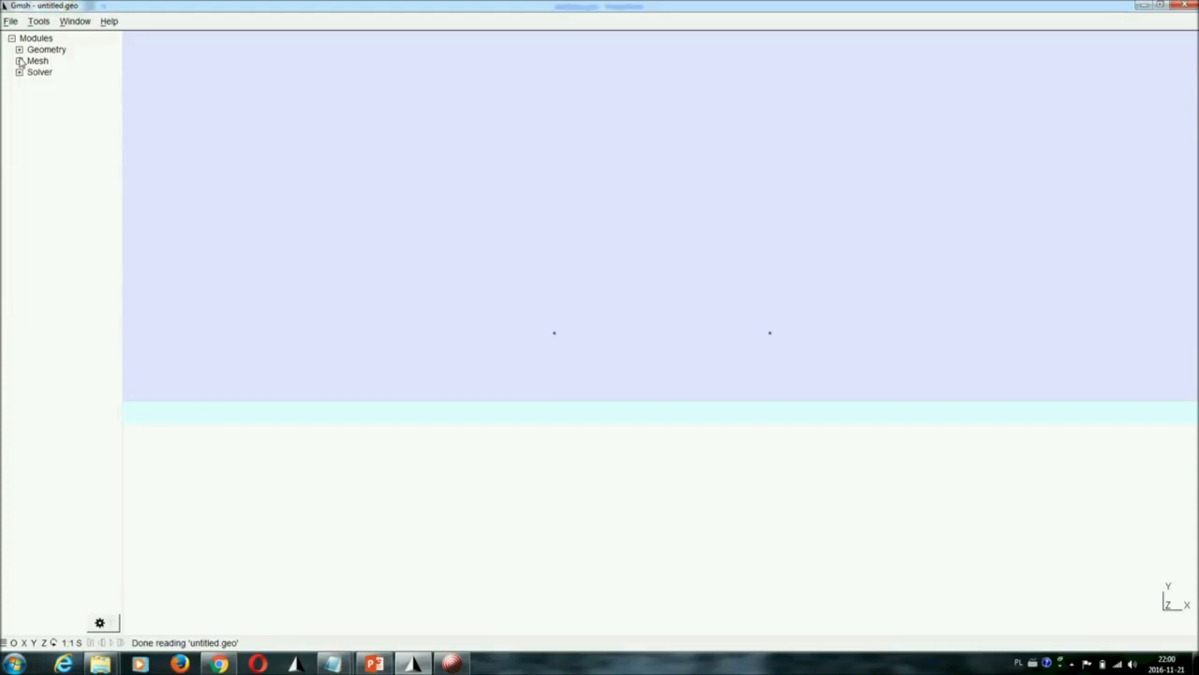
Add a geometry point at X 0, Y 0
{"action": "left_click", "coordinate": [19, 50]}
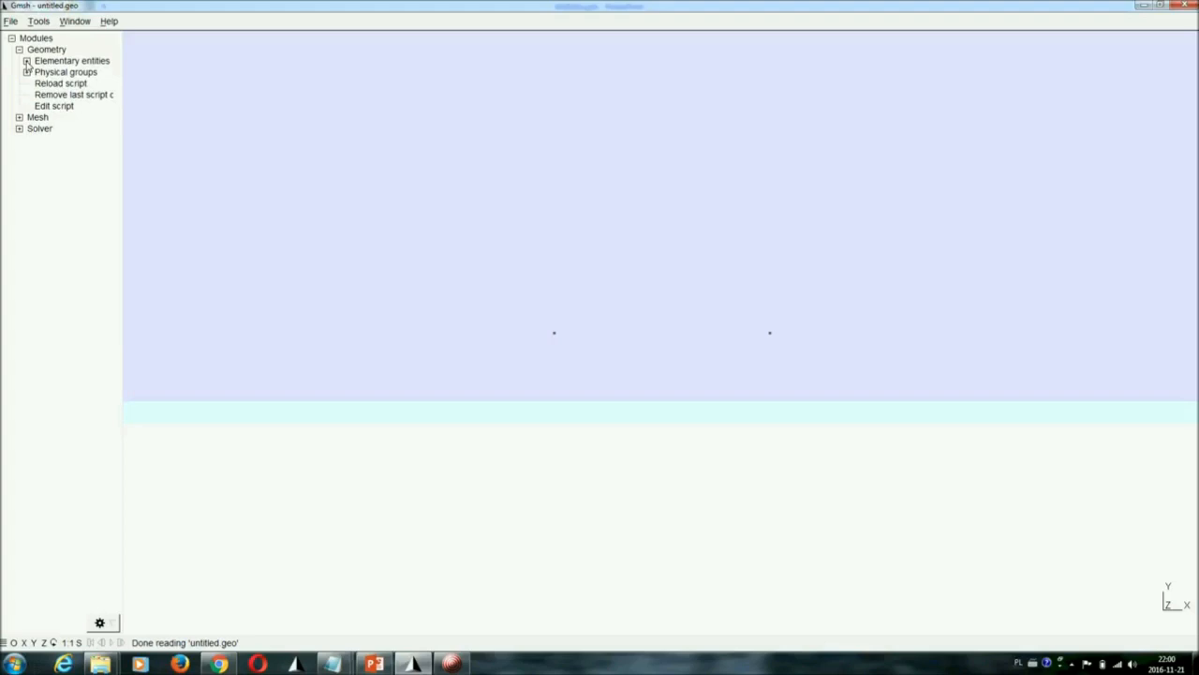
{"action": "left_click", "coordinate": [26, 61]}
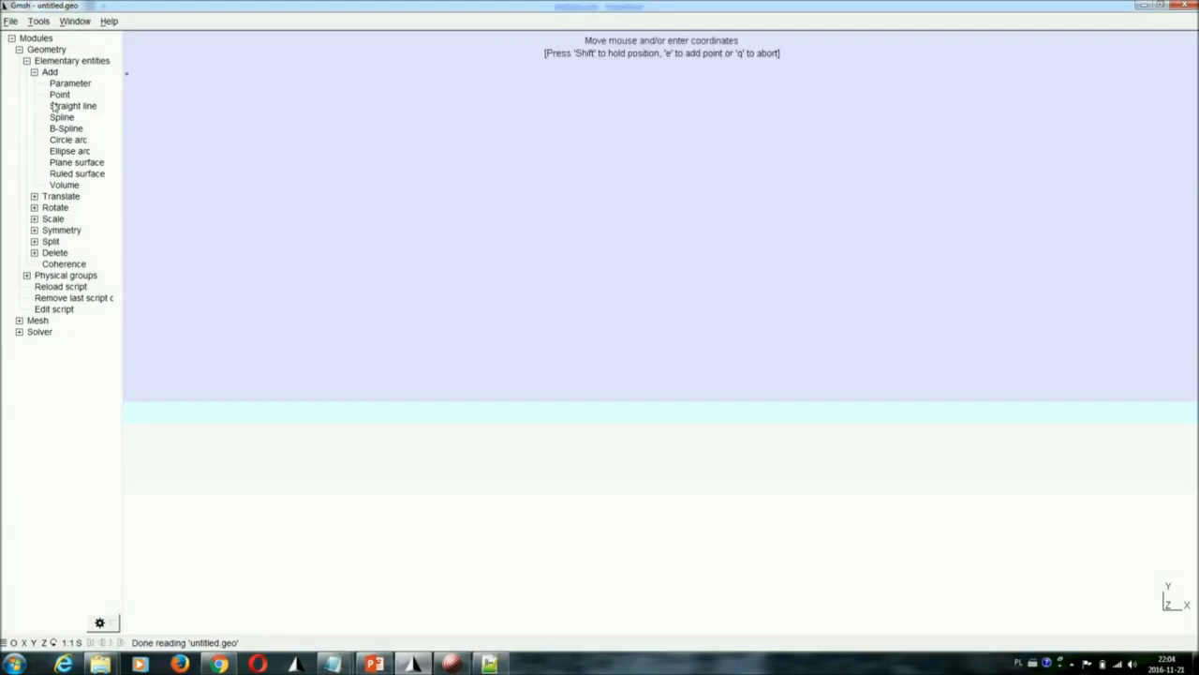
{"action": "left_click", "coordinate": [60, 97]}
{"action": "double_click", "coordinate": [195, 209]}
{"action": "type", "text": "0"}
{"action": "double_click", "coordinate": [194, 227]}
{"action": "type", "text": "0"}
{"action": "left_click", "coordinate": [375, 319]}
Add two more points, at X 5, Y 0 and at X 5, Y 5
{"action": "double_click", "coordinate": [187, 210]}
{"action": "type", "text": "5"}
{"action": "left_click", "coordinate": [380, 319]}
{"action": "double_click", "coordinate": [208, 230]}
{"action": "type", "text": "5"}
{"action": "left_click", "coordinate": [384, 320]}
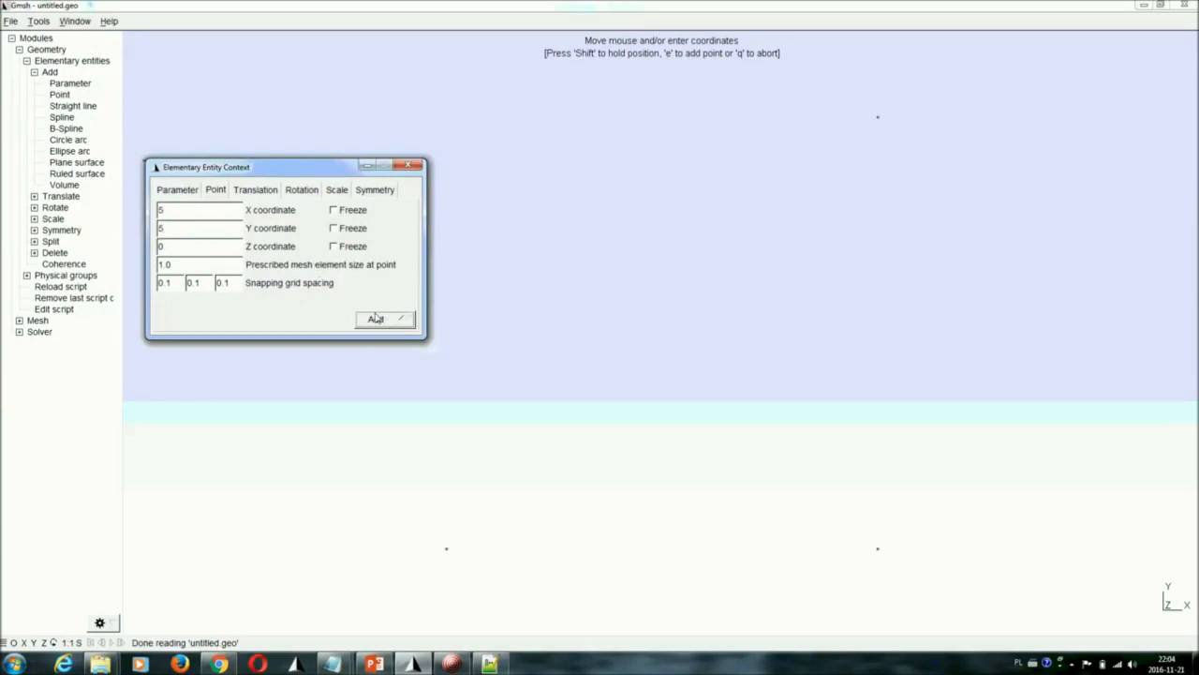
Add points at X 4, Y 5 and at X 4, Y 1
{"action": "double_click", "coordinate": [213, 213]}
{"action": "type", "text": "4"}
{"action": "left_click", "coordinate": [380, 319]}
{"action": "left_click", "coordinate": [210, 234]}
{"action": "double_click", "coordinate": [211, 236]}
{"action": "type", "text": "1"}
{"action": "left_click", "coordinate": [374, 318]}
Add the sixth point at X 0, Y 1 and close the point entry dialog
{"action": "left_click", "coordinate": [194, 216]}
{"action": "double_click", "coordinate": [195, 217]}
{"action": "type", "text": "0"}
{"action": "left_click", "coordinate": [375, 319]}
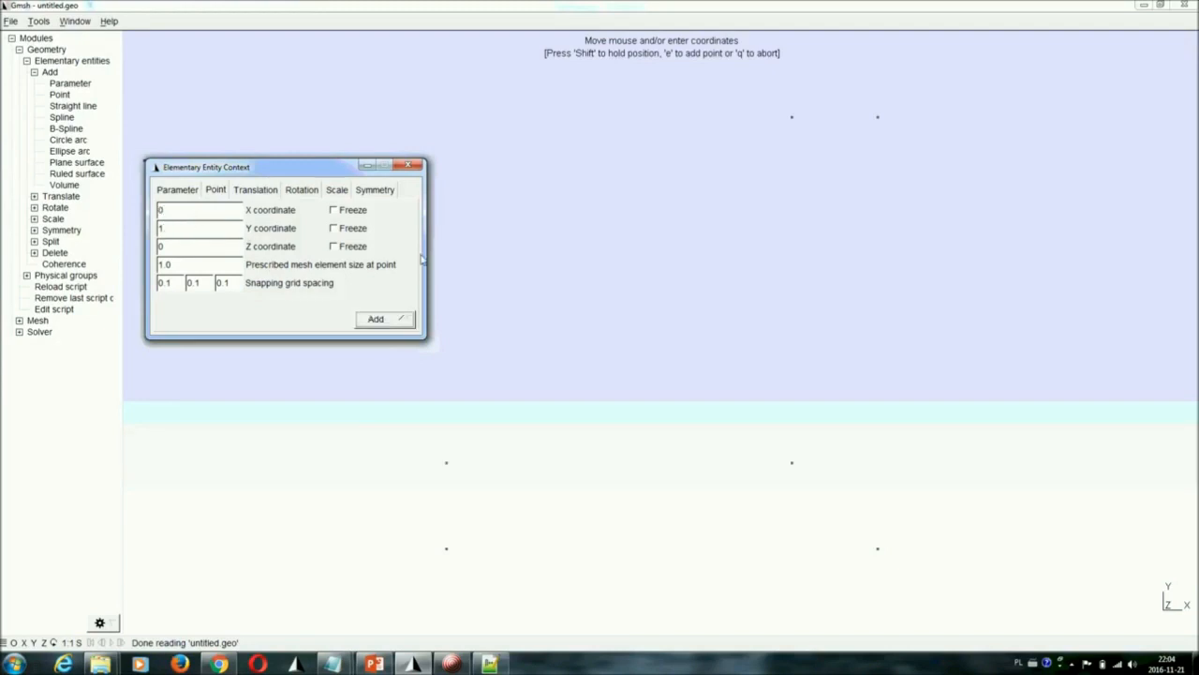
{"action": "left_click", "coordinate": [408, 166]}
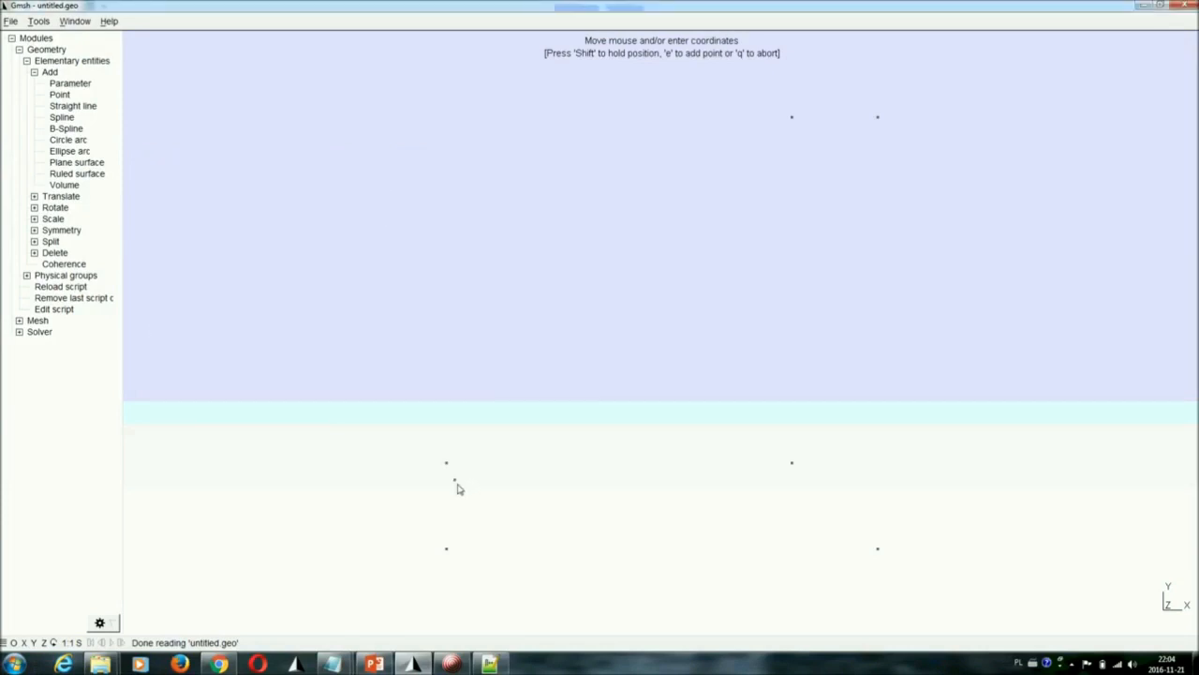
Create straight lines from the origin point to (5, 0) and from there up to (5, 5)
{"action": "left_click", "coordinate": [447, 551]}
{"action": "left_click", "coordinate": [69, 110]}
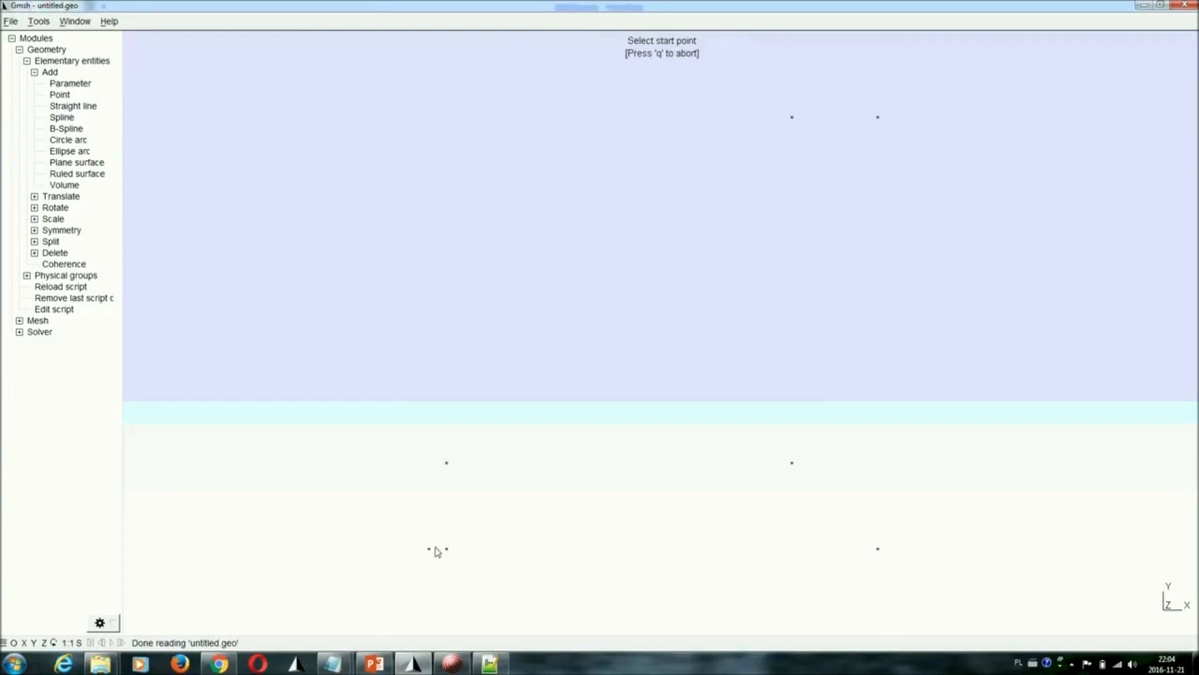
{"action": "left_click", "coordinate": [447, 551]}
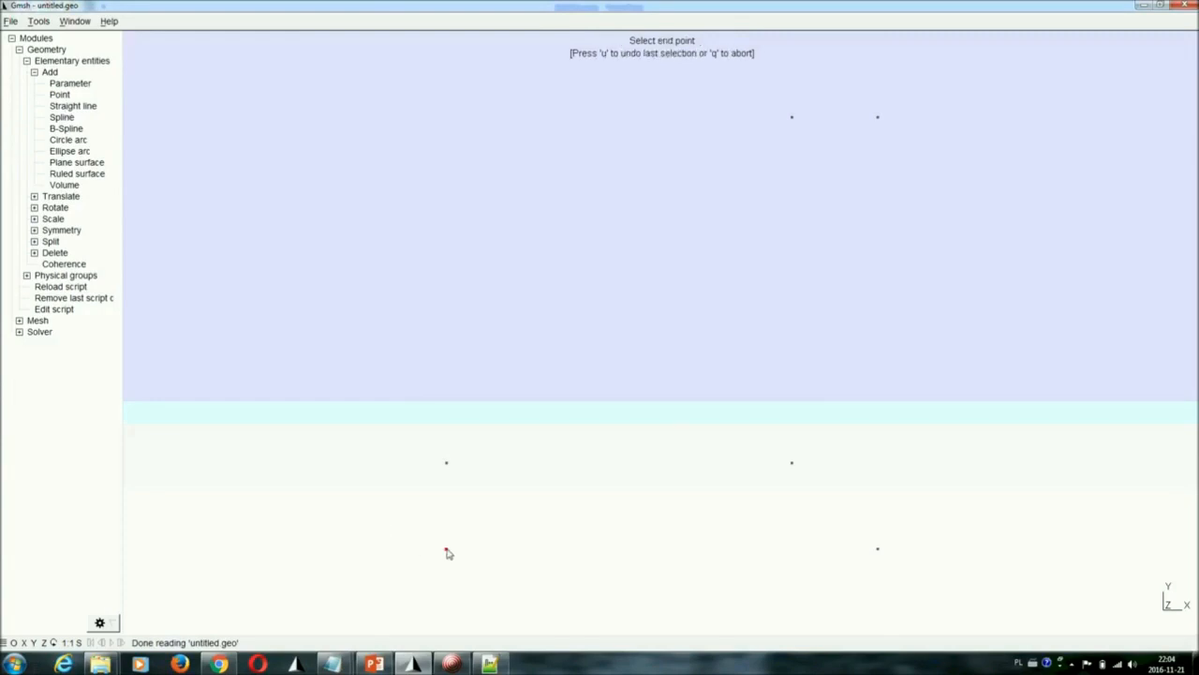
{"action": "left_click", "coordinate": [879, 550]}
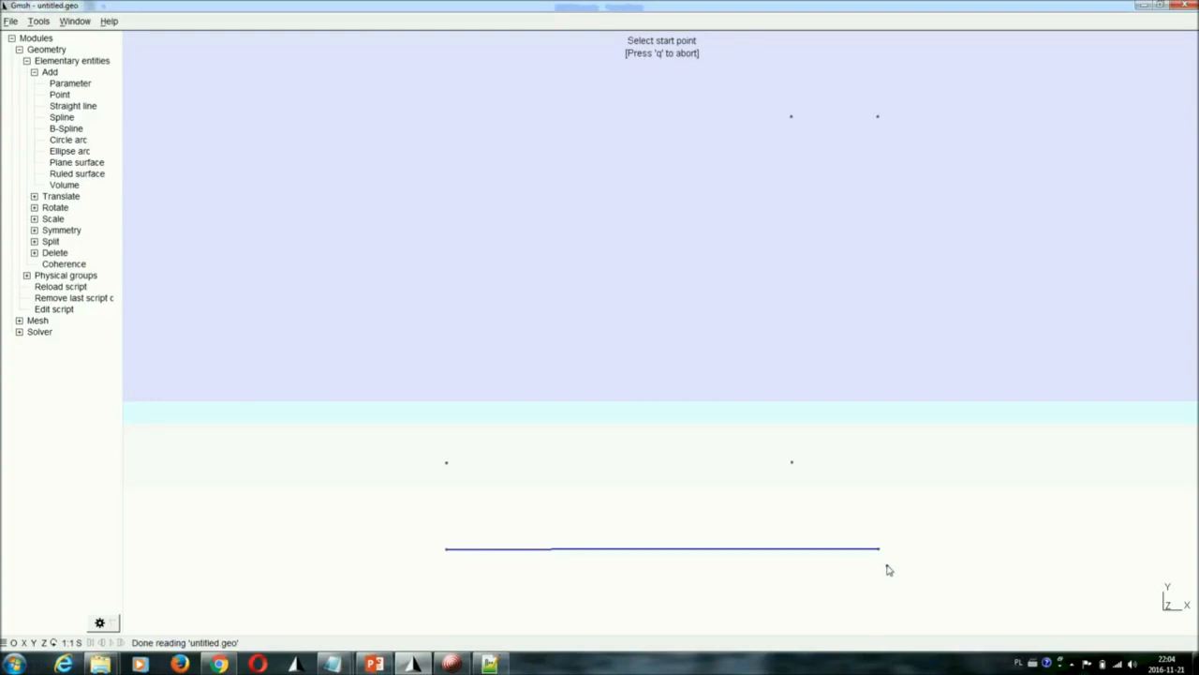
{"action": "left_click", "coordinate": [882, 554]}
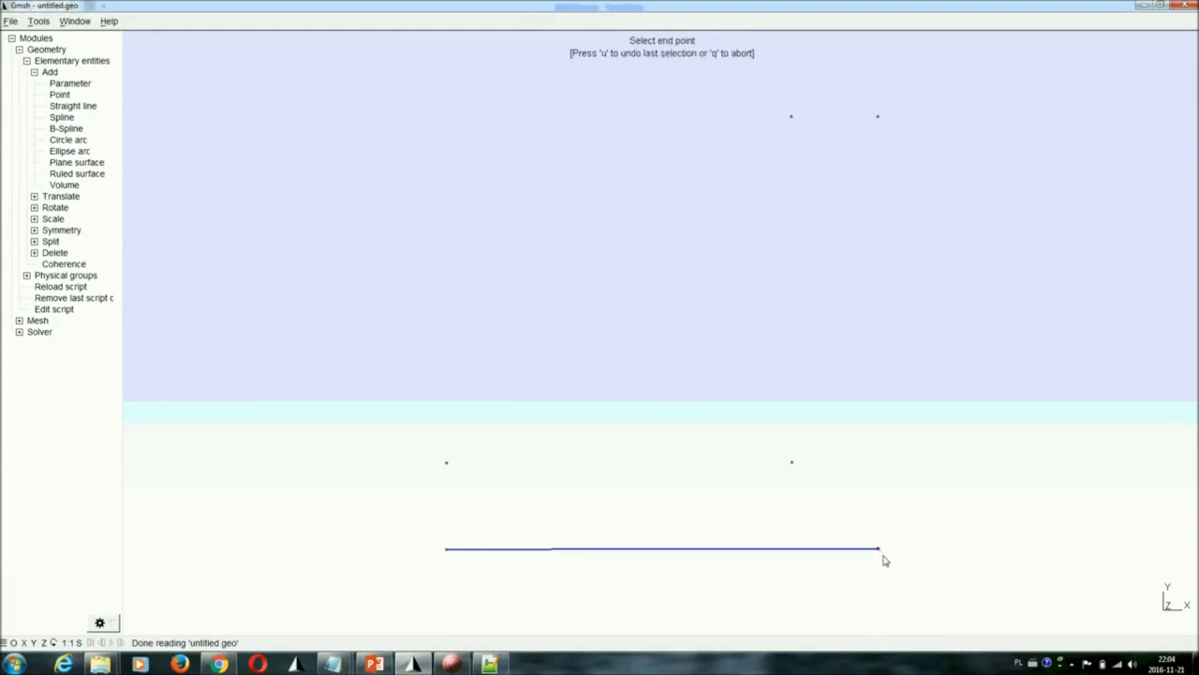
{"action": "left_click", "coordinate": [878, 117]}
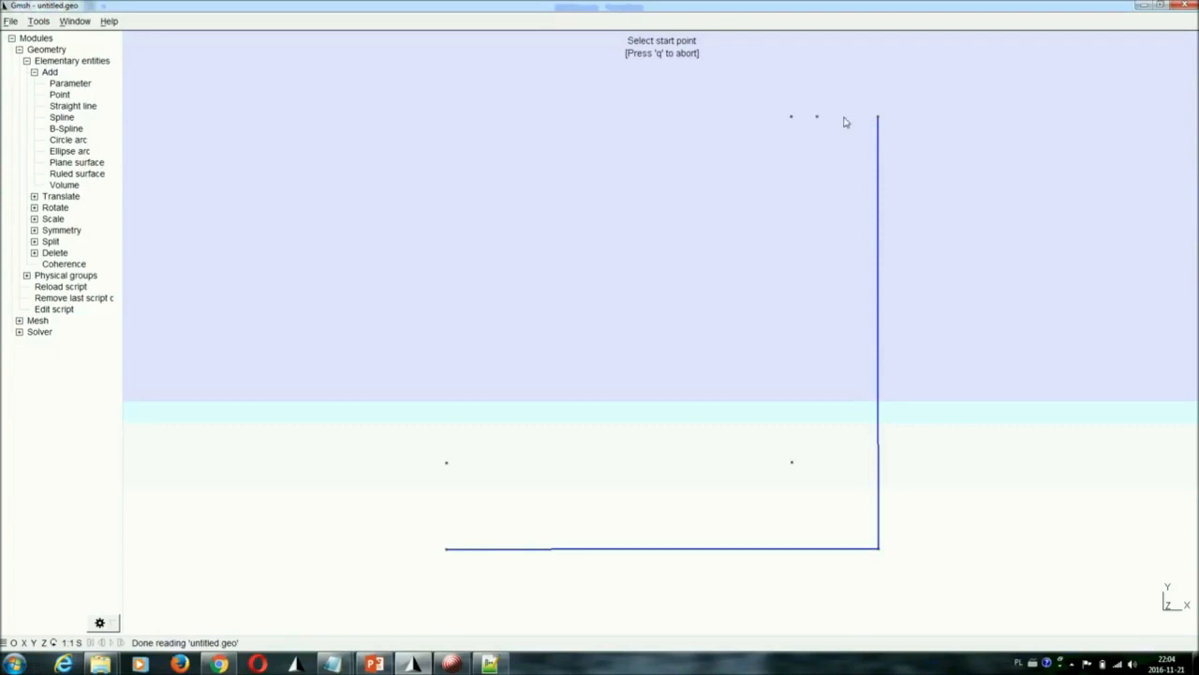
Complete the L-shaped outline with straight lines from (5, 5) through (4, 5), (4, 1) and (0, 1) back to the origin
{"action": "left_click", "coordinate": [878, 117]}
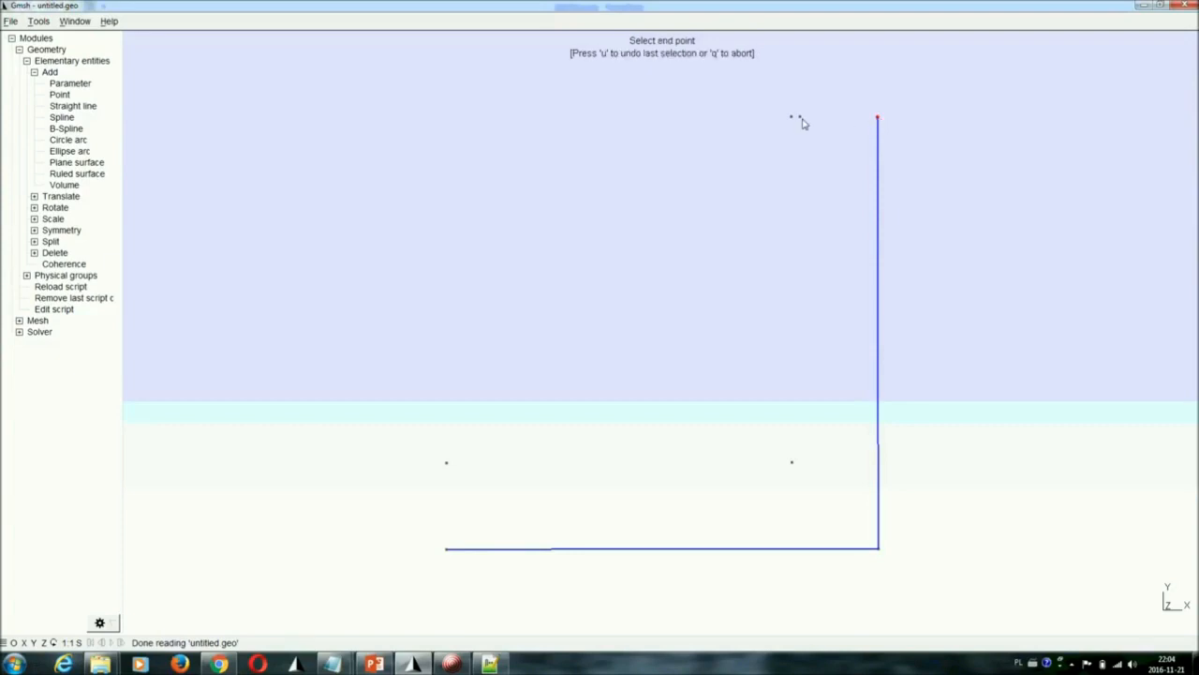
{"action": "left_click", "coordinate": [792, 117]}
{"action": "left_click", "coordinate": [792, 118]}
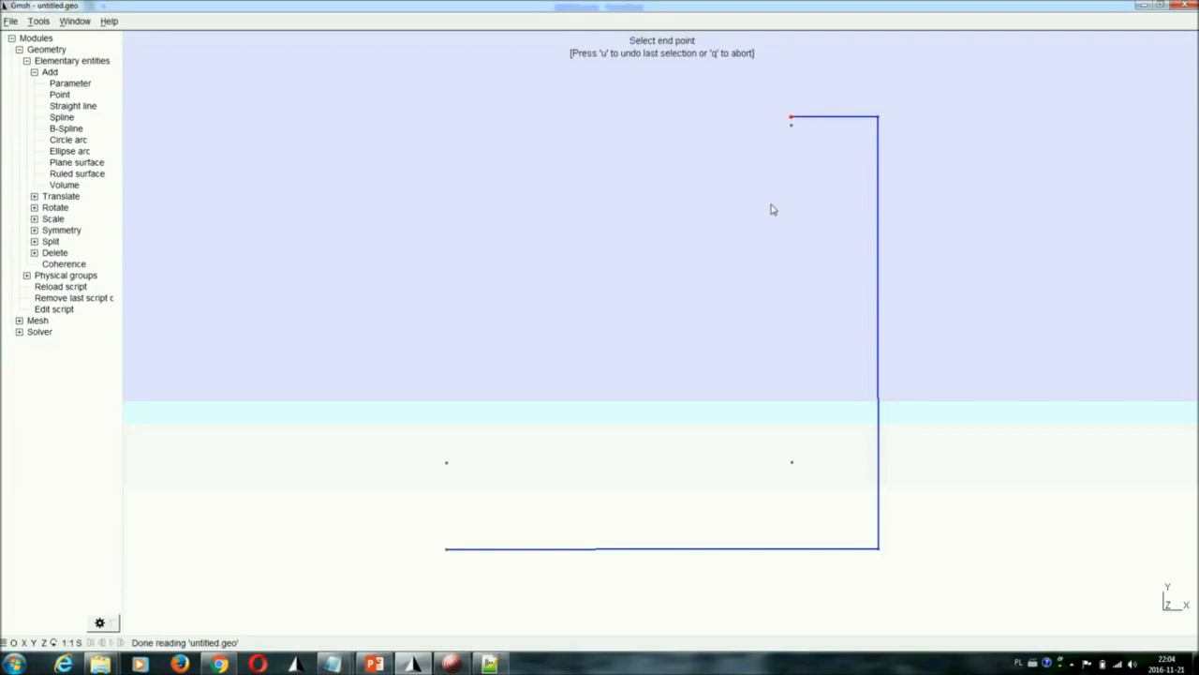
{"action": "left_click", "coordinate": [791, 462]}
{"action": "left_click", "coordinate": [792, 463]}
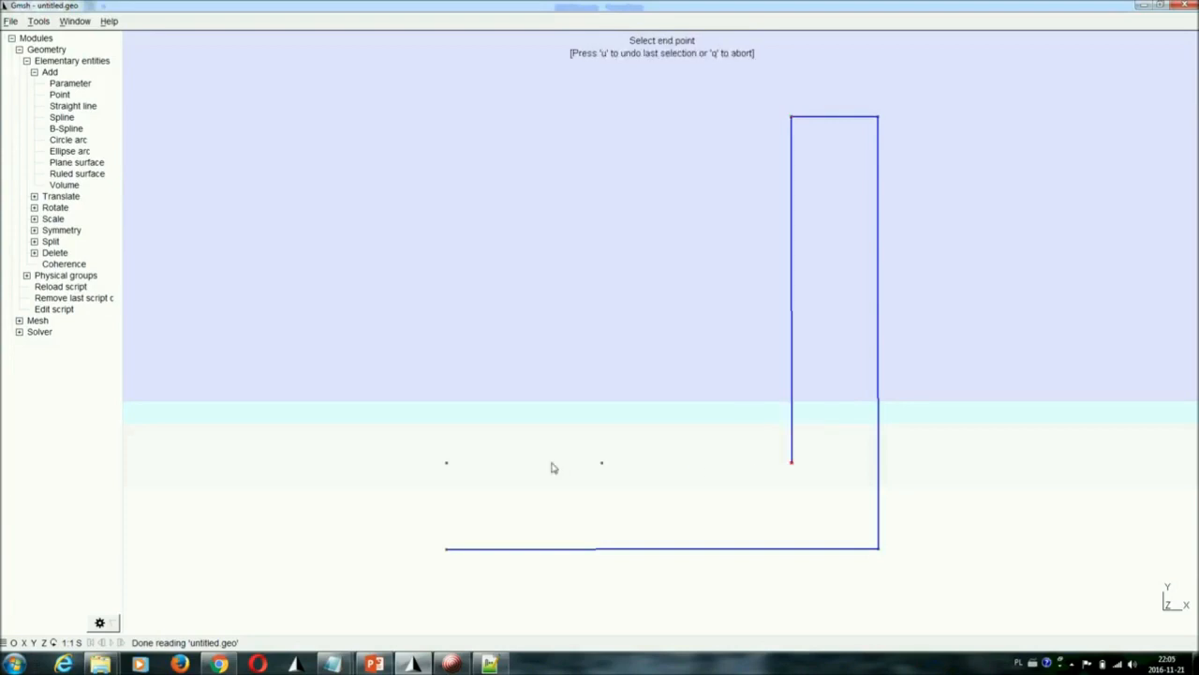
{"action": "left_click", "coordinate": [447, 463]}
{"action": "left_click", "coordinate": [447, 551]}
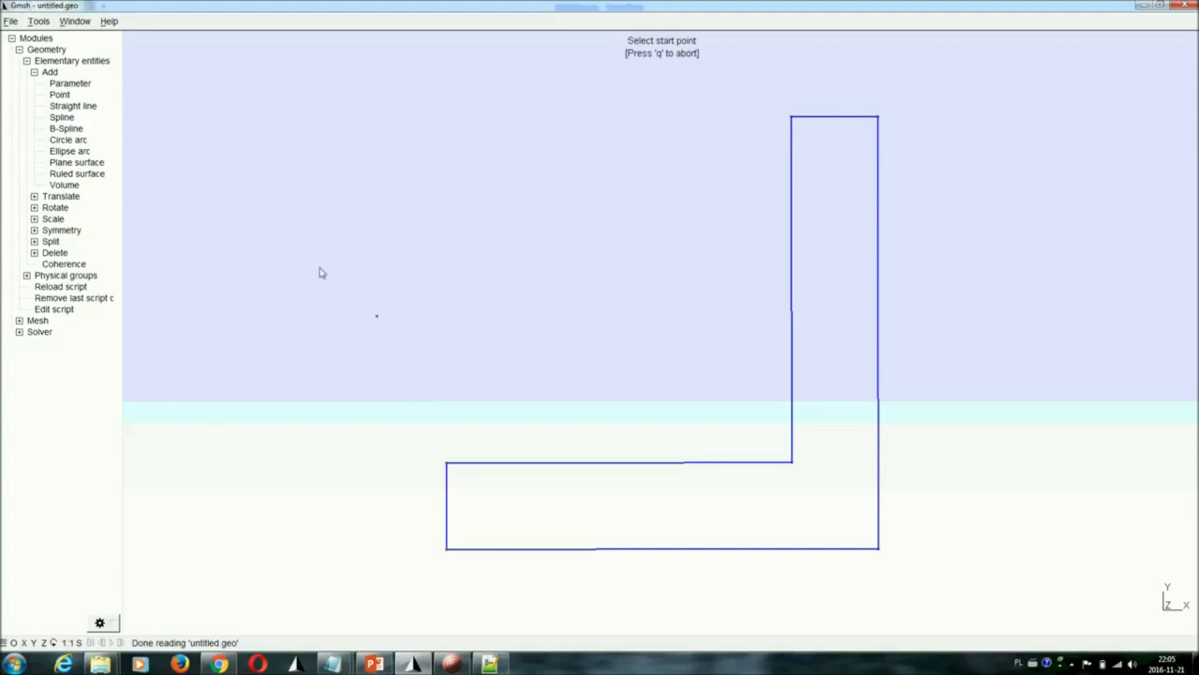
Create a plane surface bounded by the closed L-shaped outline, with no holes
{"action": "left_click", "coordinate": [75, 165]}
{"action": "left_click", "coordinate": [567, 463]}
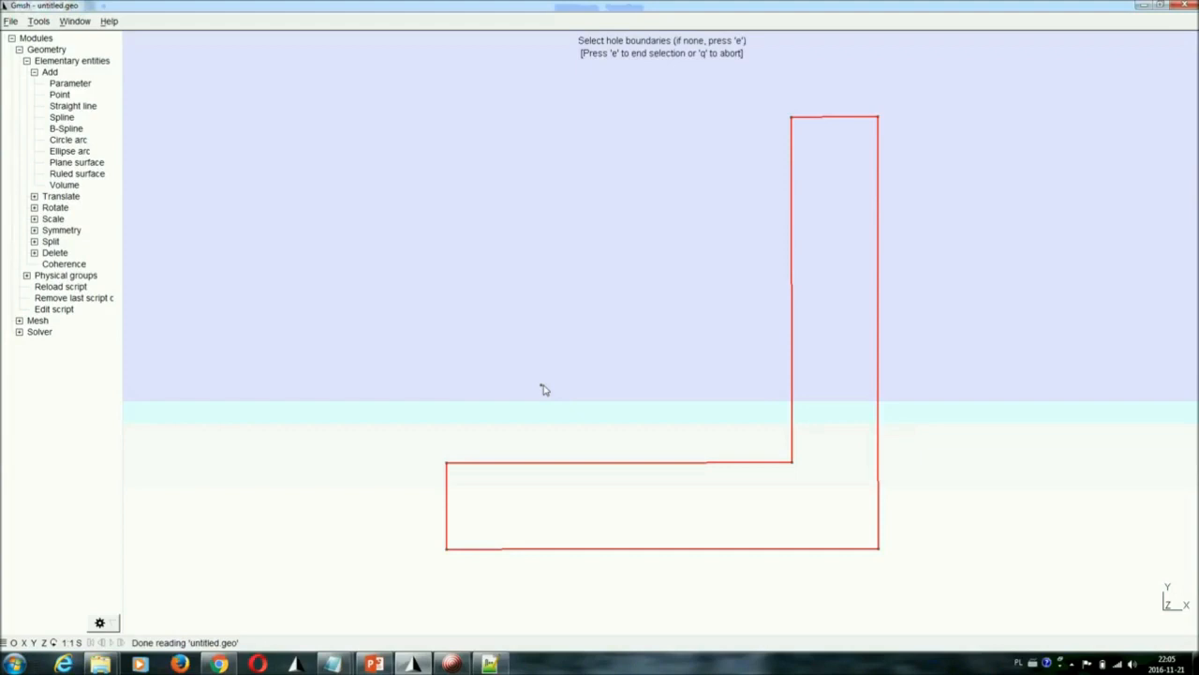
{"action": "key", "text": "e"}
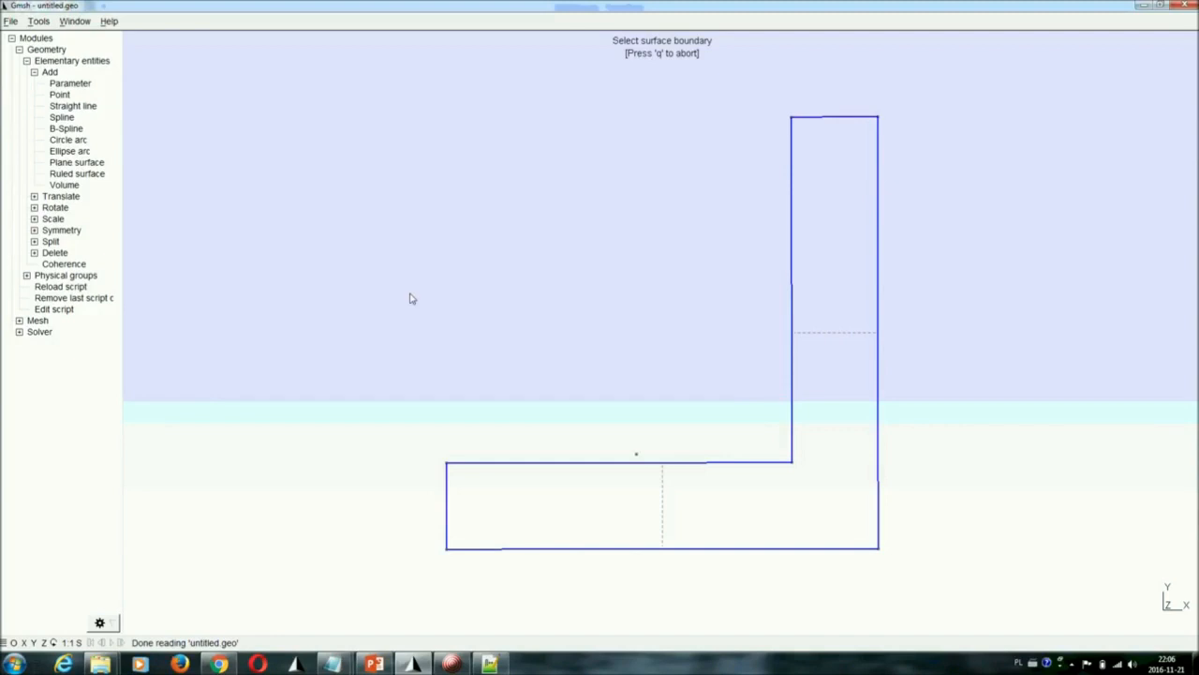
Toggle the display of surfaces off and back on in the geometry visibility options
{"action": "left_click", "coordinate": [37, 27]}
{"action": "left_click", "coordinate": [41, 39]}
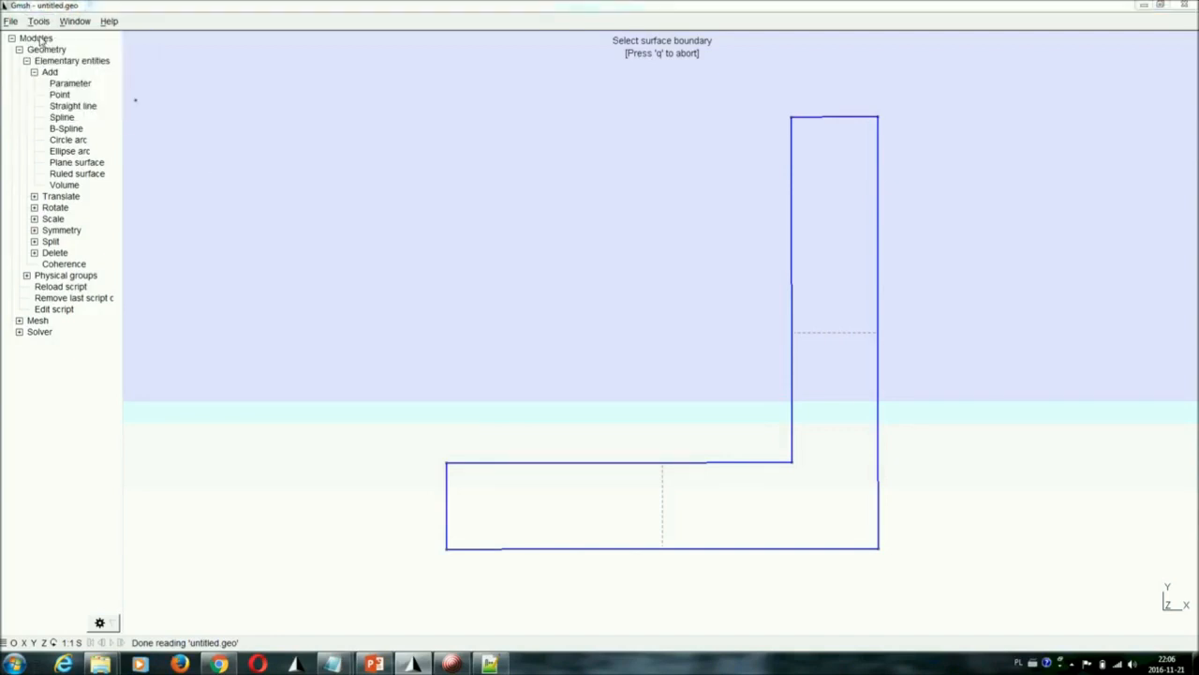
{"action": "left_click", "coordinate": [437, 256]}
{"action": "left_click_drag", "start_coordinate": [535, 232], "coordinate": [382, 124]}
{"action": "left_click", "coordinate": [359, 206]}
{"action": "left_click", "coordinate": [365, 208]}
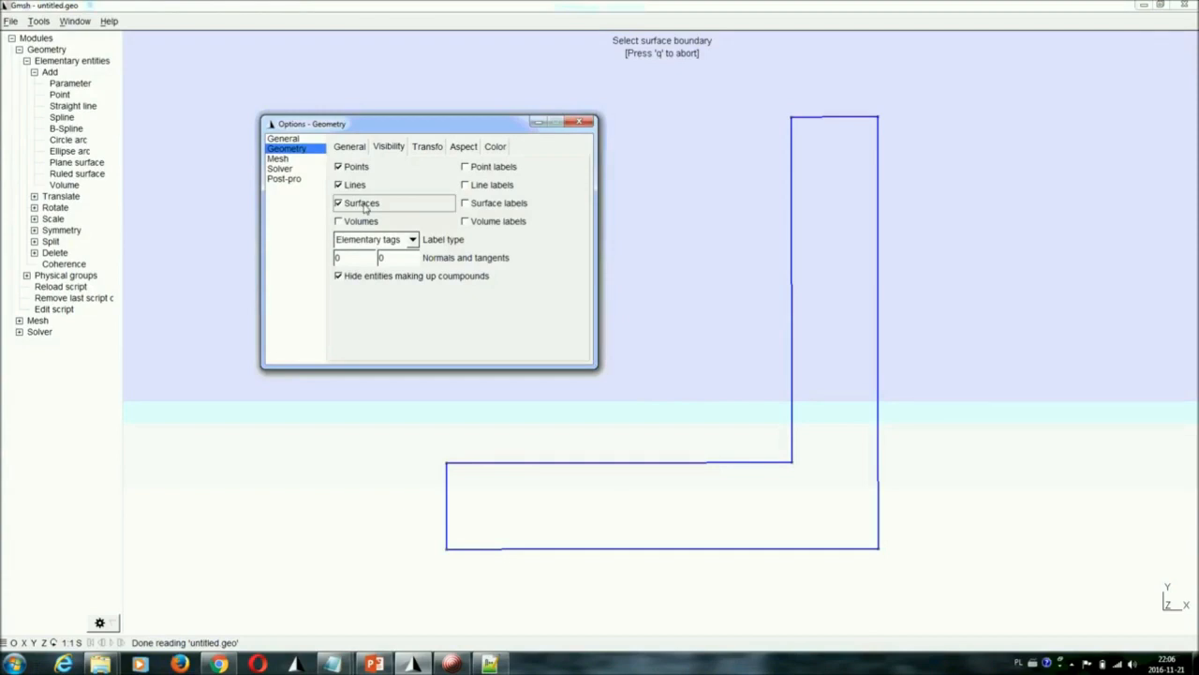
{"action": "left_click", "coordinate": [365, 208]}
{"action": "left_click", "coordinate": [582, 123]}
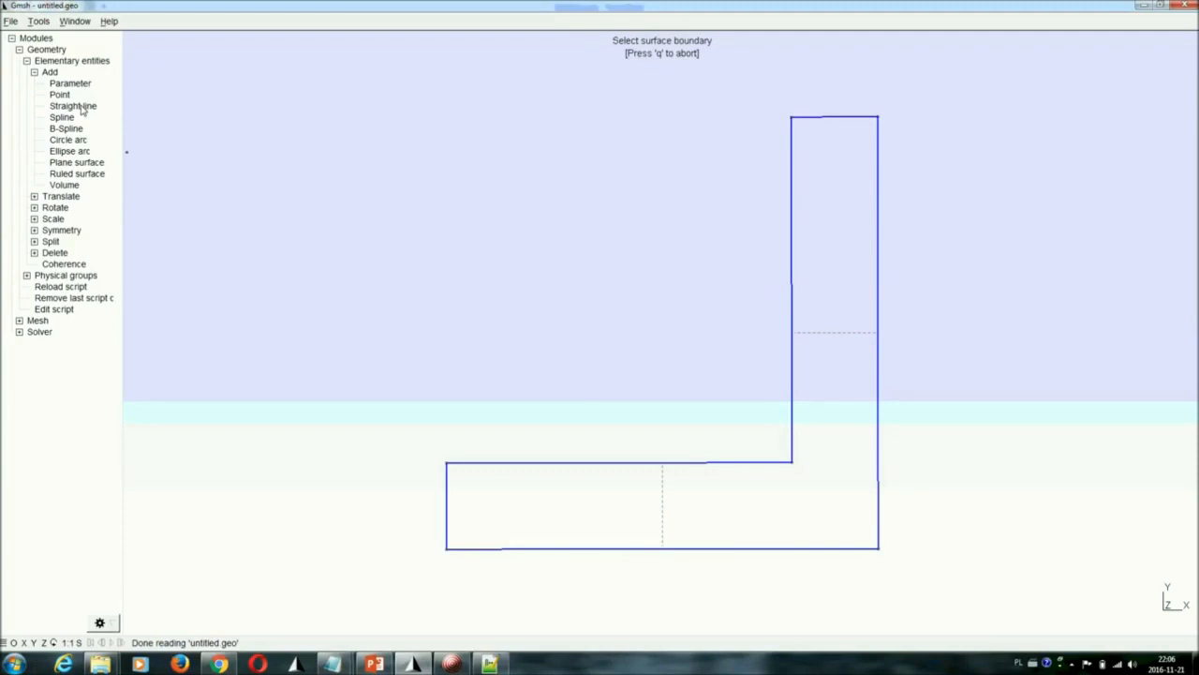
Create a physical line group named "inlet" from the short vertical edge at the channel's left end
{"action": "left_click", "coordinate": [34, 72]}
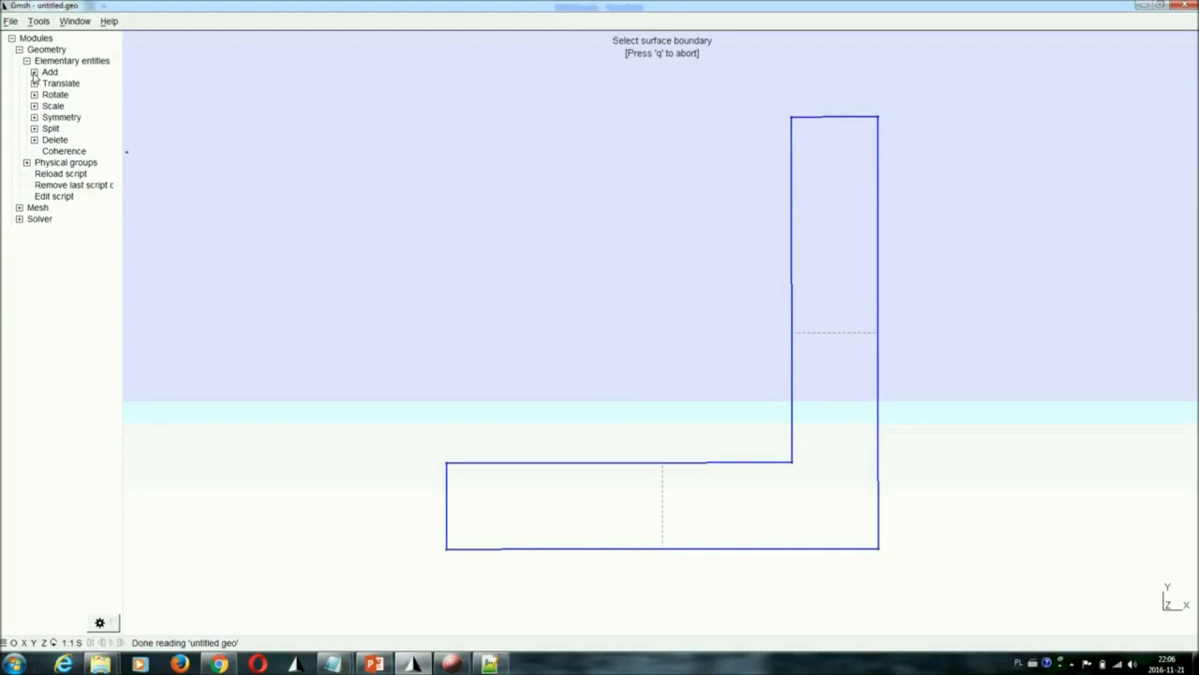
{"action": "left_click", "coordinate": [27, 163]}
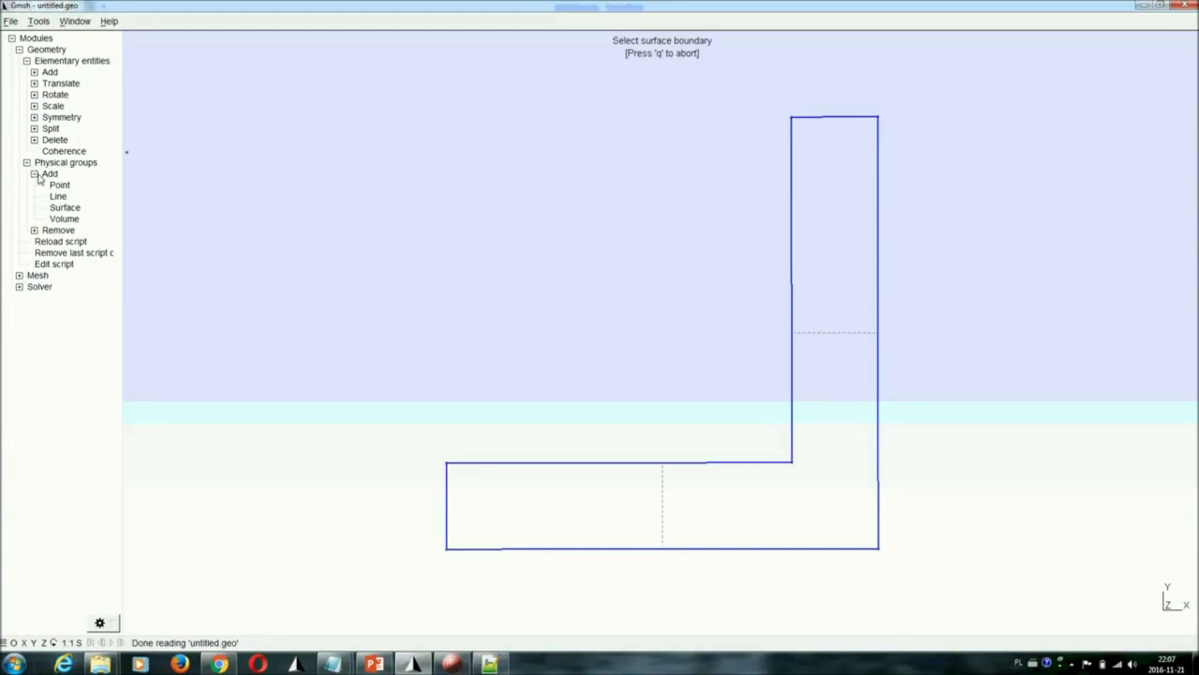
{"action": "left_click", "coordinate": [58, 198]}
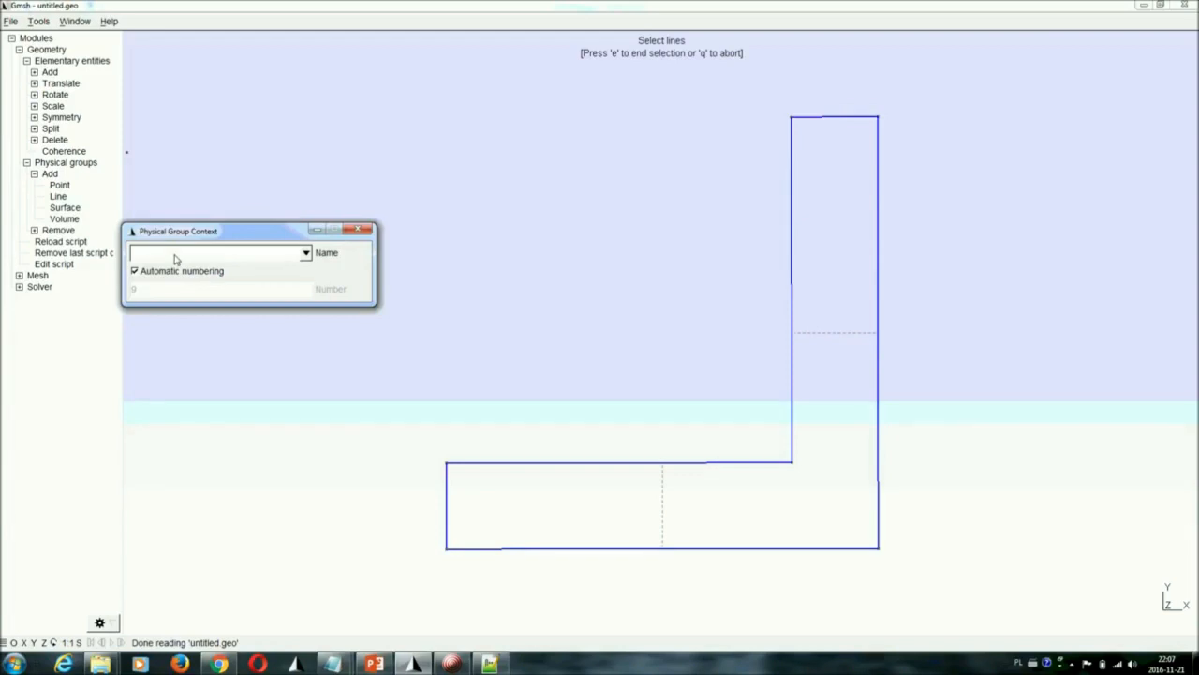
{"action": "type", "text": "inlet"}
{"action": "left_click_drag", "start_coordinate": [181, 225], "coordinate": [214, 179]}
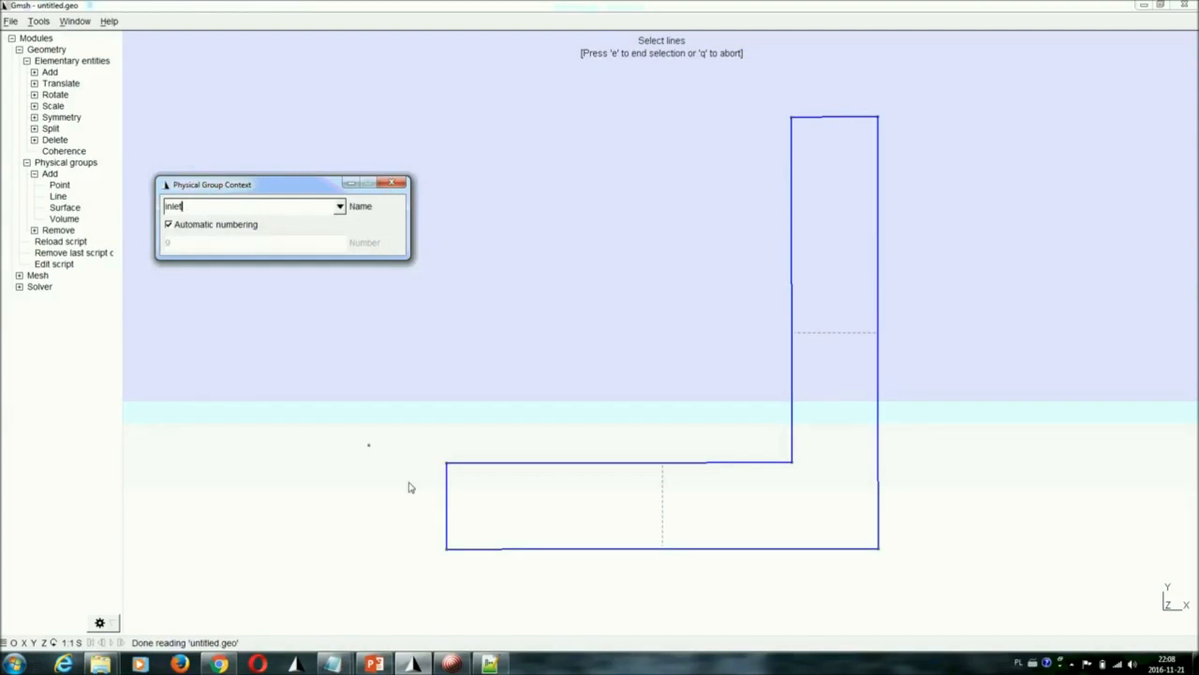
{"action": "left_click", "coordinate": [447, 501]}
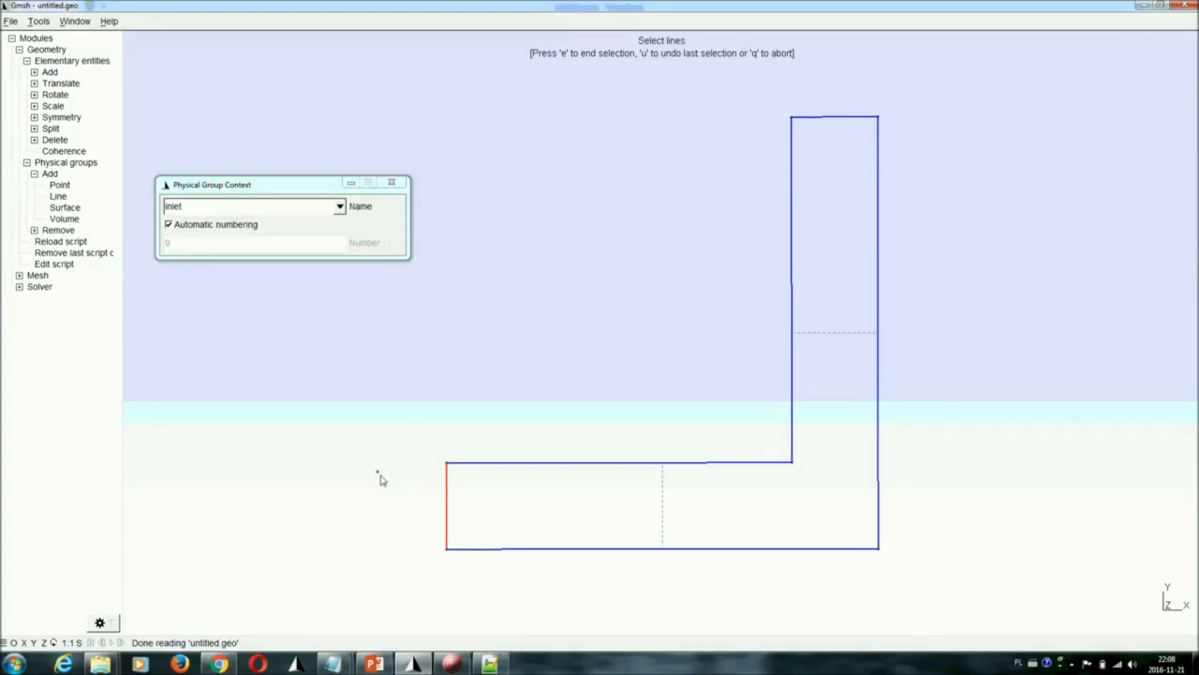
{"action": "key", "text": "e"}
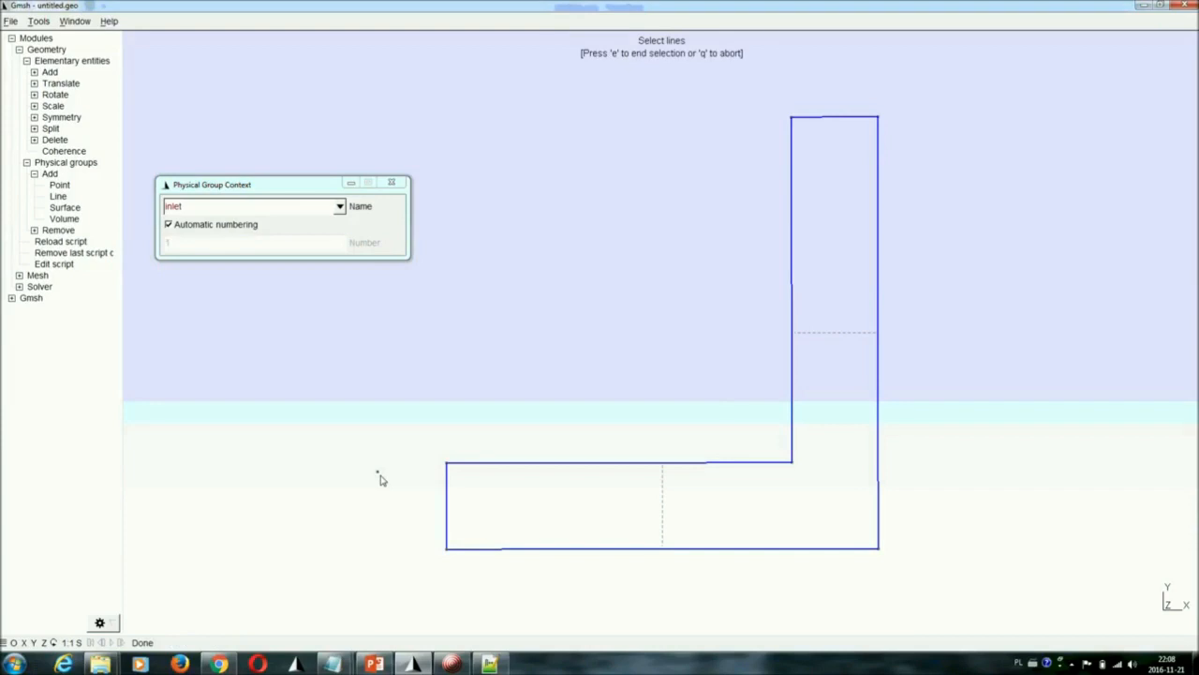
Create a physical line group named "outlet" from the short horizontal edge at the top of the vertical leg
{"action": "double_click", "coordinate": [217, 207]}
{"action": "type", "text": "outlet"}
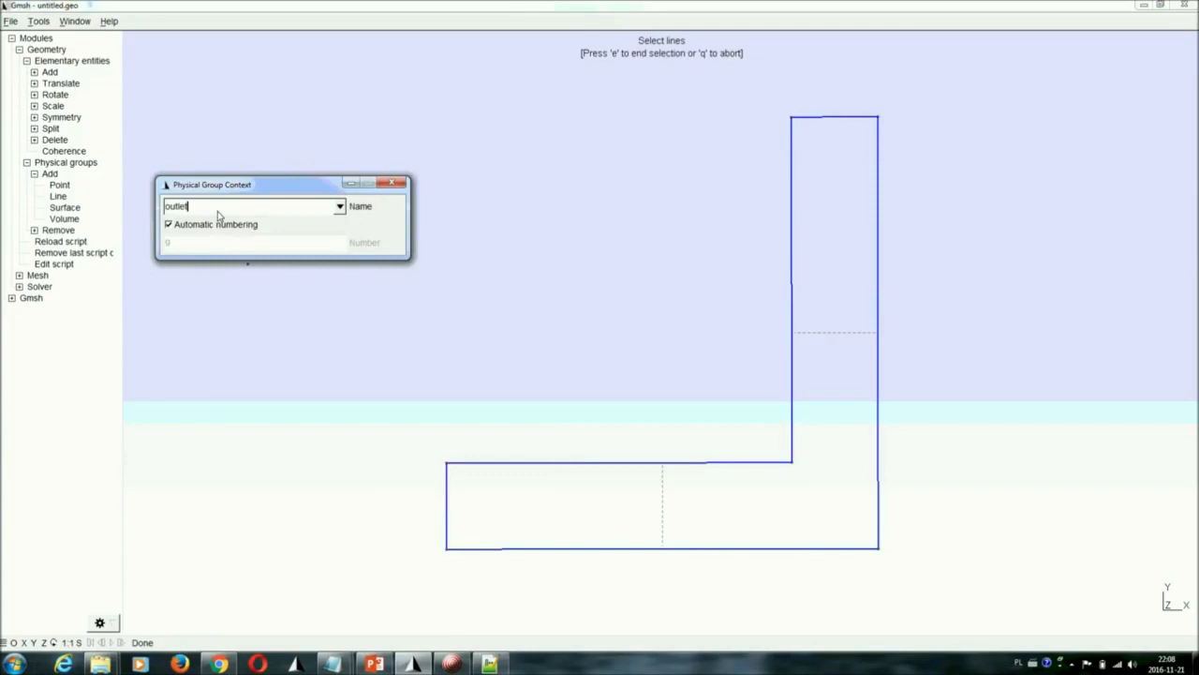
{"action": "left_click", "coordinate": [862, 119]}
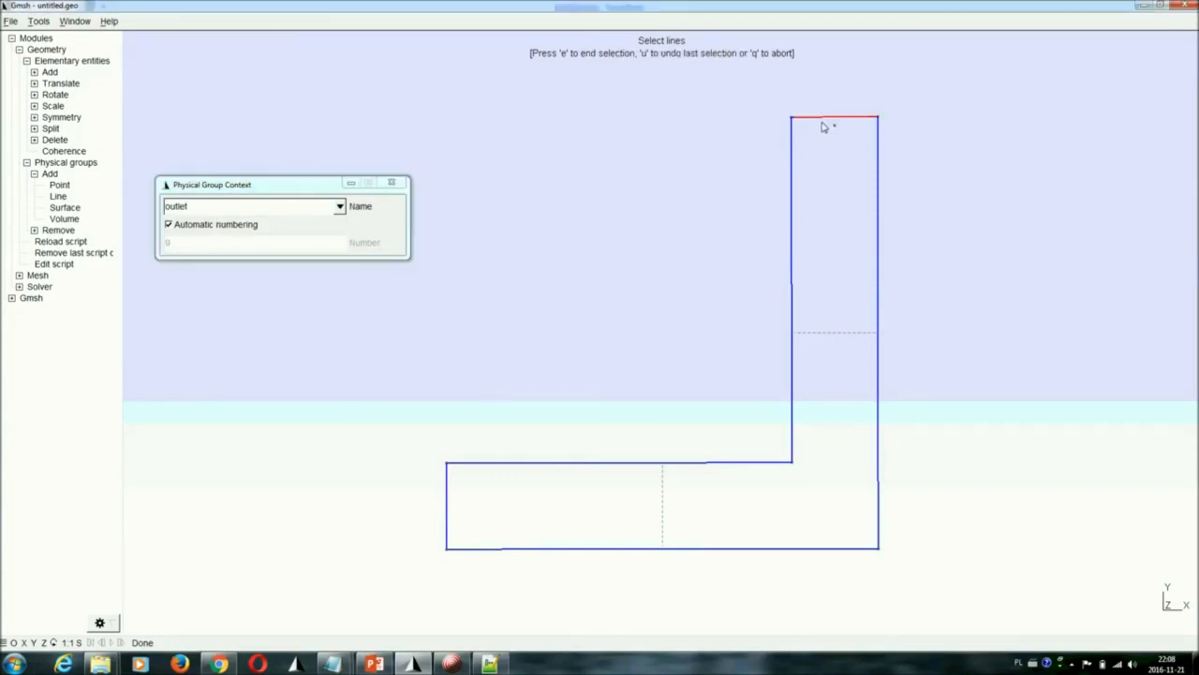
{"action": "key", "text": "u"}
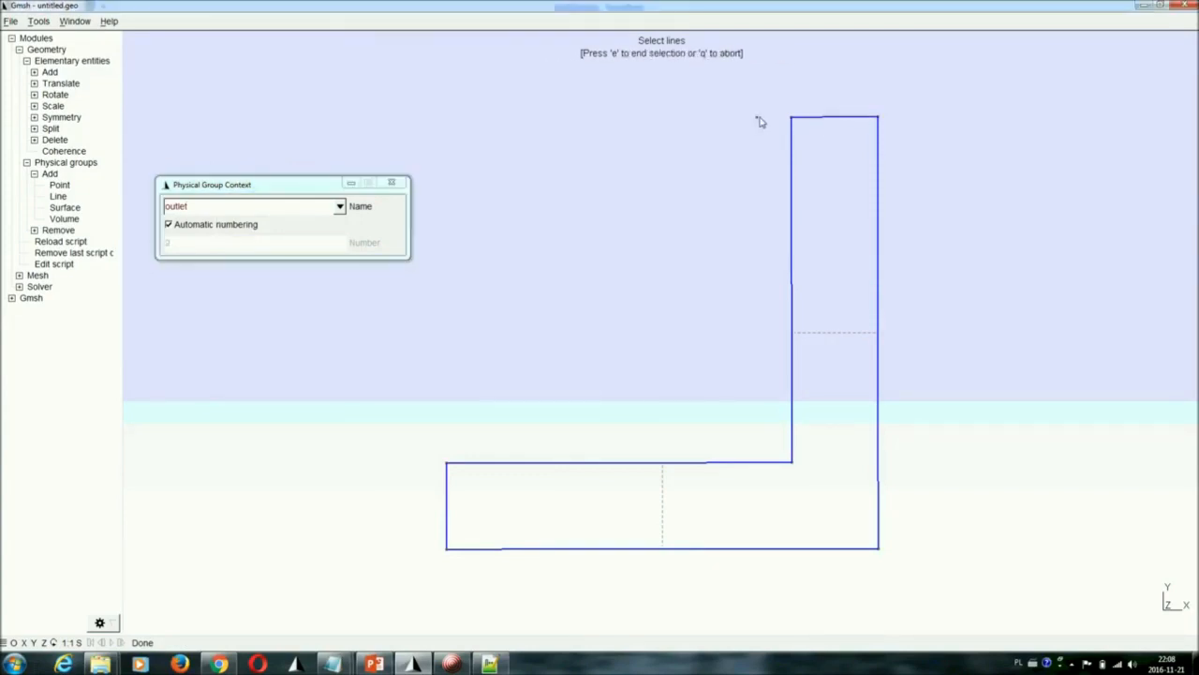
Create a physical line group named "wall_bottom" from the long lower edge and the long outer vertical edge
{"action": "double_click", "coordinate": [260, 208]}
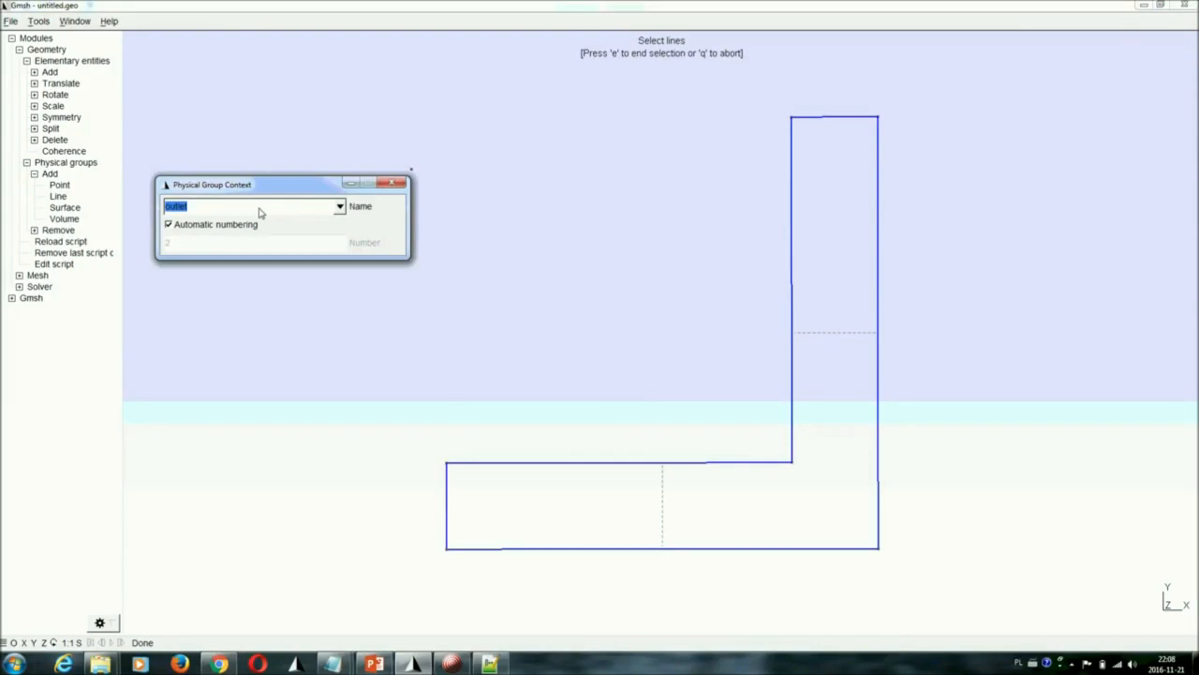
{"action": "type", "text": "wall_bottom"}
{"action": "left_click", "coordinate": [644, 550]}
{"action": "left_click", "coordinate": [881, 490]}
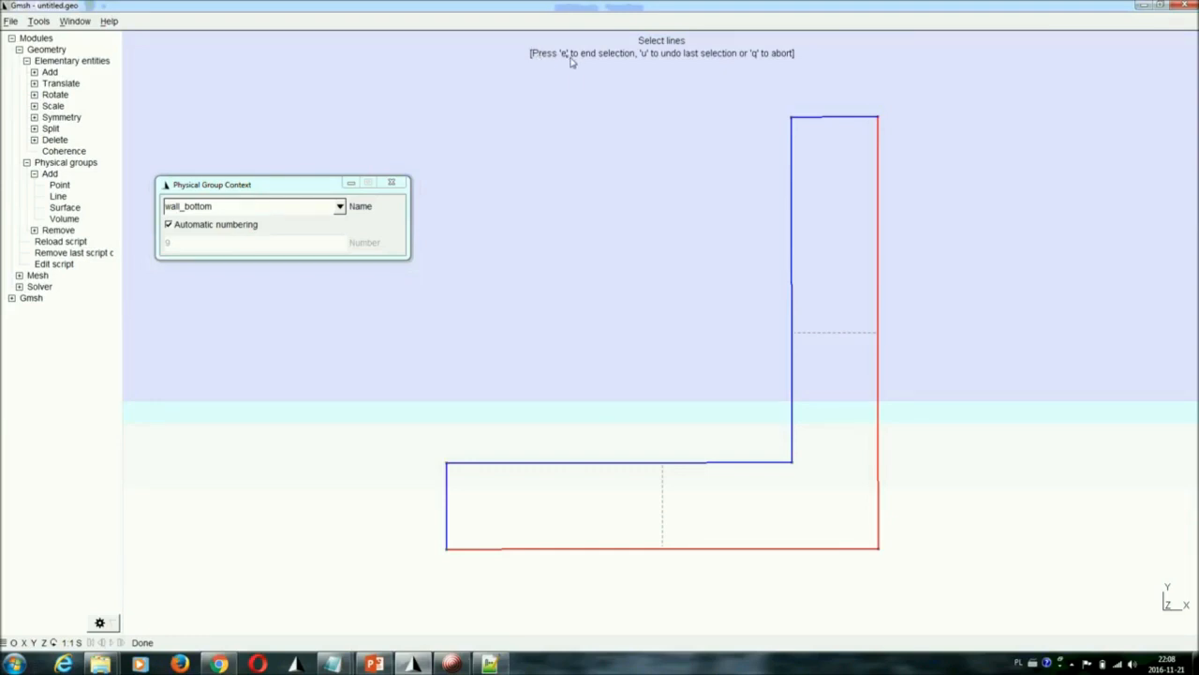
{"action": "key", "text": "e"}
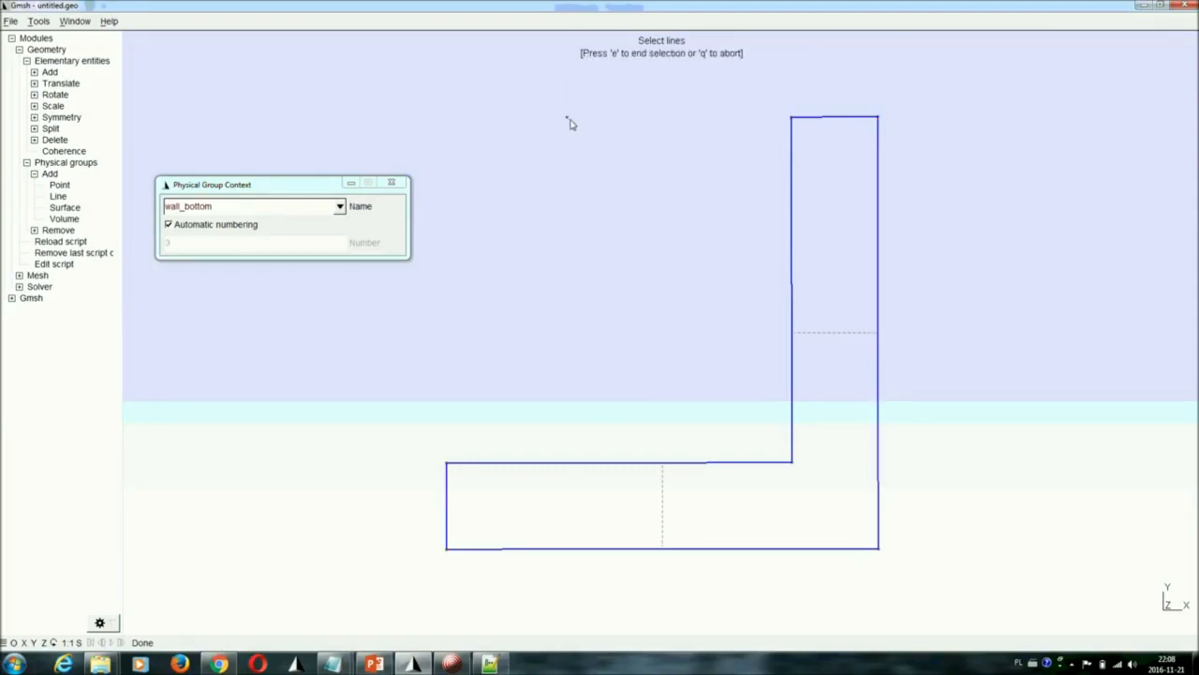
Create a physical line group named "wall_top" from the inner horizontal and inner vertical edges, and finish adding line groups
{"action": "left_click", "coordinate": [239, 212]}
{"action": "key", "text": "BackSpace"}
{"action": "key", "text": "BackSpace"}
{"action": "key", "text": "BackSpace"}
{"action": "key", "text": "BackSpace"}
{"action": "key", "text": "BackSpace"}
{"action": "key", "text": "BackSpace"}
{"action": "type", "text": "top"}
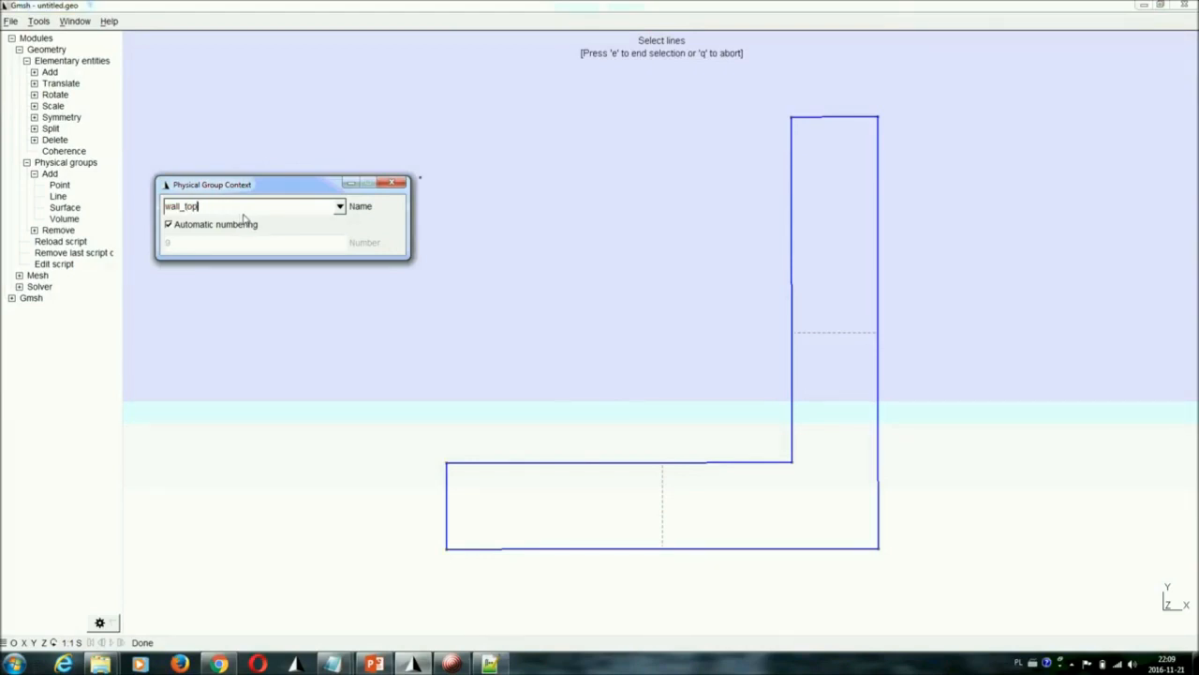
{"action": "left_click", "coordinate": [548, 466]}
{"action": "left_click", "coordinate": [593, 466]}
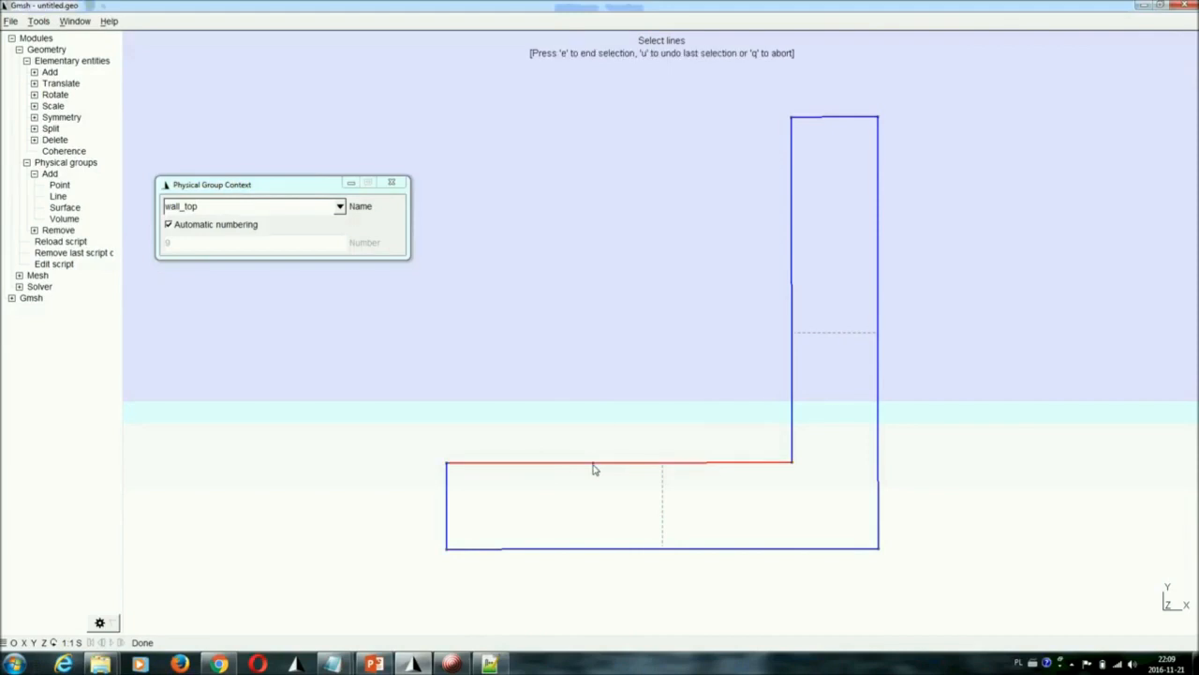
{"action": "left_click", "coordinate": [791, 386]}
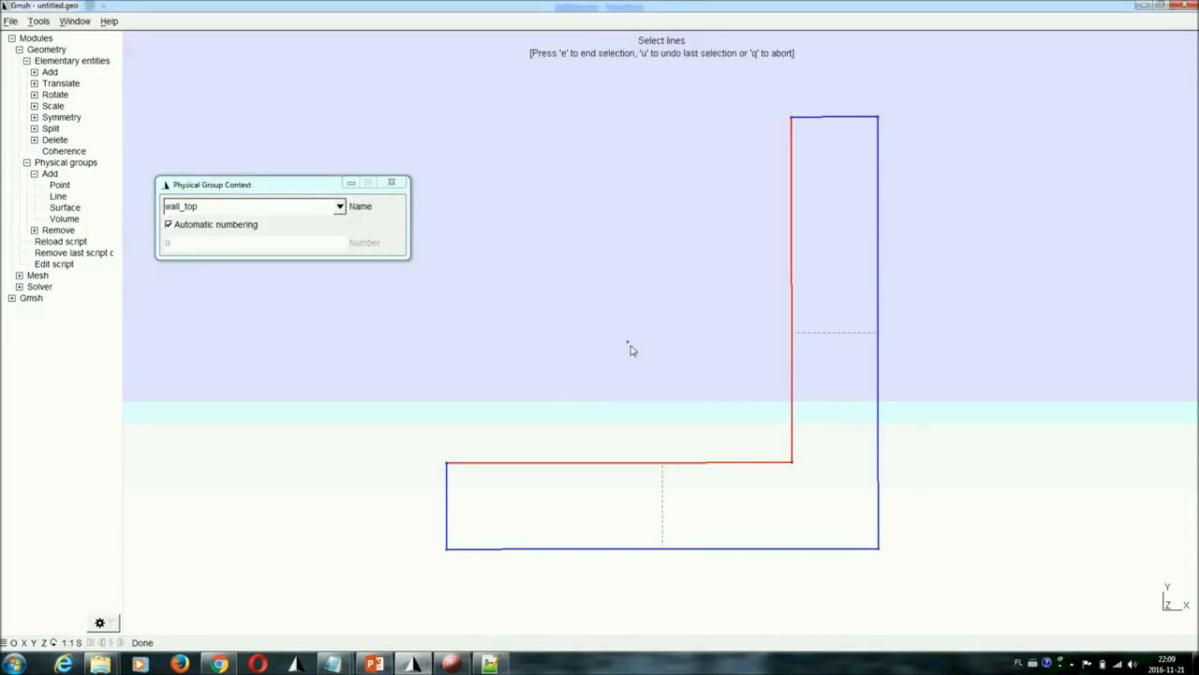
{"action": "key", "text": "e"}
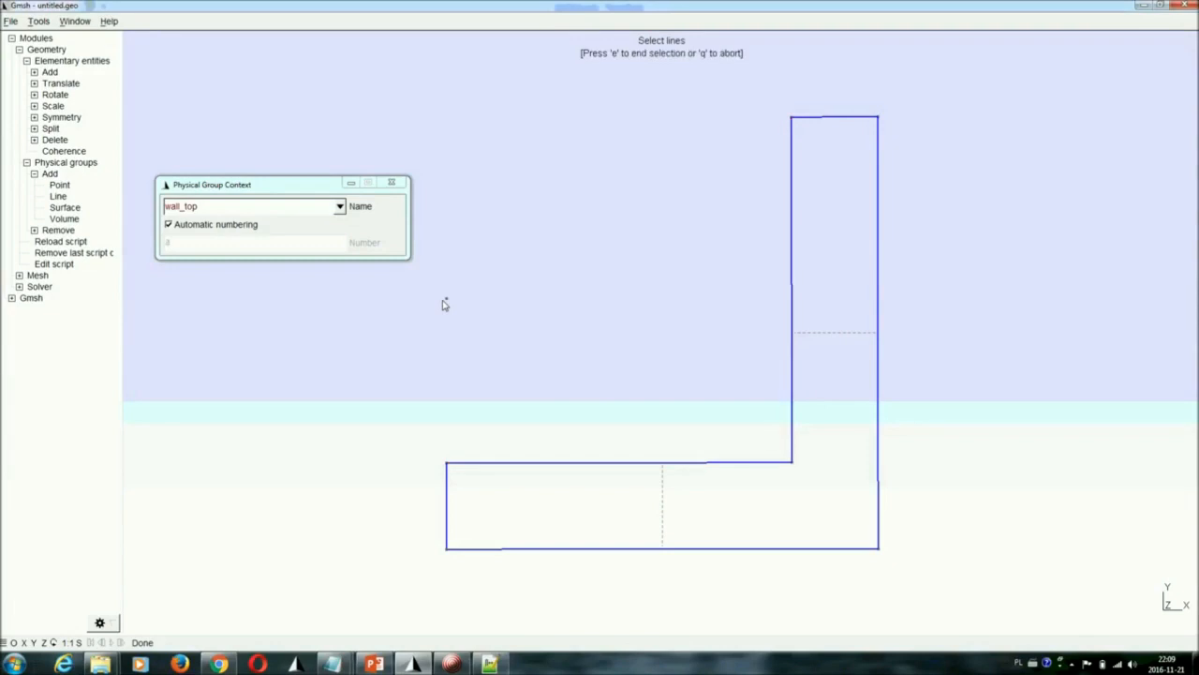
{"action": "left_click", "coordinate": [397, 186]}
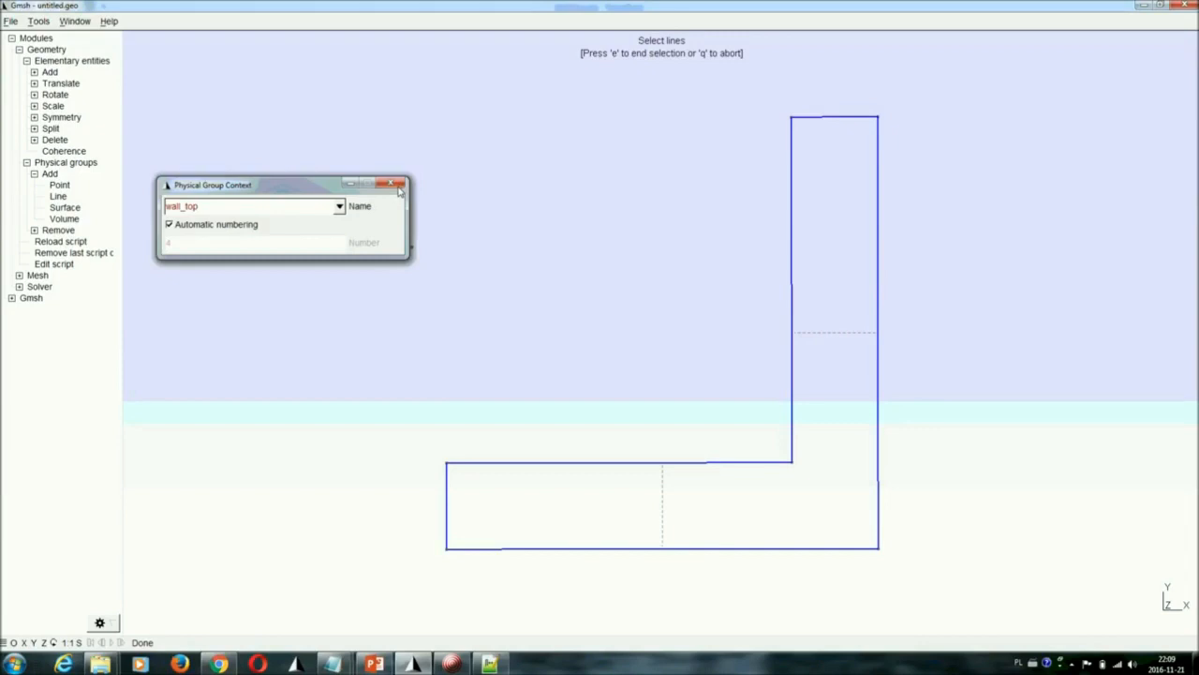
{"action": "left_click", "coordinate": [398, 186]}
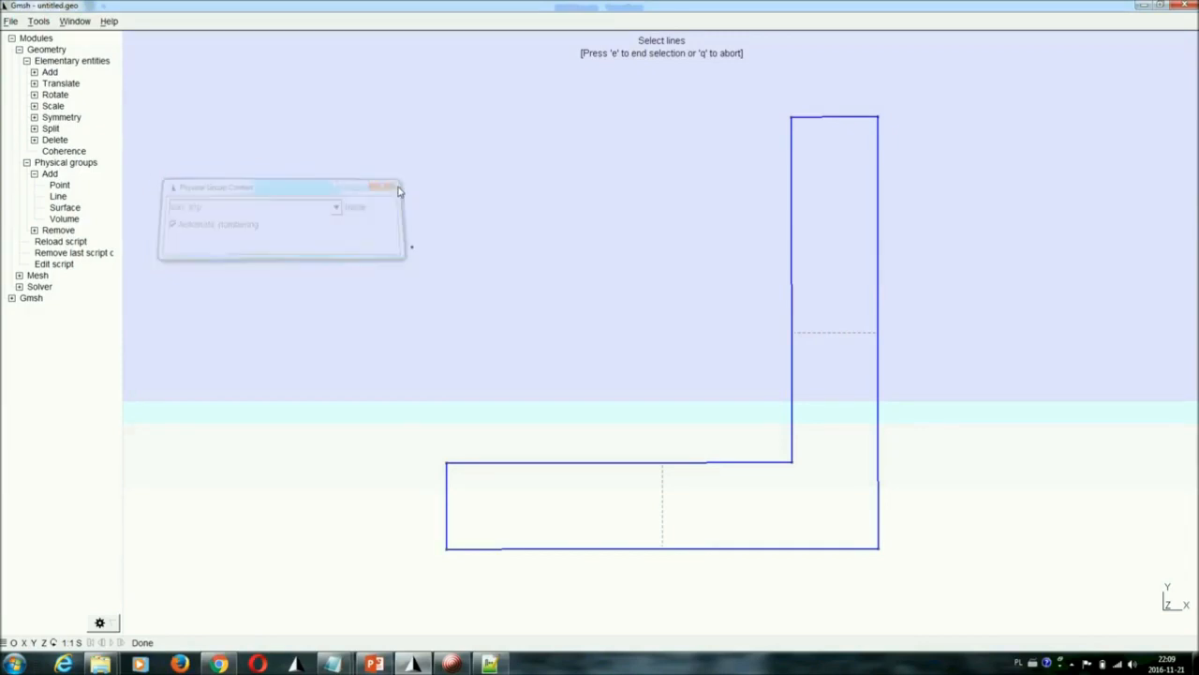
Create a physical surface group named "fluid" from the L-shaped plane surface and end surface selection
{"action": "left_click", "coordinate": [66, 208]}
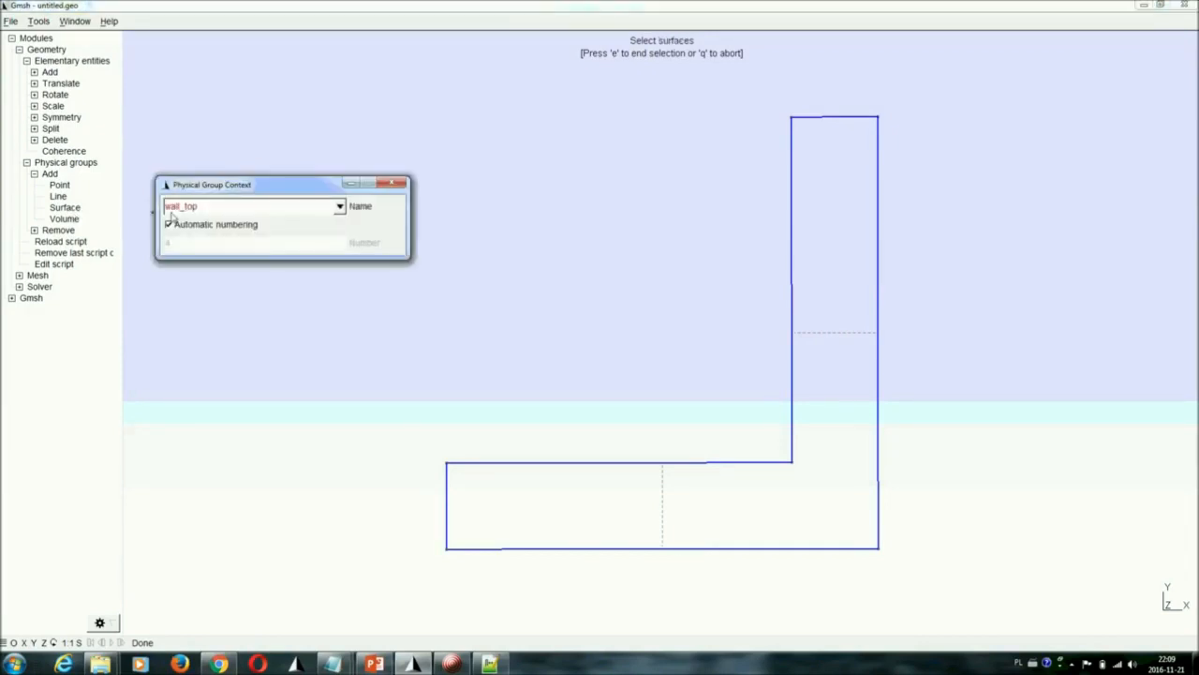
{"action": "left_click", "coordinate": [220, 208]}
{"action": "type", "text": "fluid"}
{"action": "left_click", "coordinate": [663, 500]}
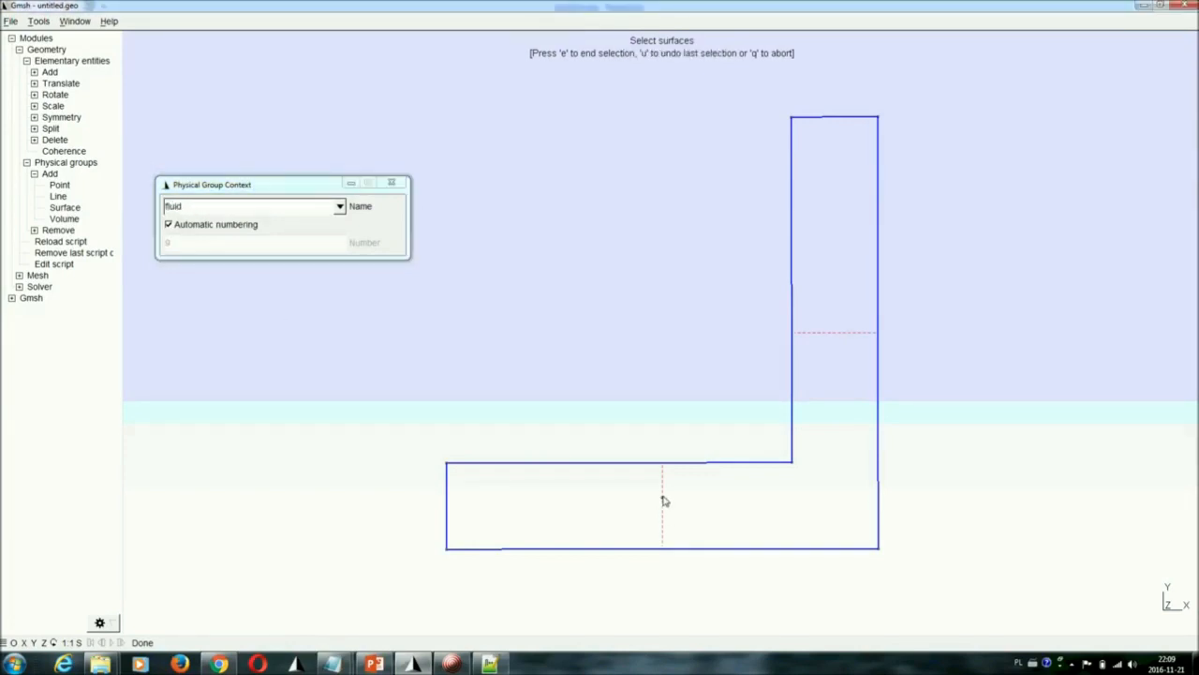
{"action": "key", "text": "u"}
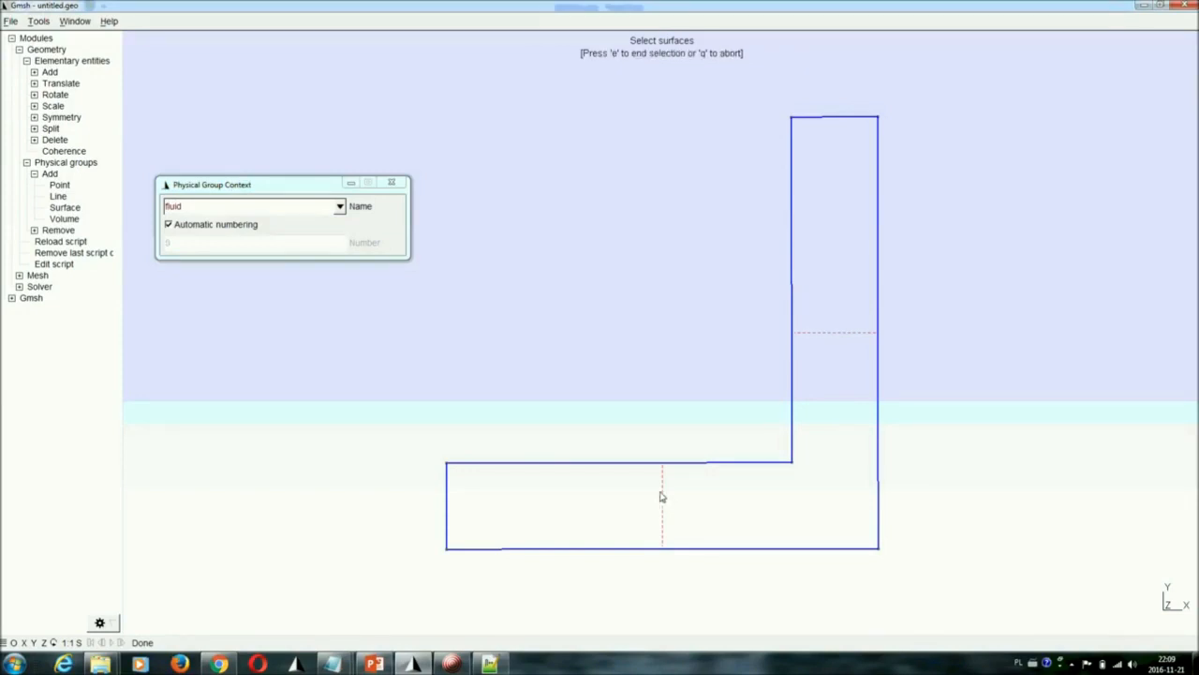
{"action": "left_click", "coordinate": [398, 185]}
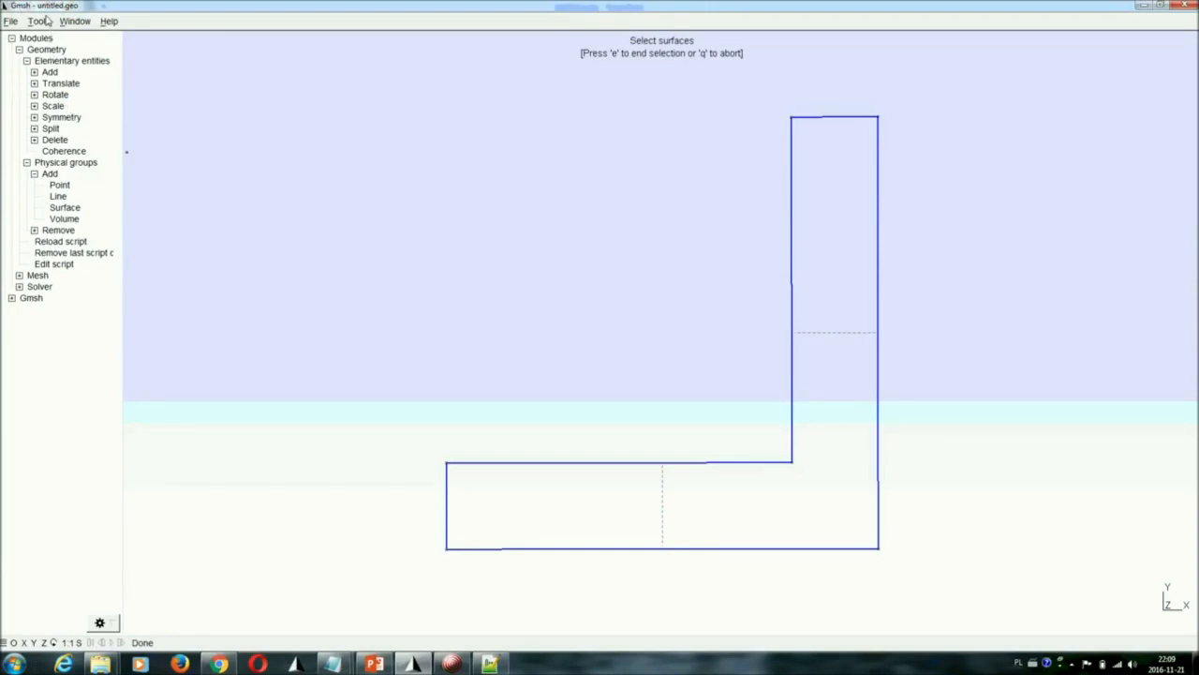
{"action": "key", "text": "q"}
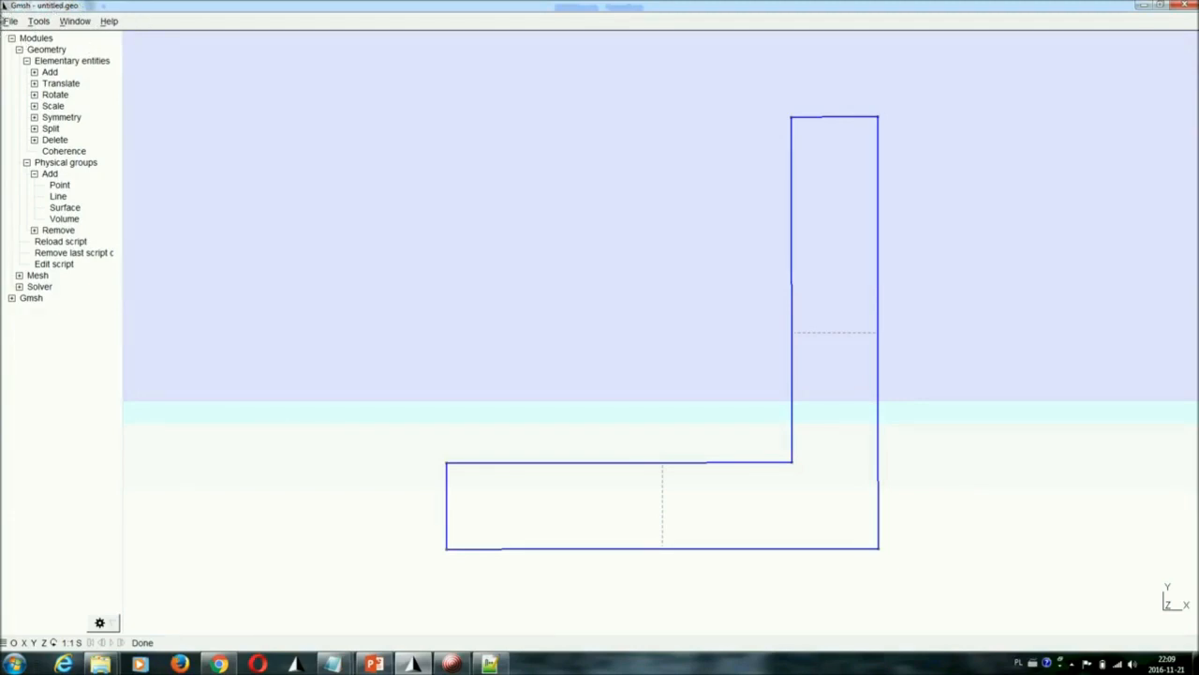
Examine the model's geometry and mesh statistics, checking the numbers of points, lines, surfaces and physical groups
{"action": "left_click", "coordinate": [10, 21]}
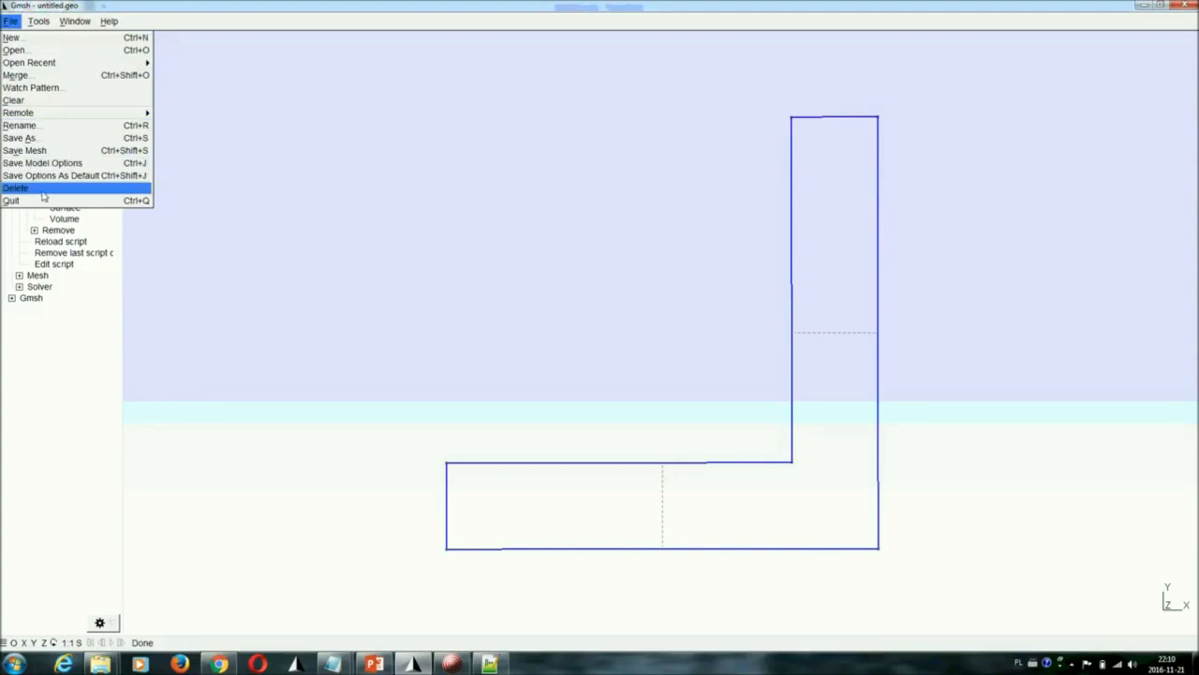
{"action": "mouse_move", "coordinate": [37, 23]}
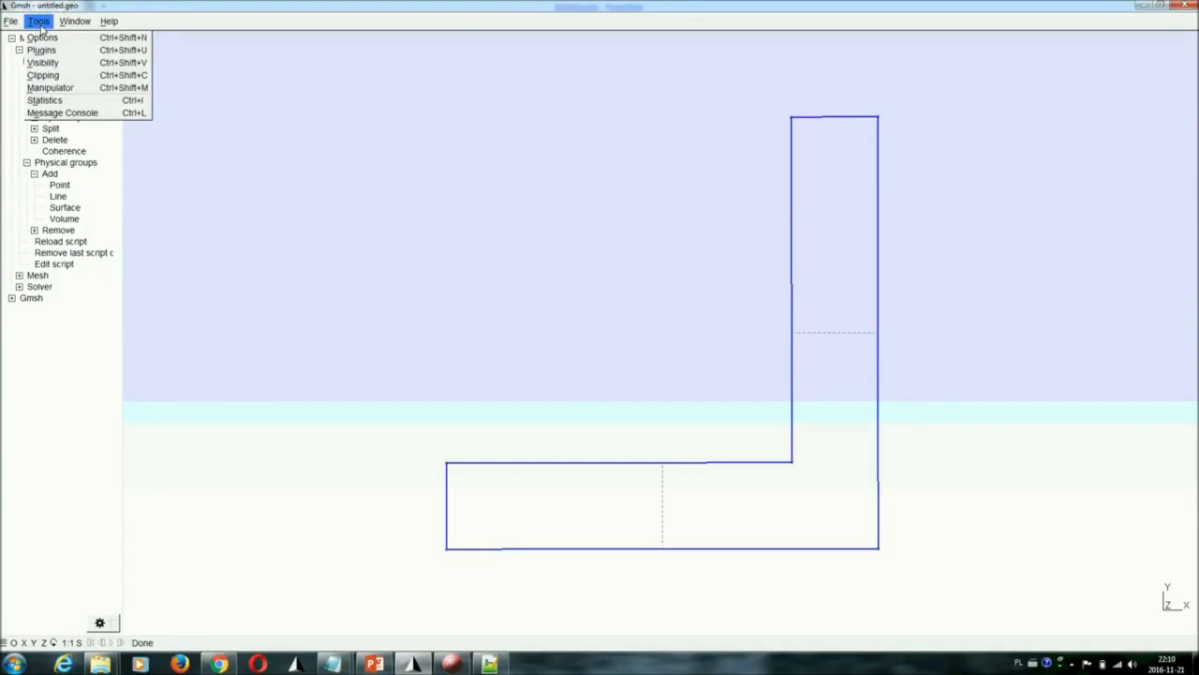
{"action": "left_click", "coordinate": [57, 100]}
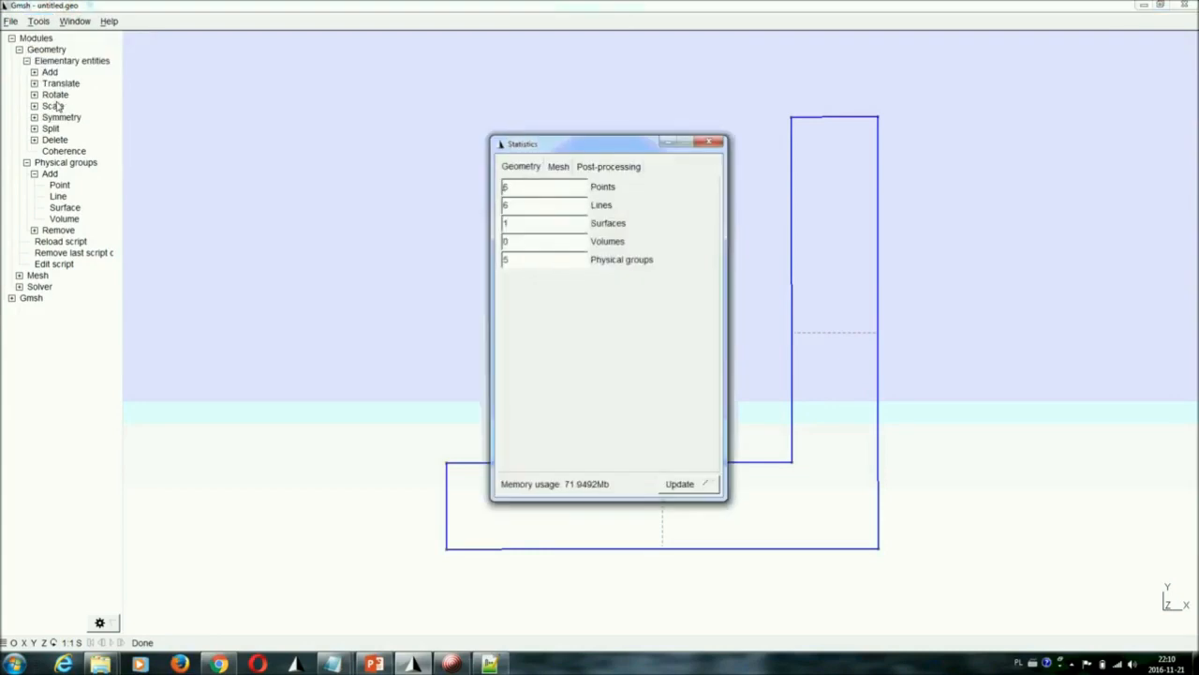
{"action": "left_click", "coordinate": [524, 173]}
{"action": "left_click_drag", "start_coordinate": [529, 141], "coordinate": [474, 73]}
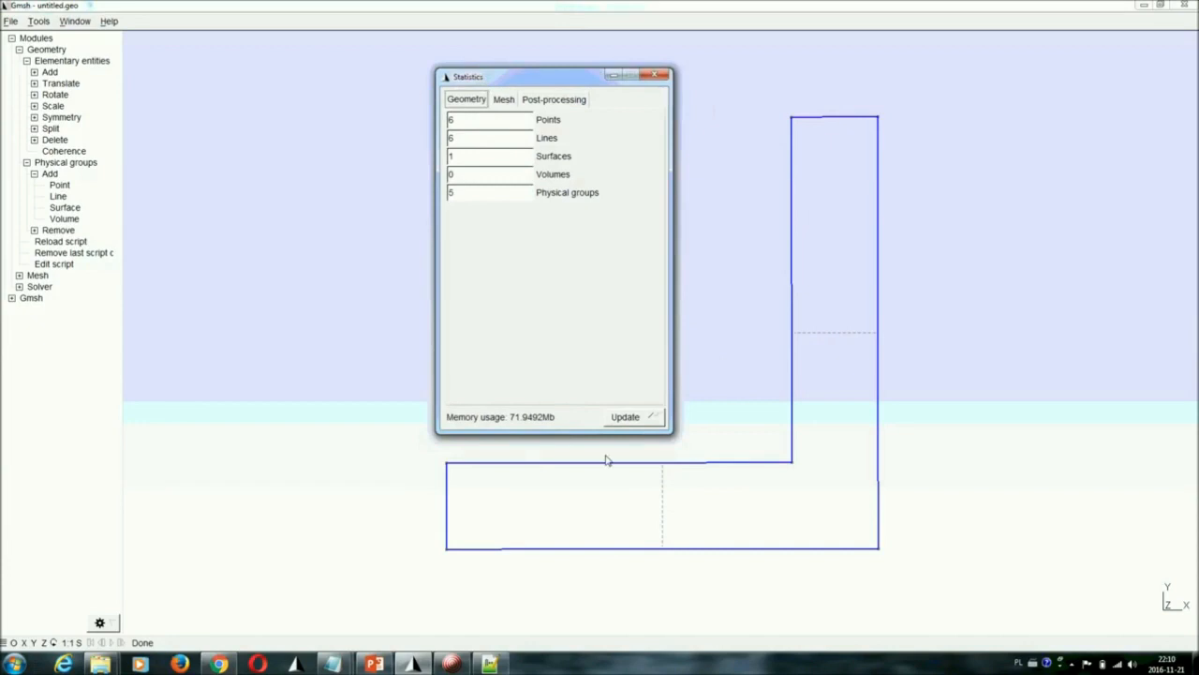
{"action": "mouse_move", "coordinate": [776, 553]}
{"action": "left_click", "coordinate": [504, 100]}
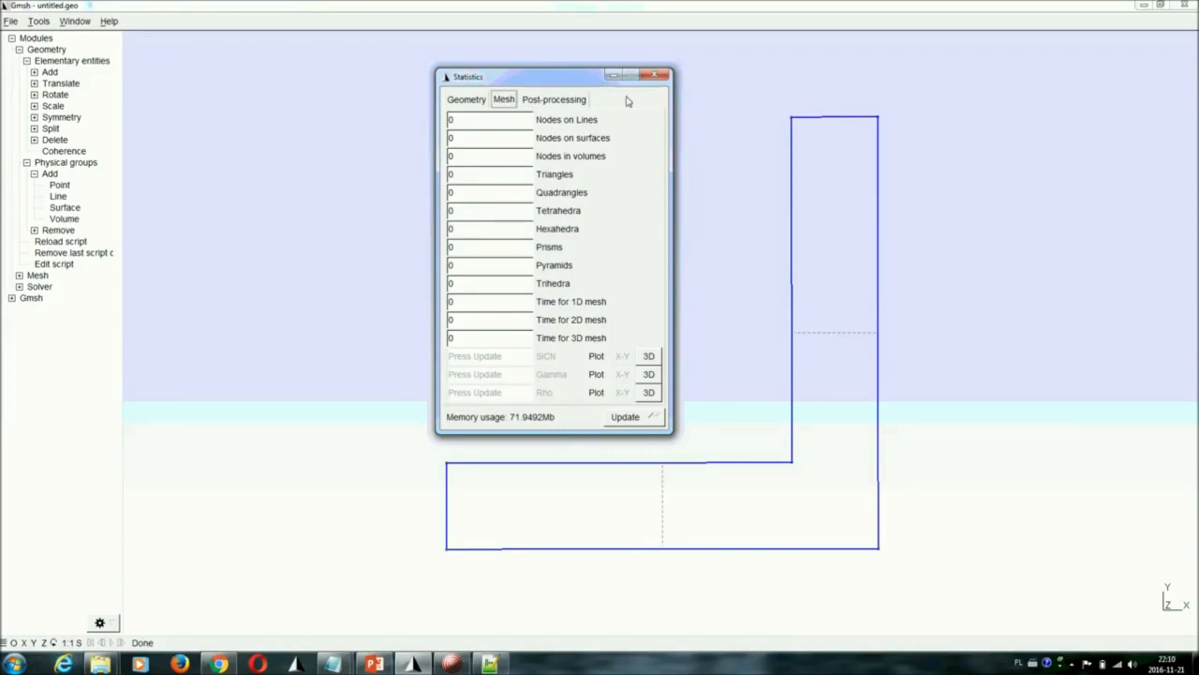
{"action": "left_click", "coordinate": [654, 75]}
Rotate the view of the channel slightly and reset it to the default orientation with the Manipulator
{"action": "left_click", "coordinate": [41, 22]}
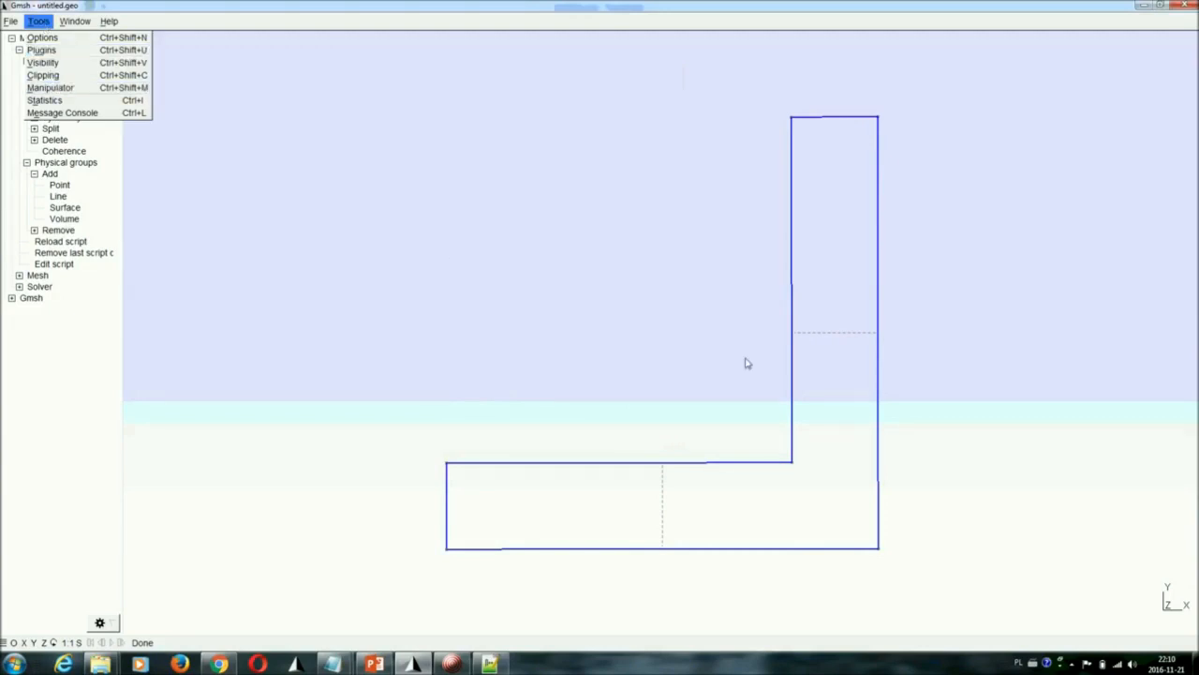
{"action": "left_click", "coordinate": [658, 345]}
{"action": "left_click_drag", "start_coordinate": [623, 346], "coordinate": [645, 333]}
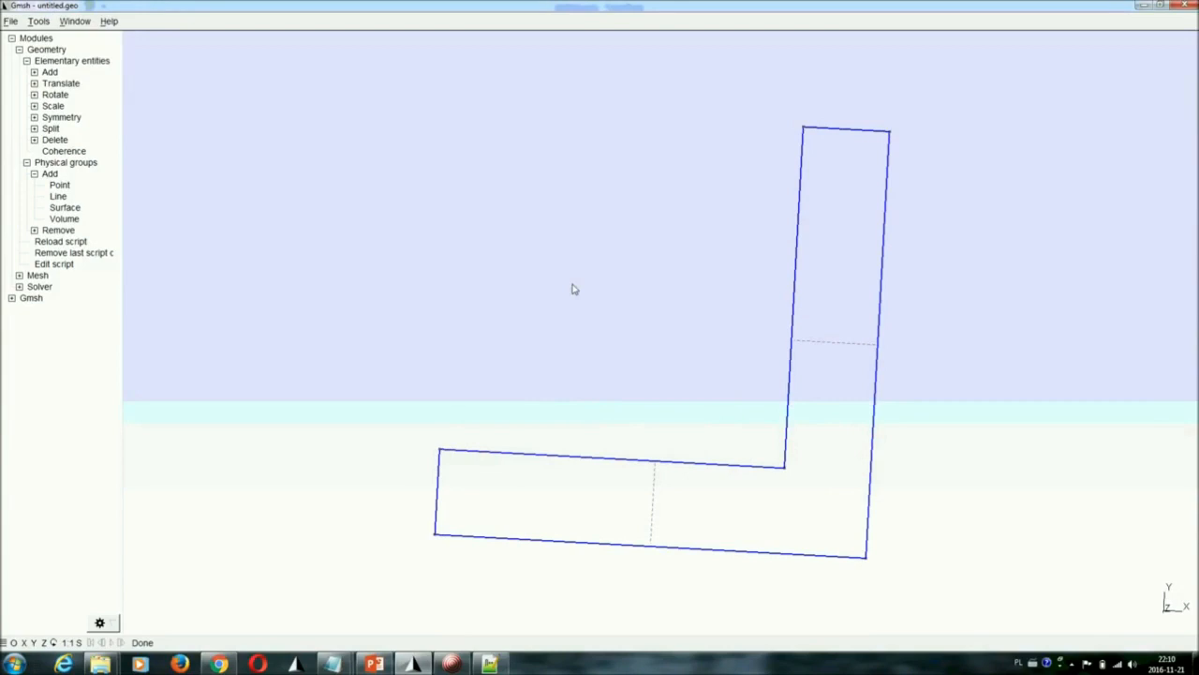
{"action": "left_click", "coordinate": [42, 25]}
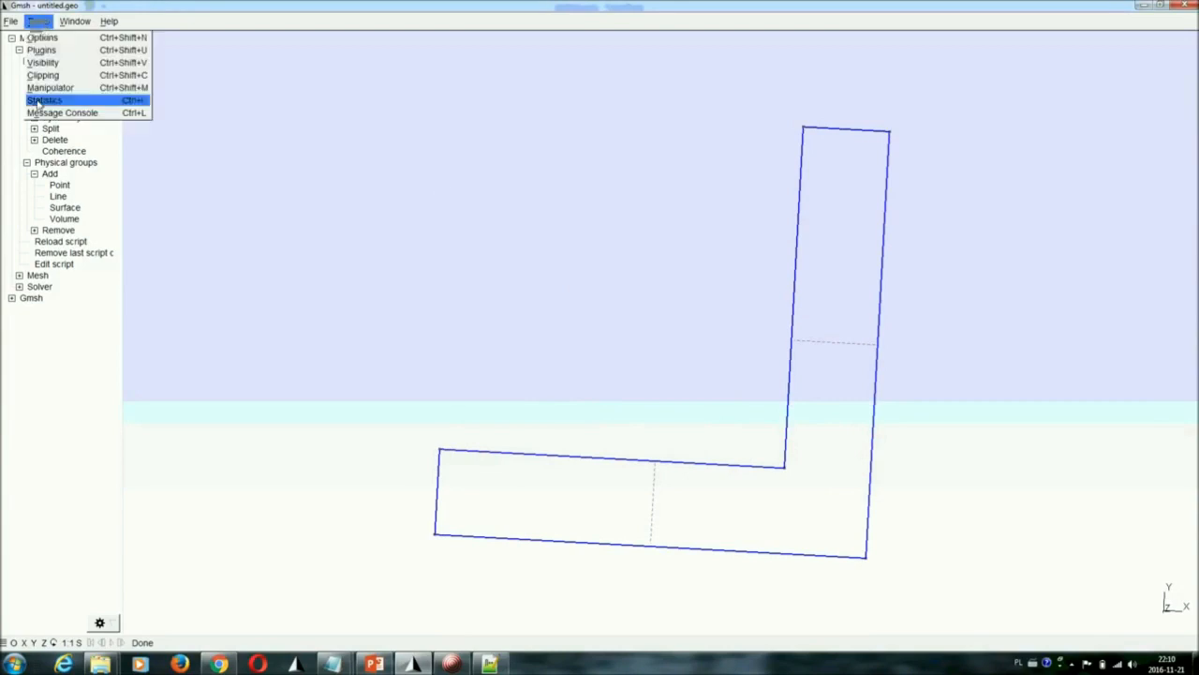
{"action": "left_click", "coordinate": [58, 90]}
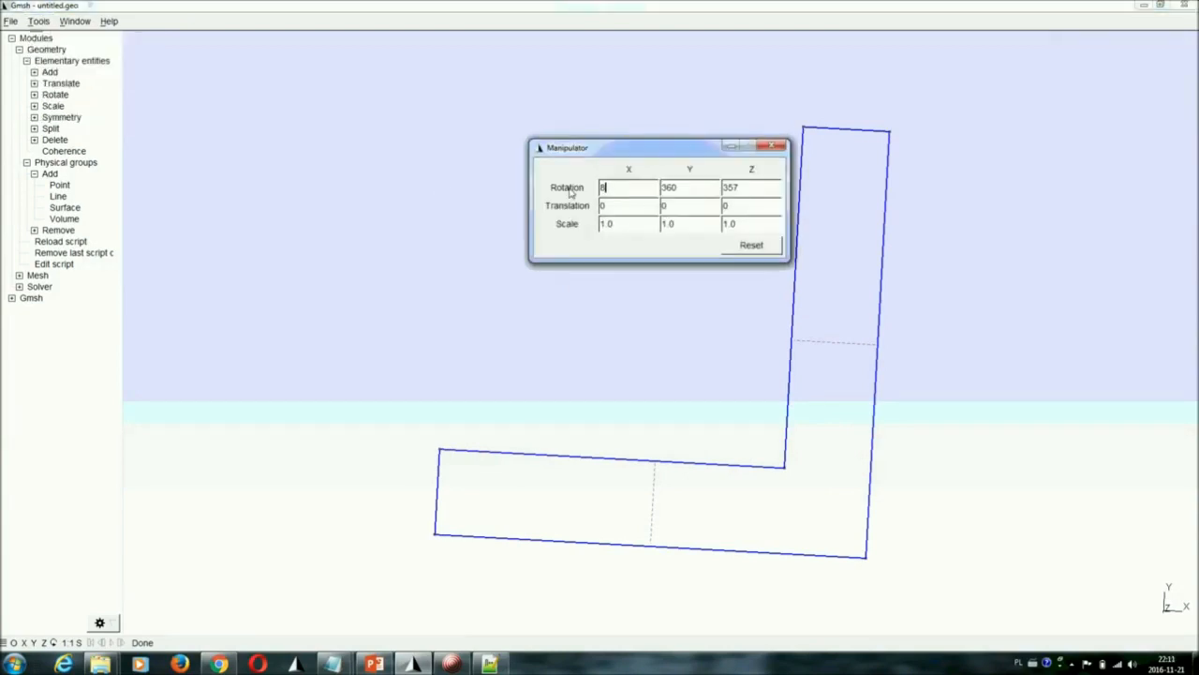
{"action": "left_click", "coordinate": [751, 246]}
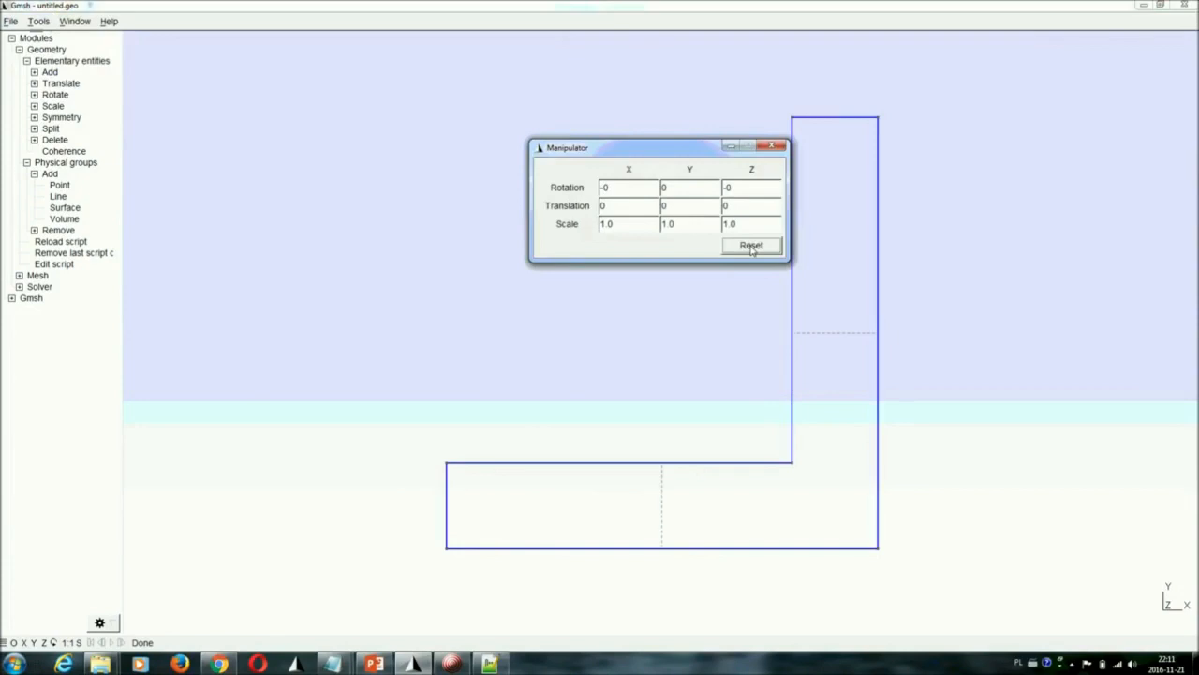
{"action": "left_click", "coordinate": [771, 146]}
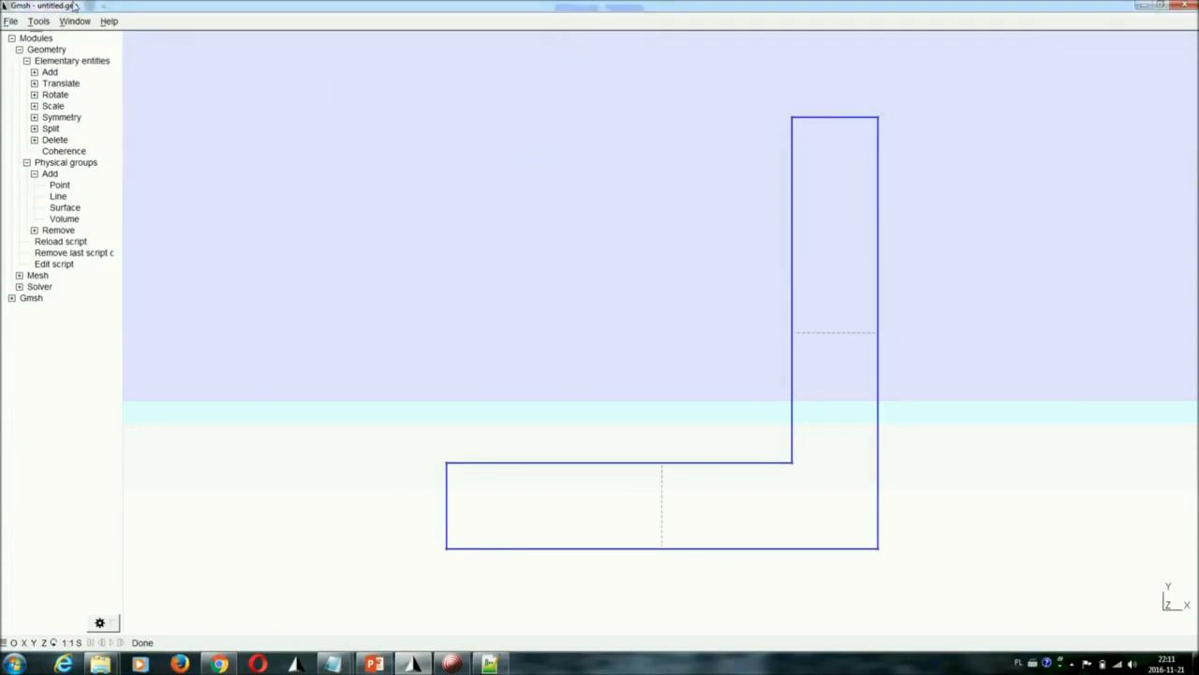
{"action": "left_click", "coordinate": [42, 22]}
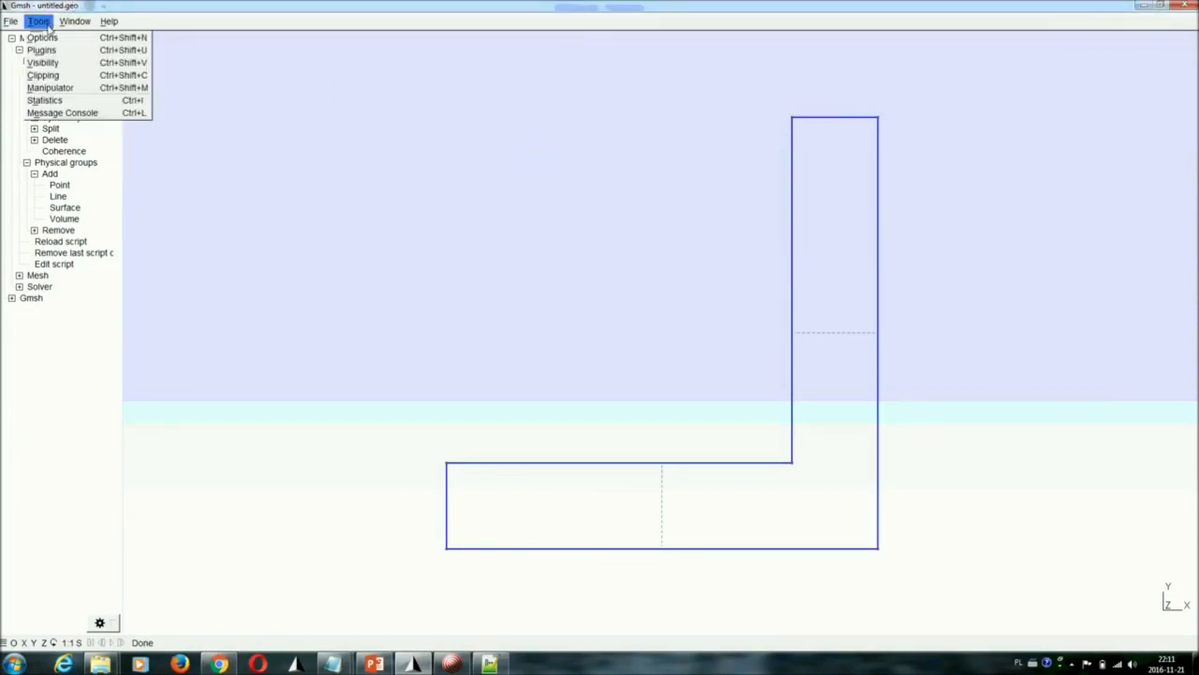
List the elementary entities in the Visibility tool and show only line 1 of the channel
{"action": "left_click", "coordinate": [57, 68]}
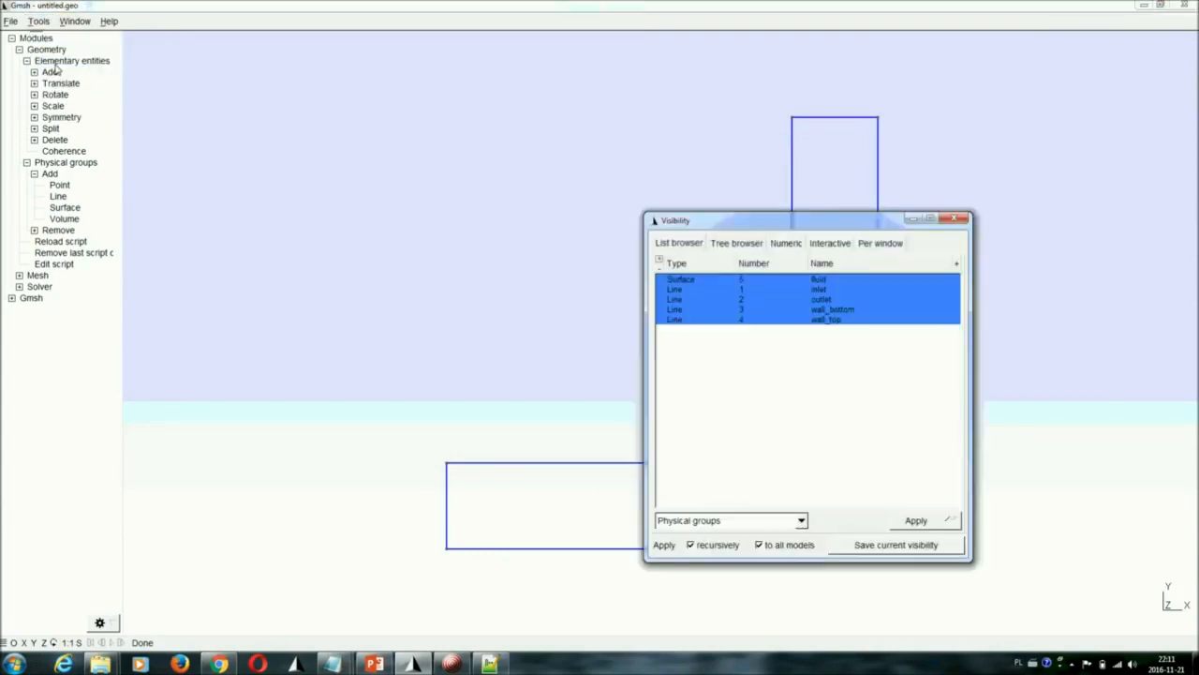
{"action": "left_click_drag", "start_coordinate": [780, 227], "coordinate": [406, 89]}
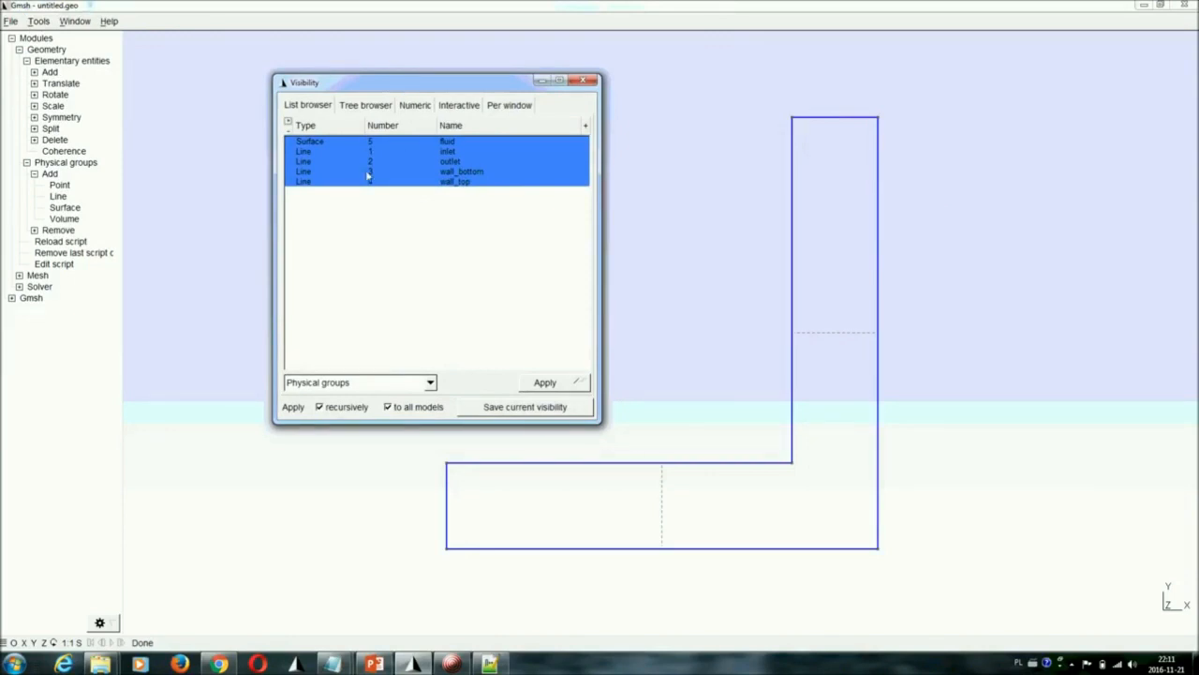
{"action": "left_click", "coordinate": [357, 383]}
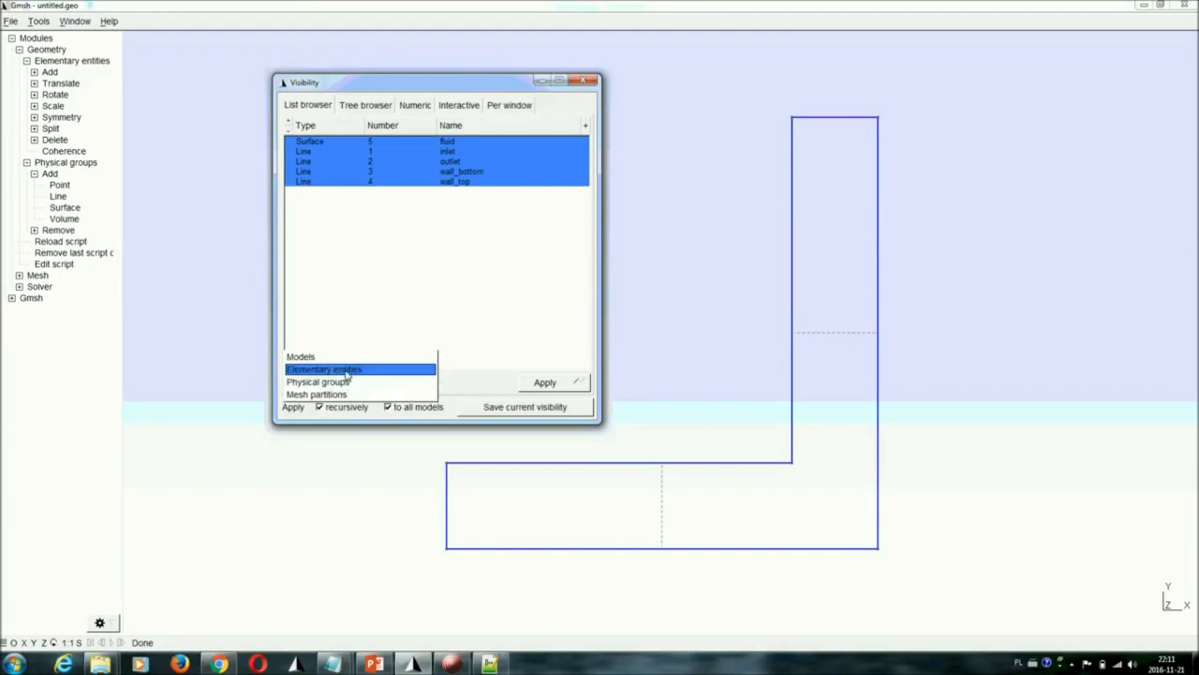
{"action": "left_click", "coordinate": [348, 371]}
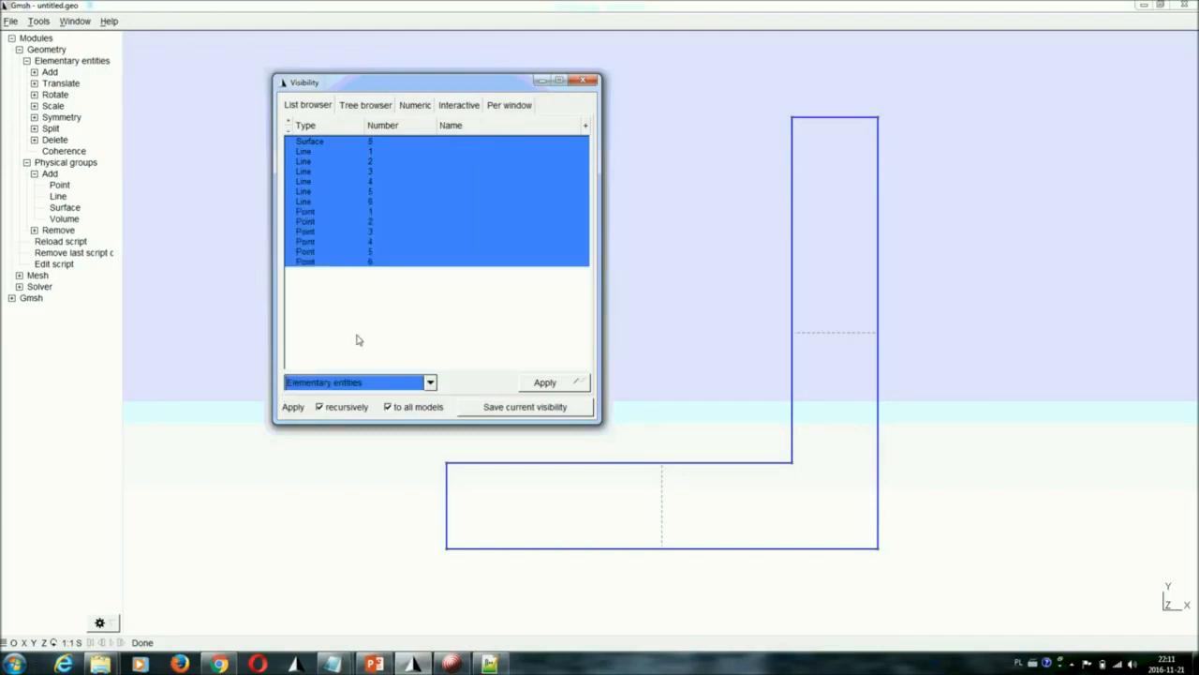
{"action": "left_click", "coordinate": [327, 155]}
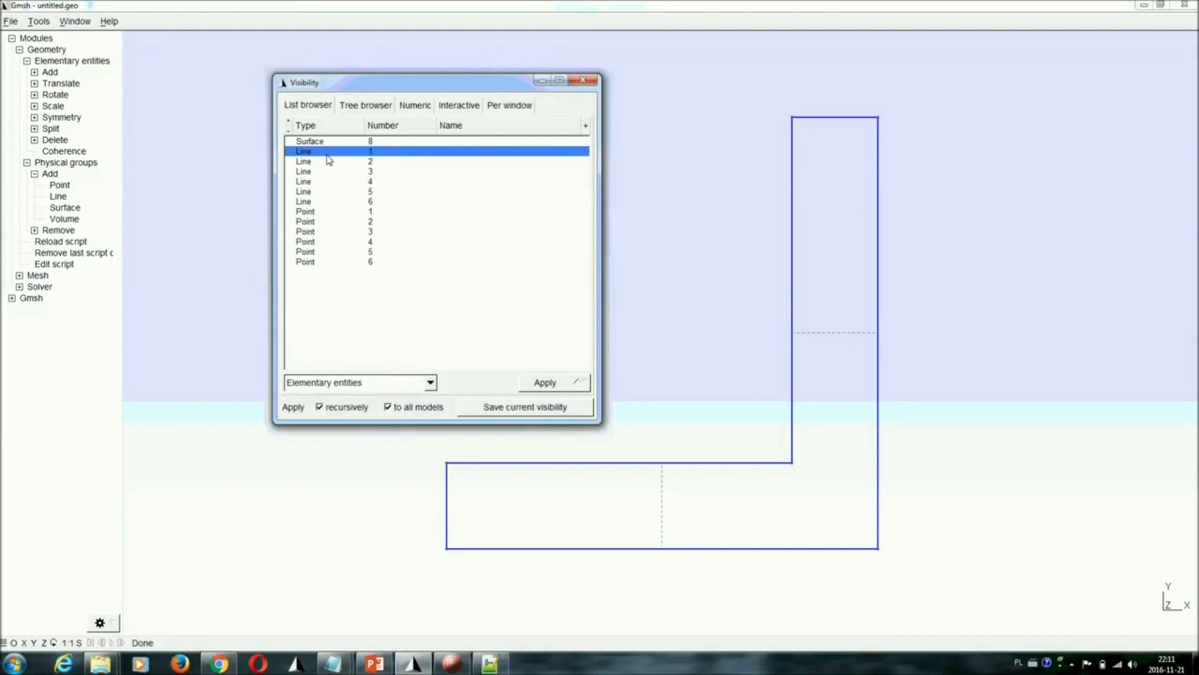
{"action": "left_click", "coordinate": [551, 382]}
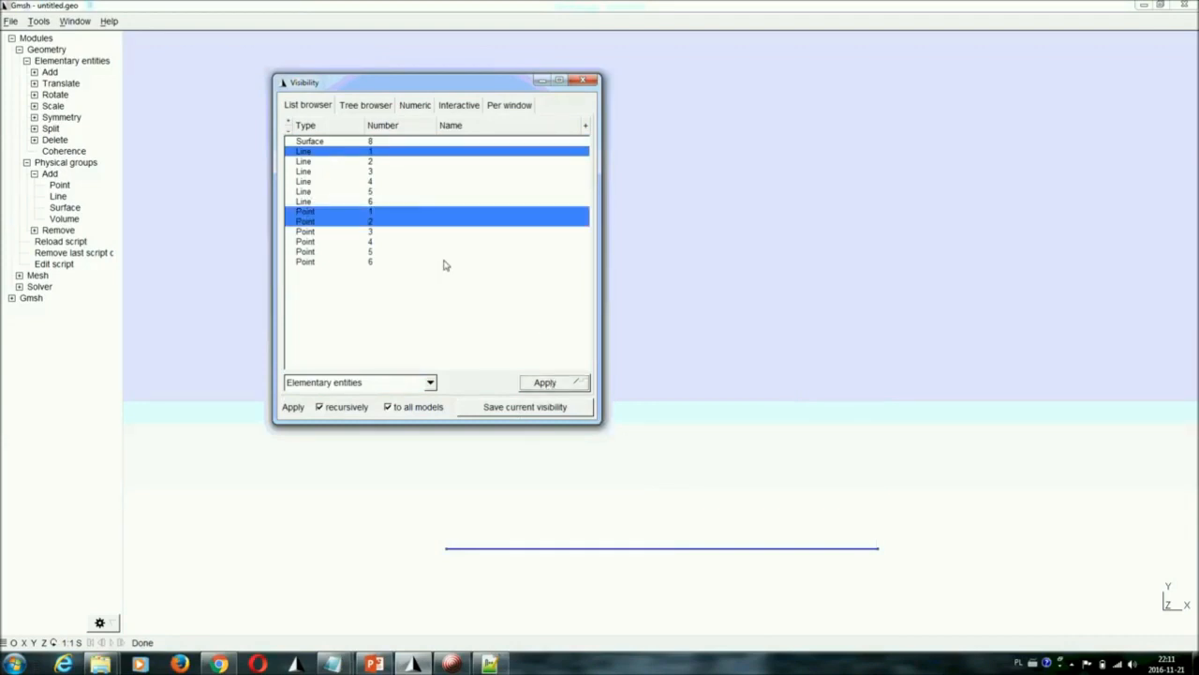
Isolate line 4 in the view, and restore the visibility of all elementary entities
{"action": "left_click", "coordinate": [319, 180]}
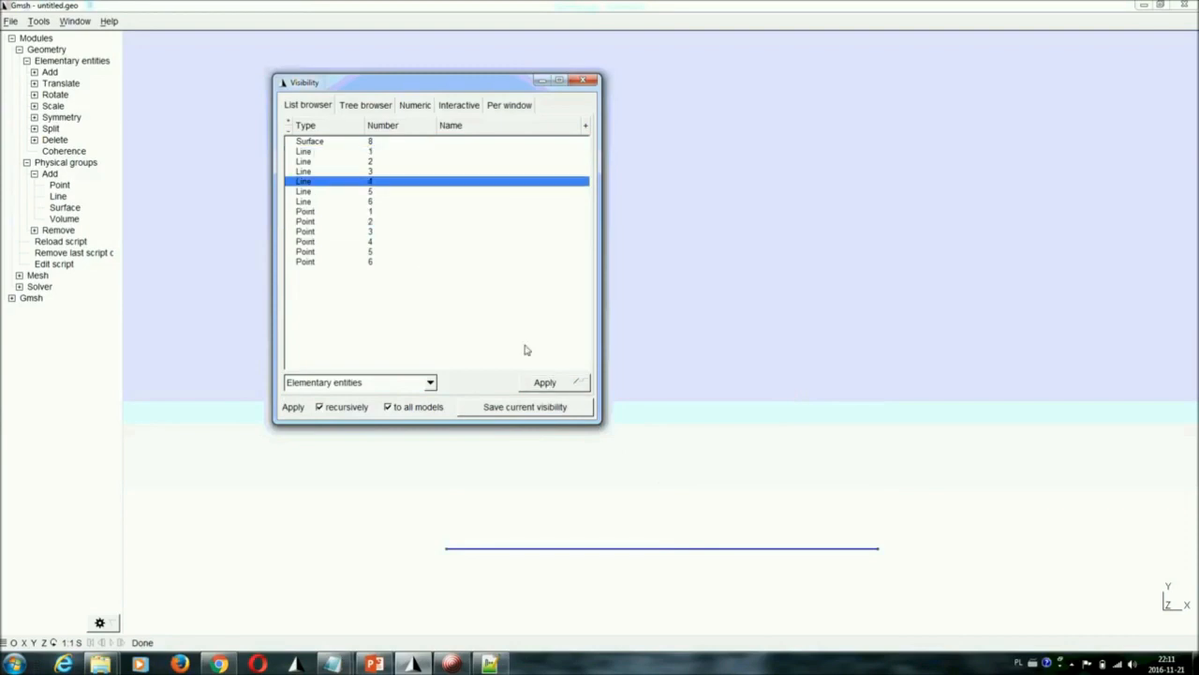
{"action": "left_click", "coordinate": [553, 382]}
{"action": "left_click", "coordinate": [359, 183]}
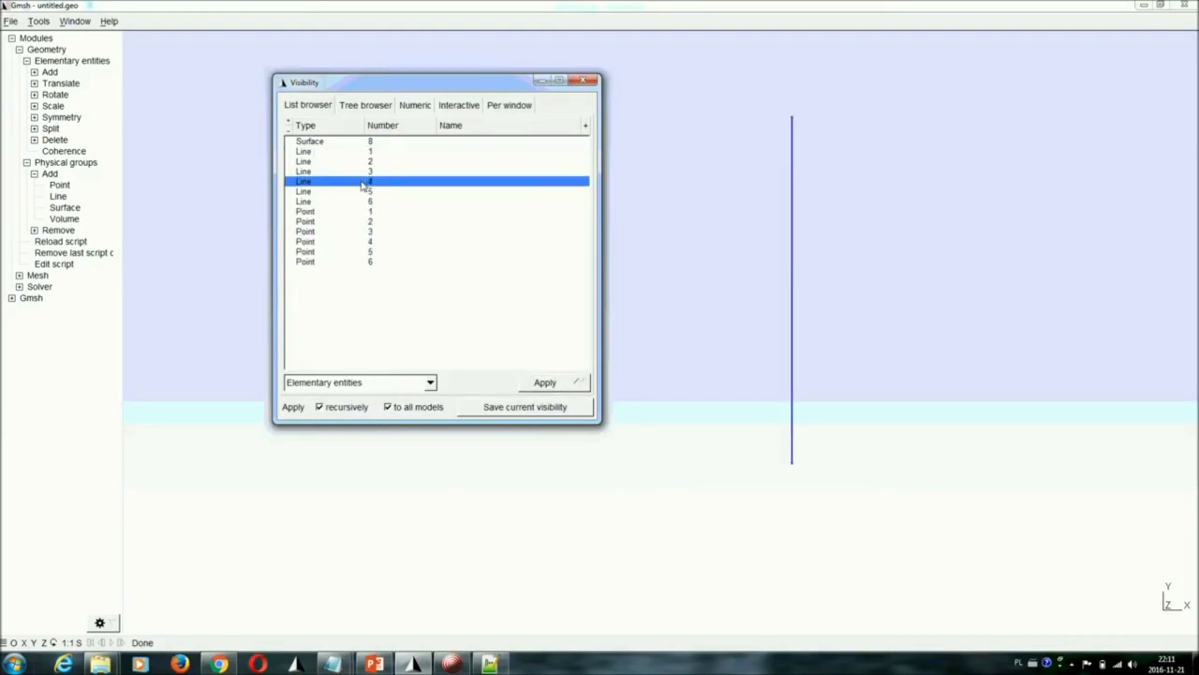
{"action": "key", "text": "ctrl+a"}
{"action": "left_click", "coordinate": [560, 384]}
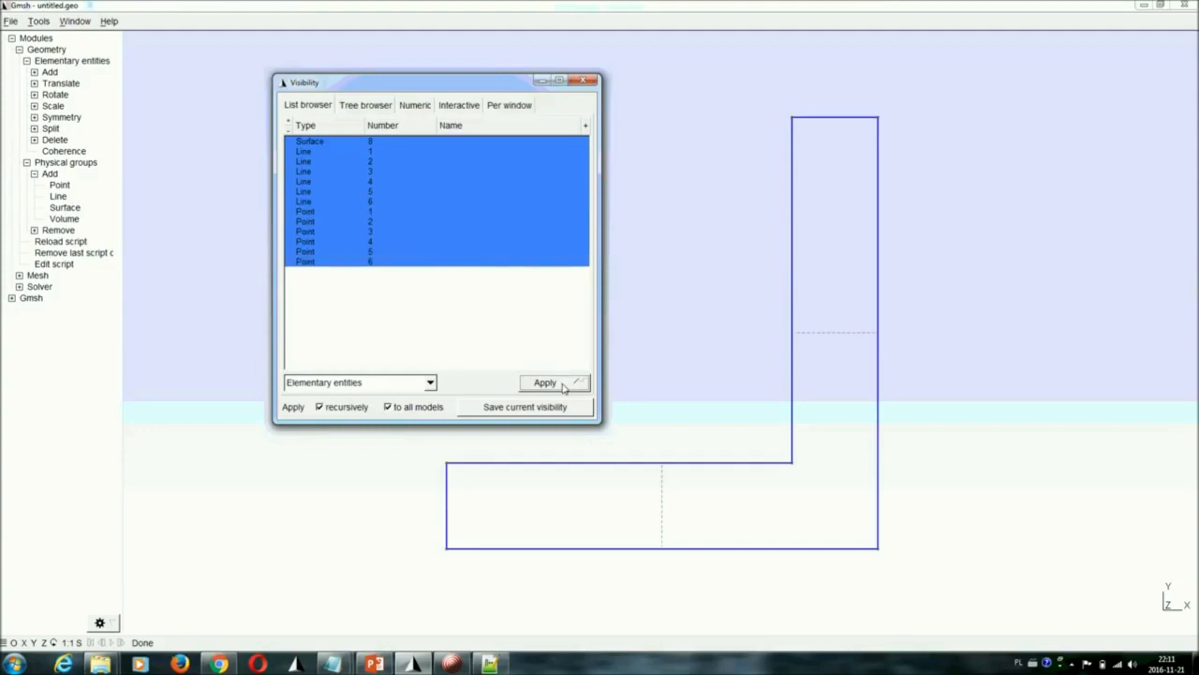
List the physical groups and isolate the "inlet" and "outlet" line groups one after the other
{"action": "left_click", "coordinate": [346, 385]}
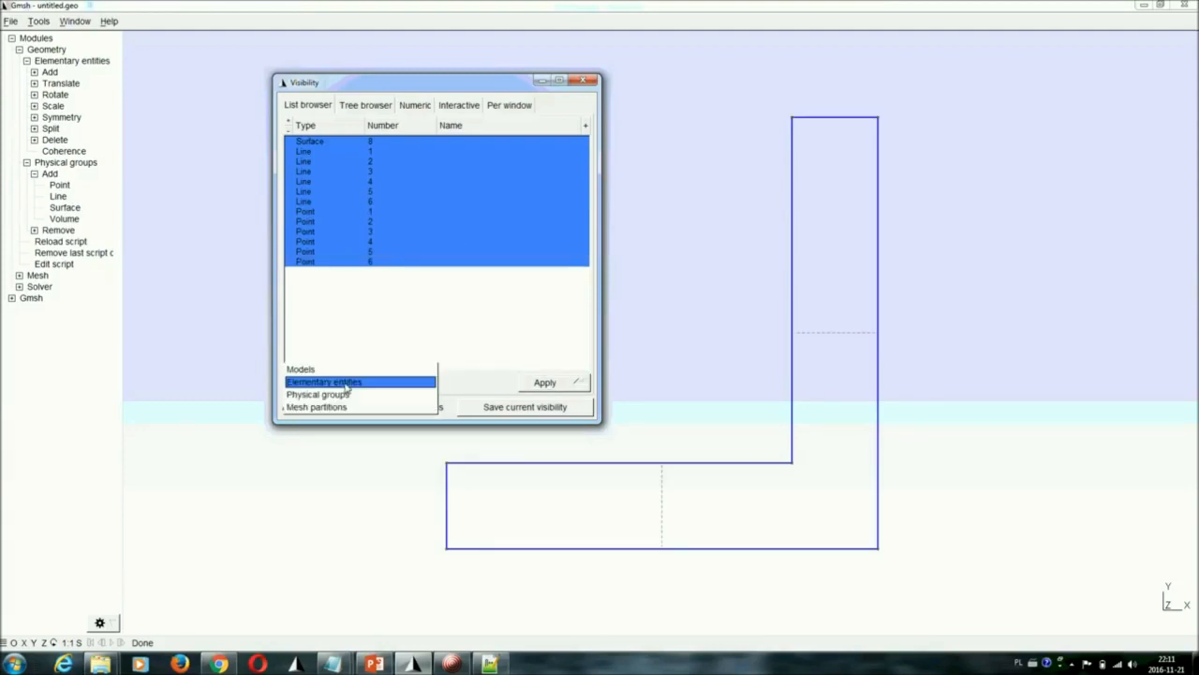
{"action": "left_click", "coordinate": [346, 397]}
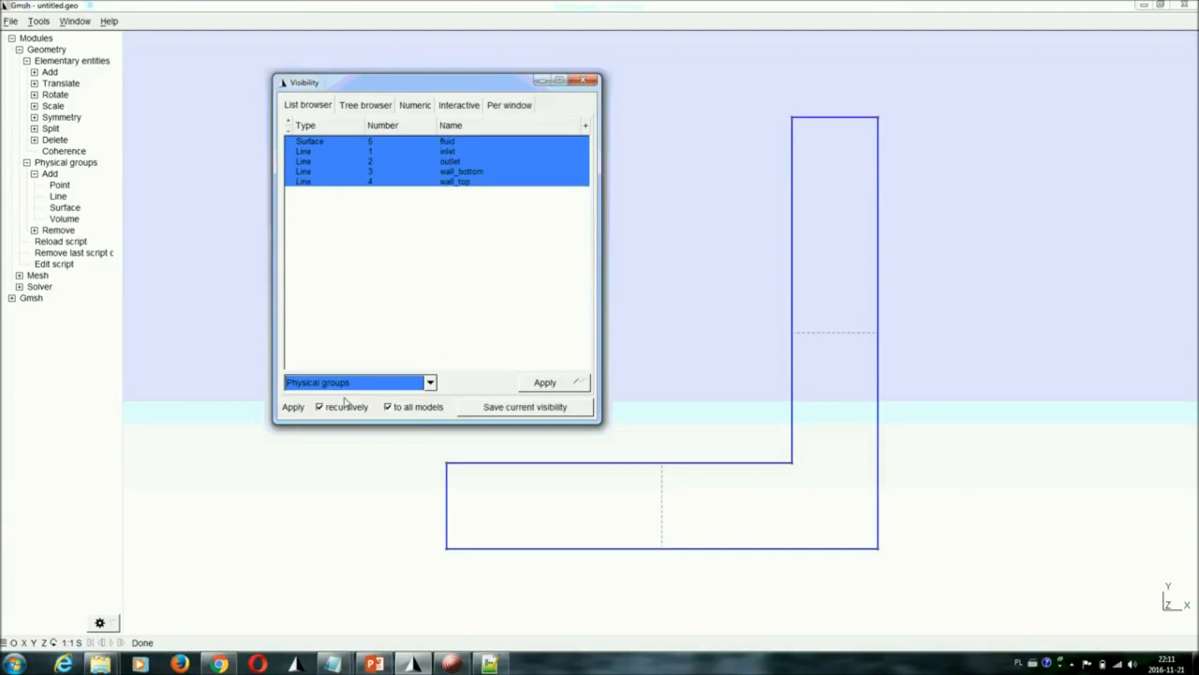
{"action": "left_click", "coordinate": [334, 153]}
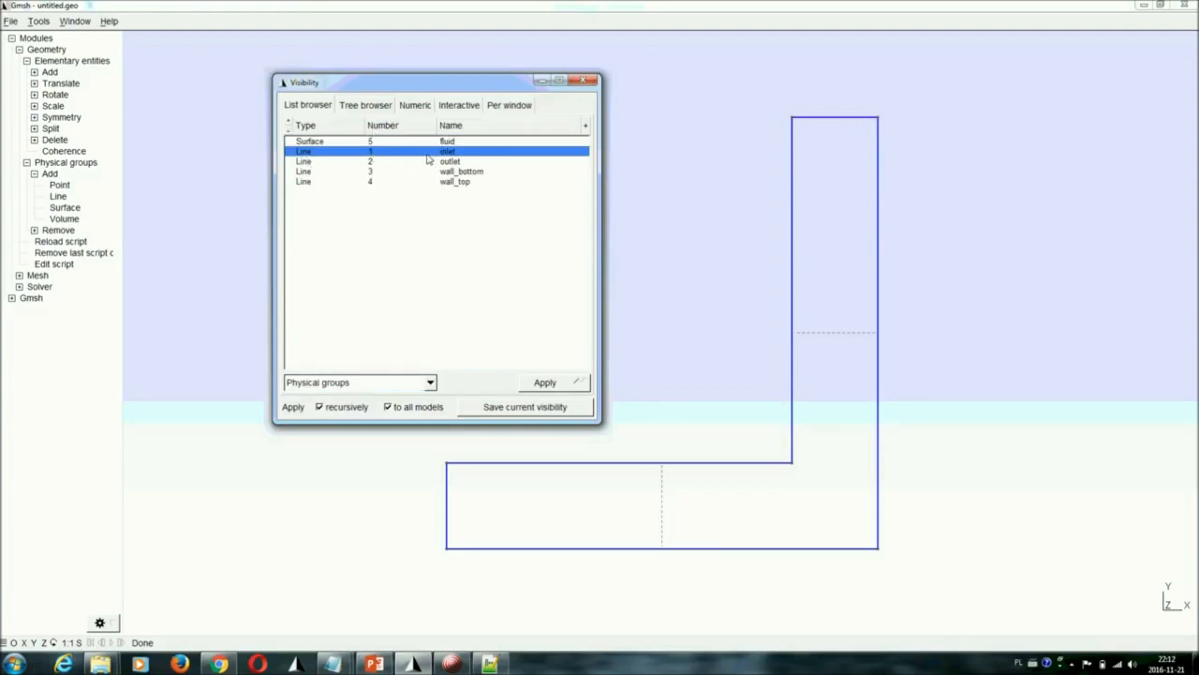
{"action": "left_click", "coordinate": [557, 385]}
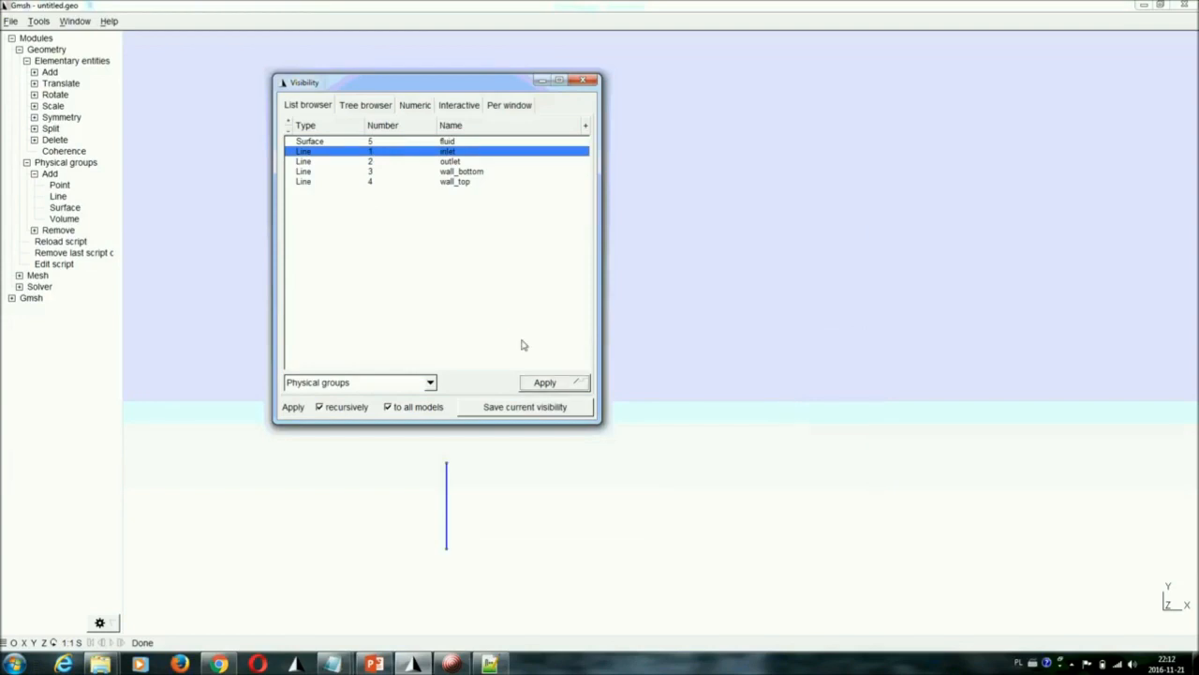
{"action": "left_click", "coordinate": [439, 162]}
{"action": "left_click", "coordinate": [566, 387]}
Isolate the "wall_bottom", "wall_top" and "fluid" physical groups in turn to check their geometry
{"action": "left_click", "coordinate": [456, 172]}
{"action": "left_click", "coordinate": [571, 388]}
{"action": "left_click", "coordinate": [450, 182]}
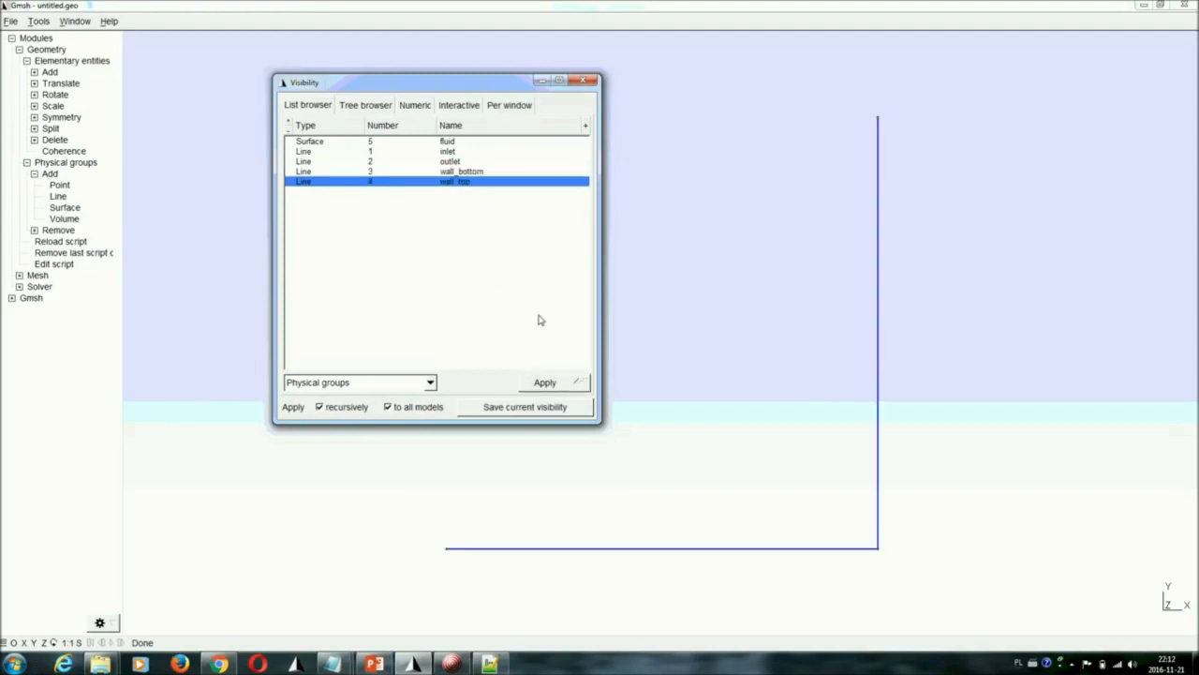
{"action": "left_click", "coordinate": [569, 384]}
{"action": "left_click", "coordinate": [440, 142]}
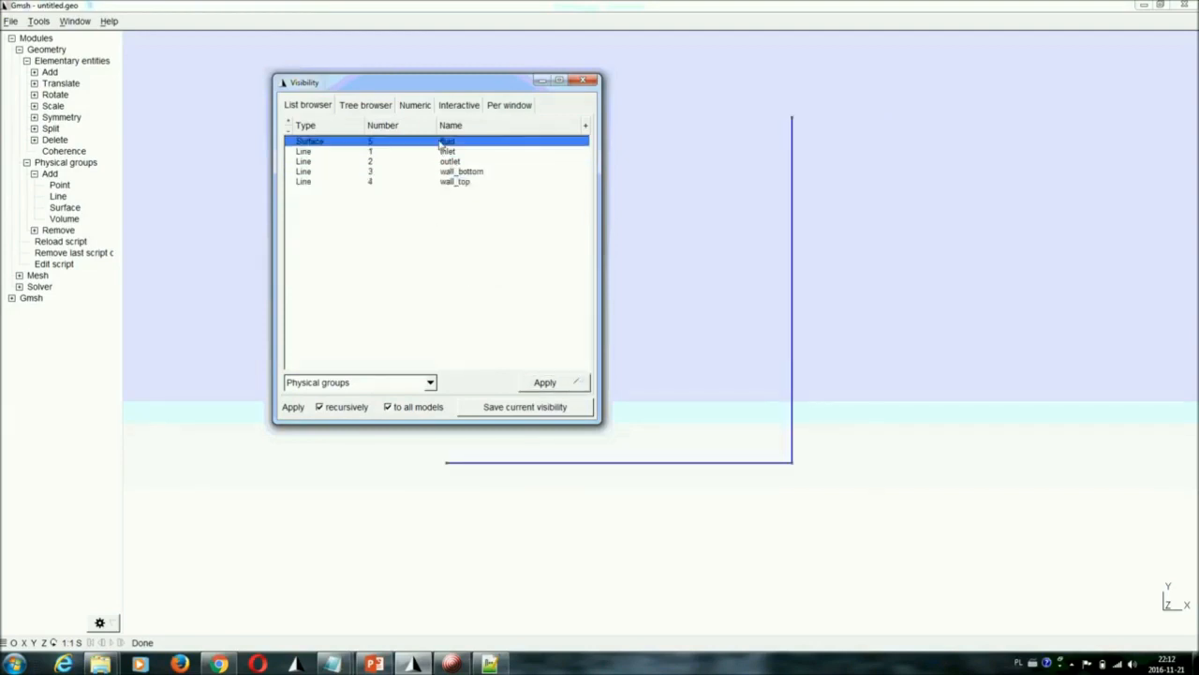
{"action": "left_click", "coordinate": [547, 384]}
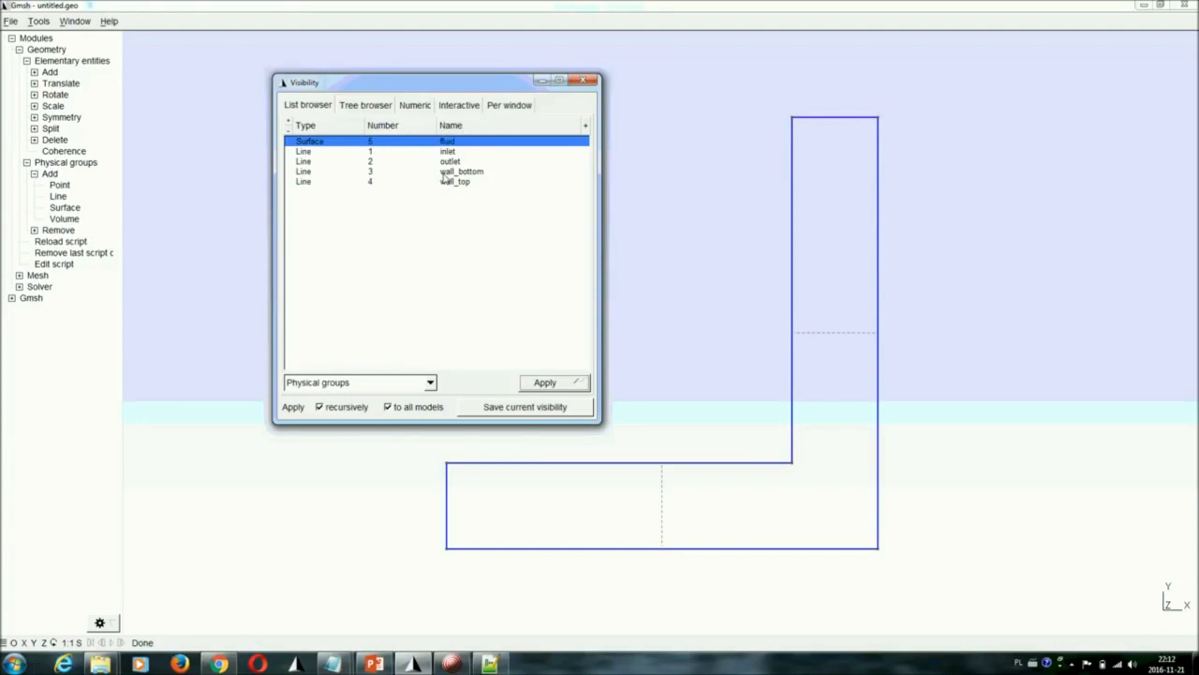
Review the numbers and names of the four physical line groups in the list, and close the Visibility tool
{"action": "left_click", "coordinate": [372, 150]}
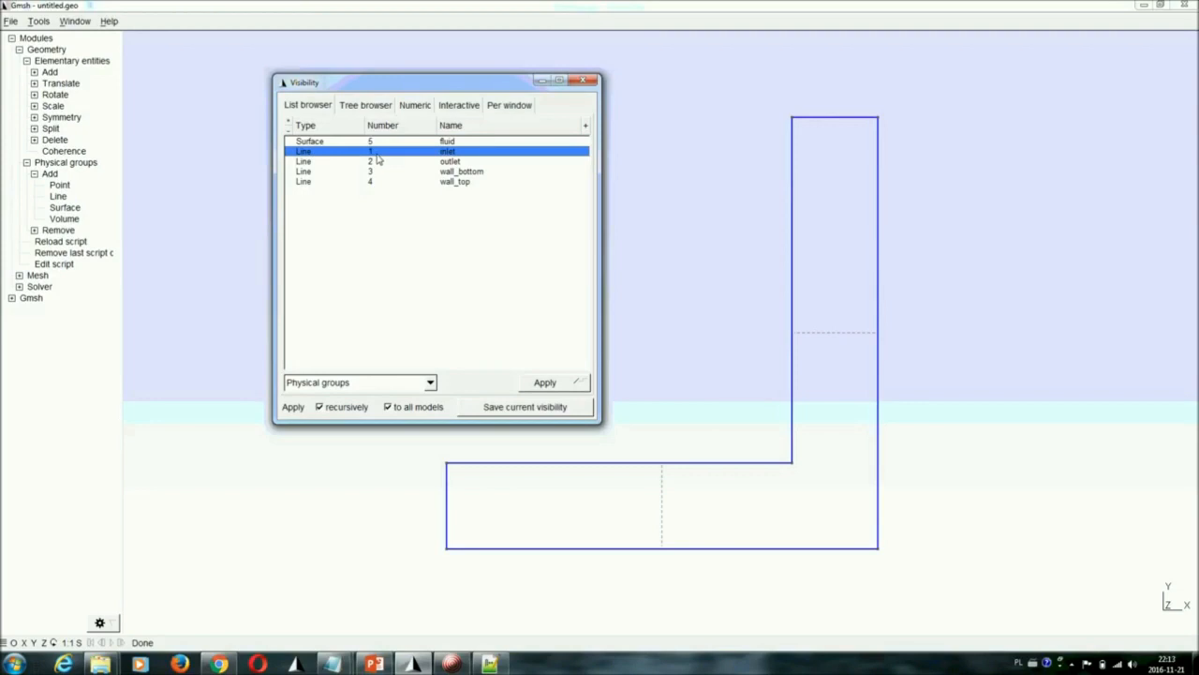
{"action": "left_click", "coordinate": [374, 163]}
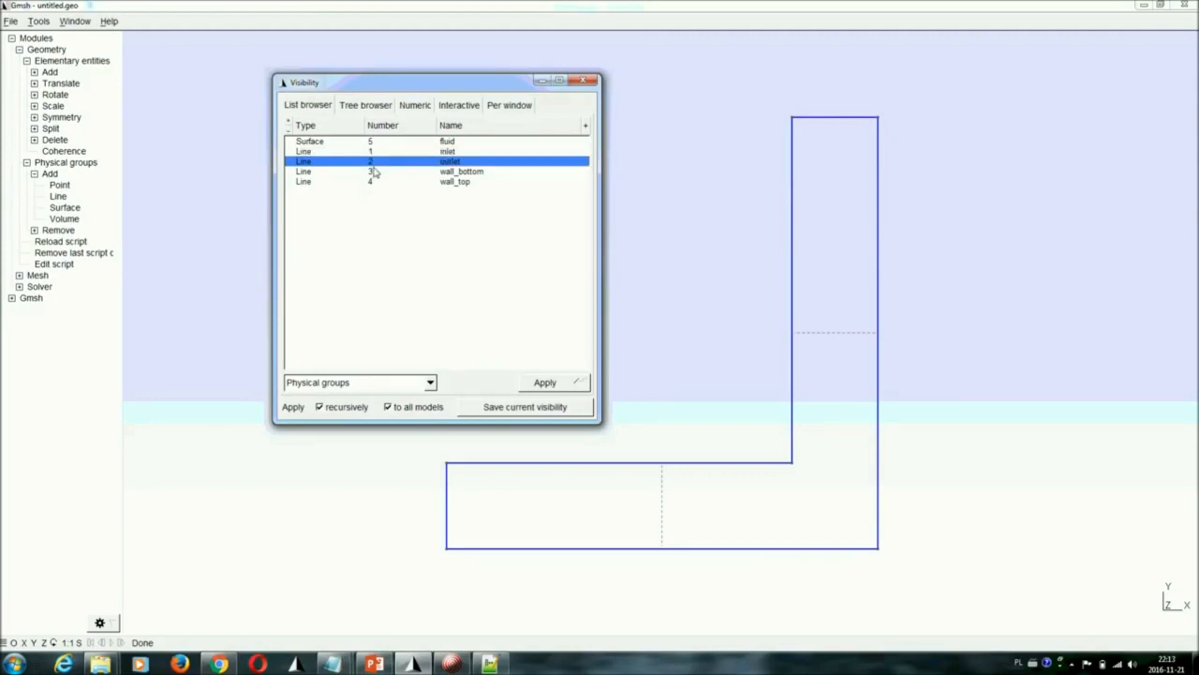
{"action": "left_click", "coordinate": [375, 172]}
{"action": "left_click", "coordinate": [380, 181]}
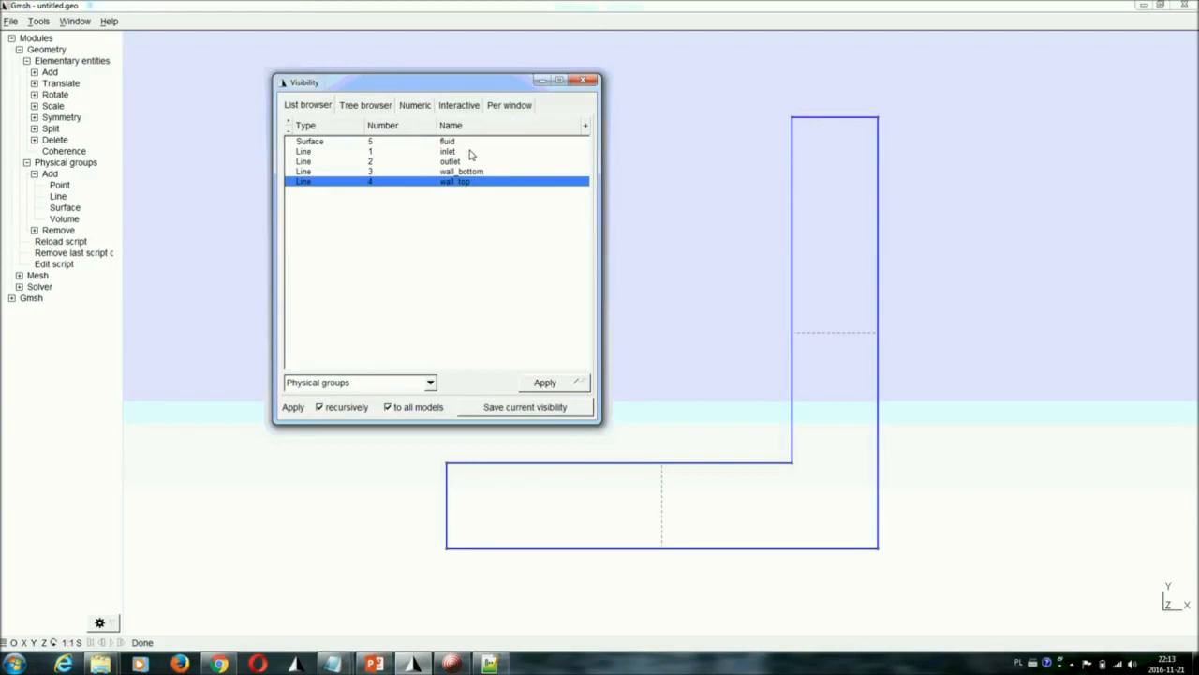
{"action": "left_click", "coordinate": [589, 82]}
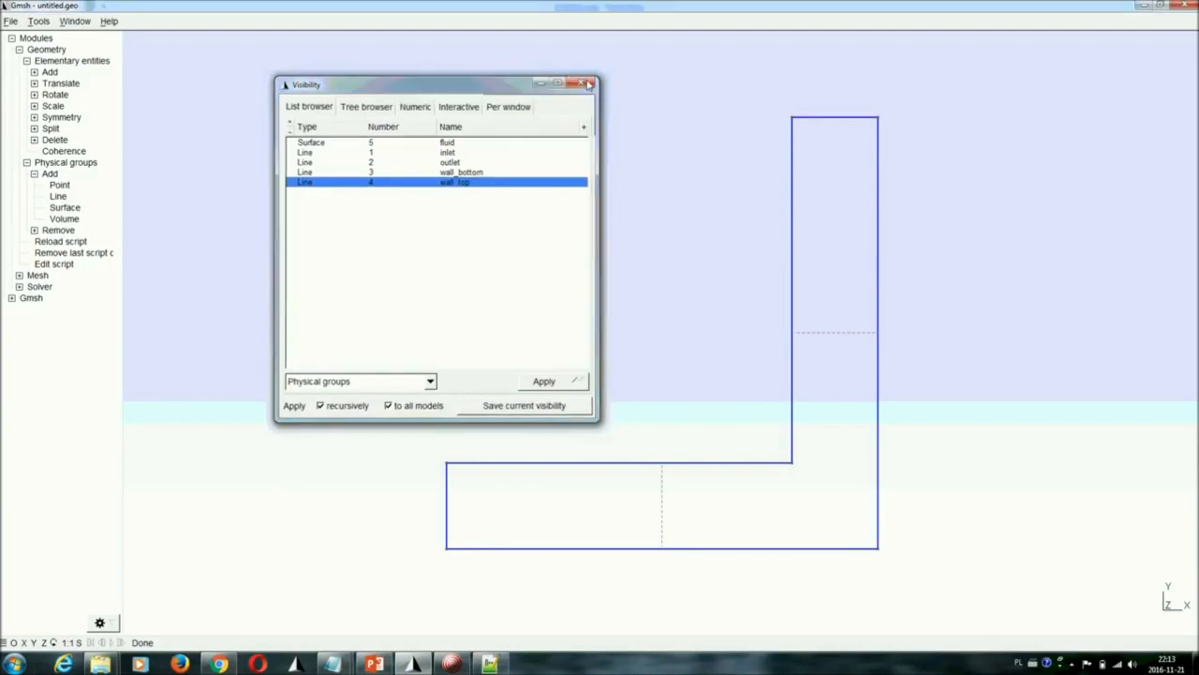
Display line labels in the geometry visibility options and set the label type to Physical tags
{"action": "left_click", "coordinate": [40, 21]}
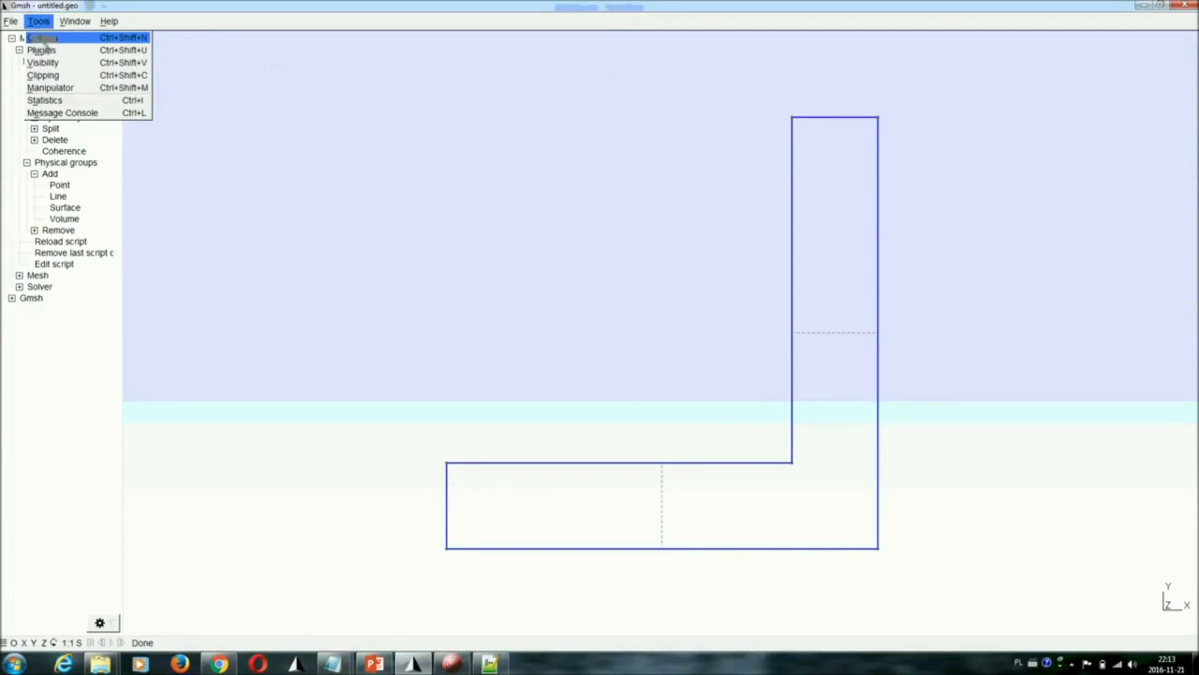
{"action": "left_click", "coordinate": [45, 39]}
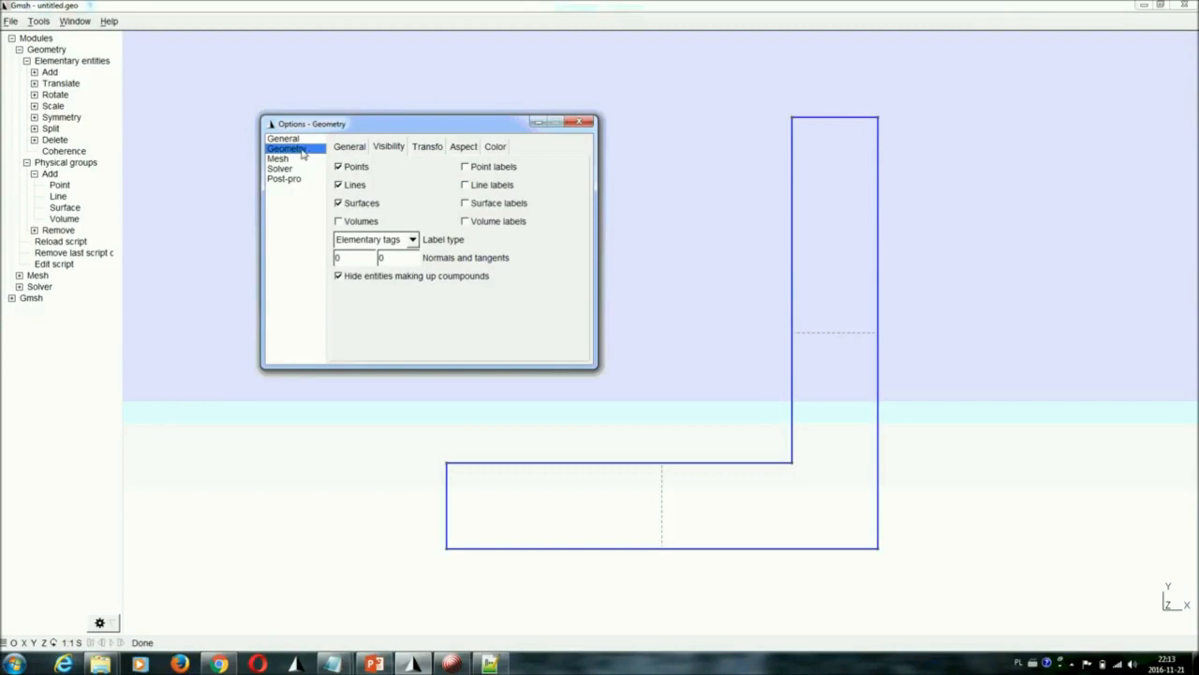
{"action": "left_click", "coordinate": [375, 153]}
{"action": "left_click", "coordinate": [492, 188]}
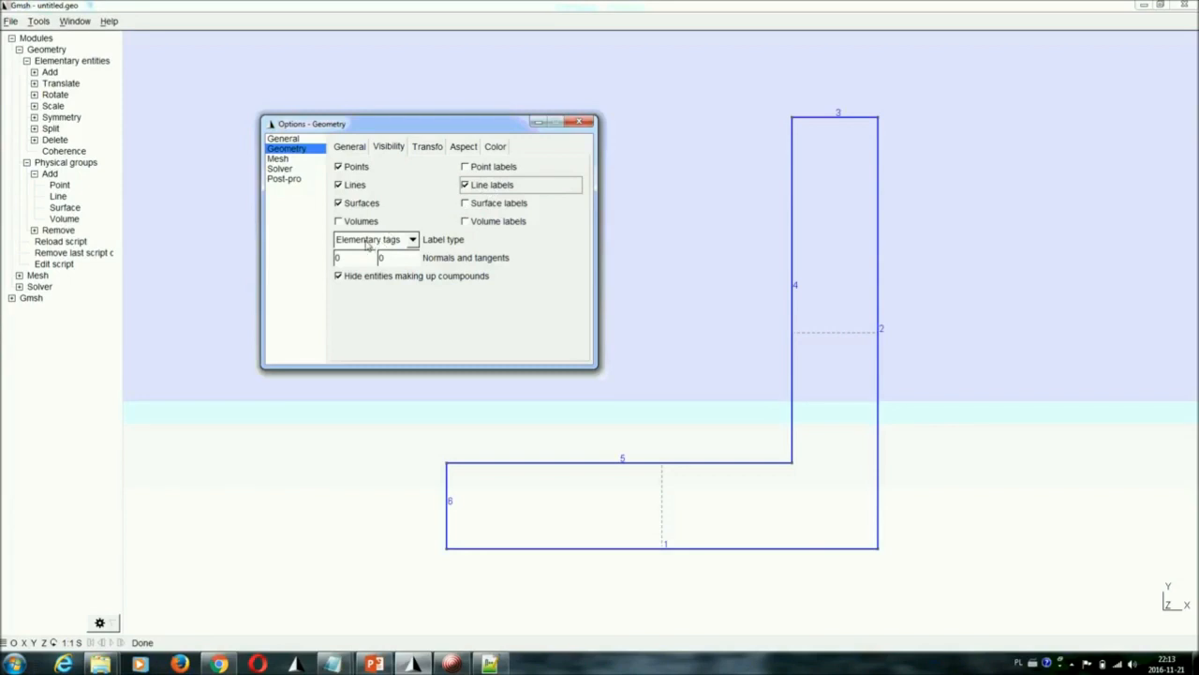
{"action": "left_click", "coordinate": [368, 242]}
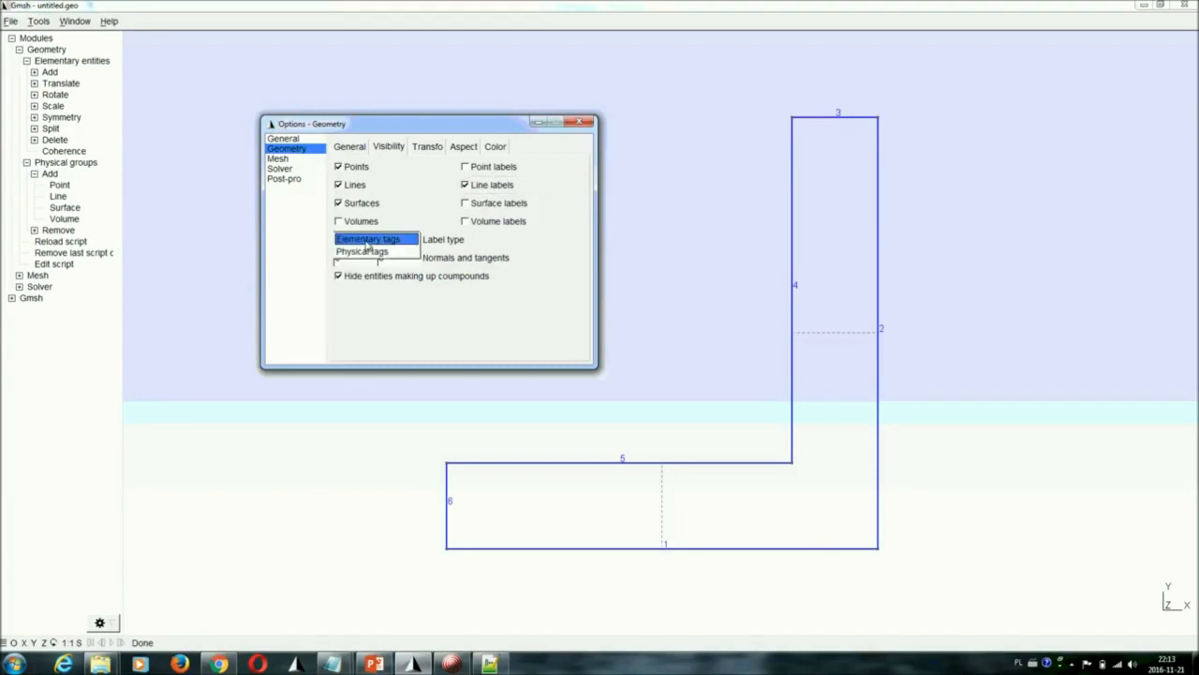
{"action": "left_click", "coordinate": [371, 253]}
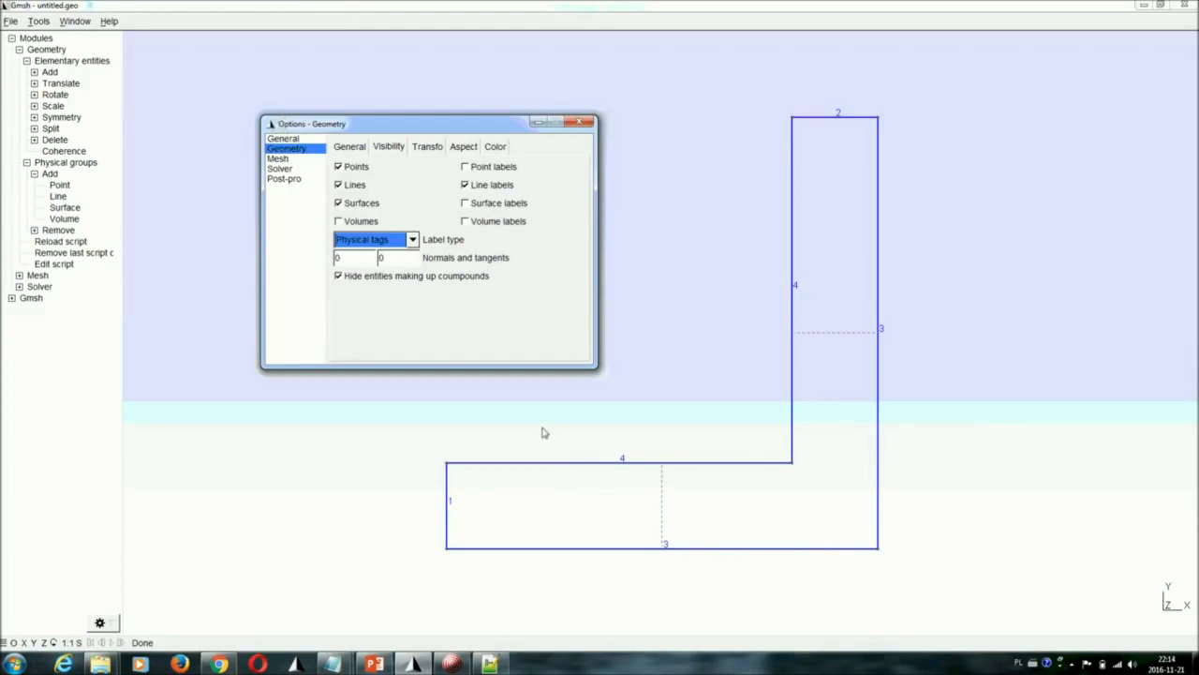
Display point labels as well and set the label type to Elementary tags
{"action": "left_click", "coordinate": [485, 166]}
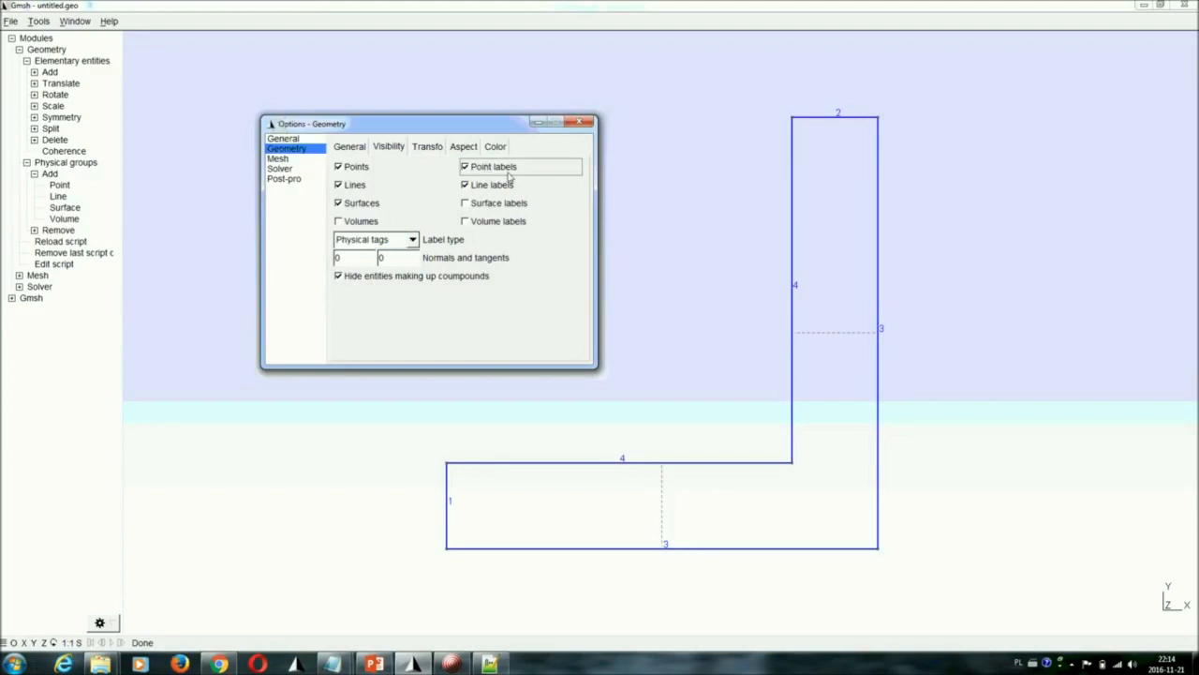
{"action": "left_click", "coordinate": [384, 240]}
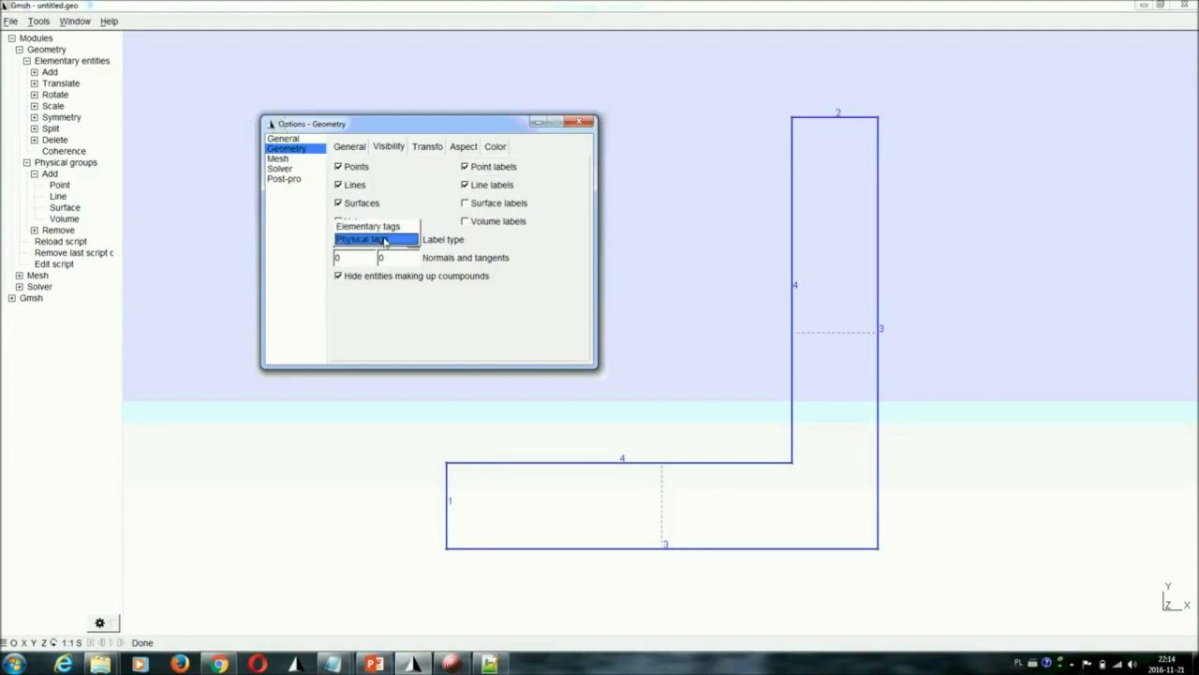
{"action": "left_click", "coordinate": [382, 228]}
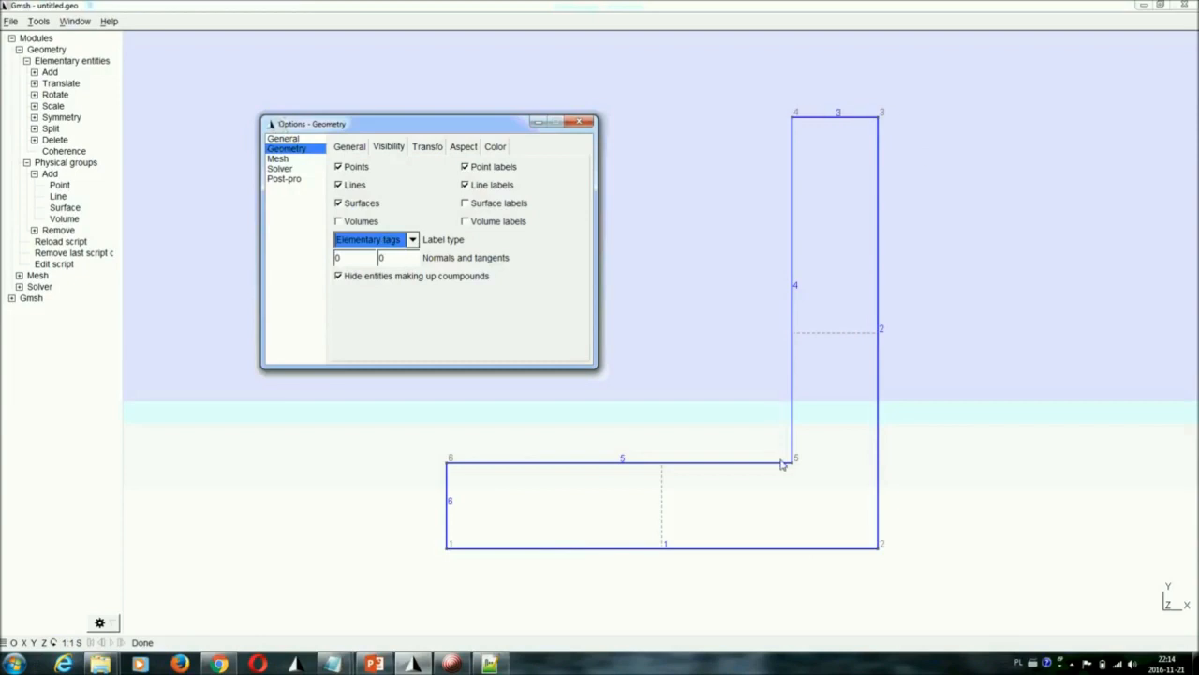
{"action": "mouse_move", "coordinate": [449, 465]}
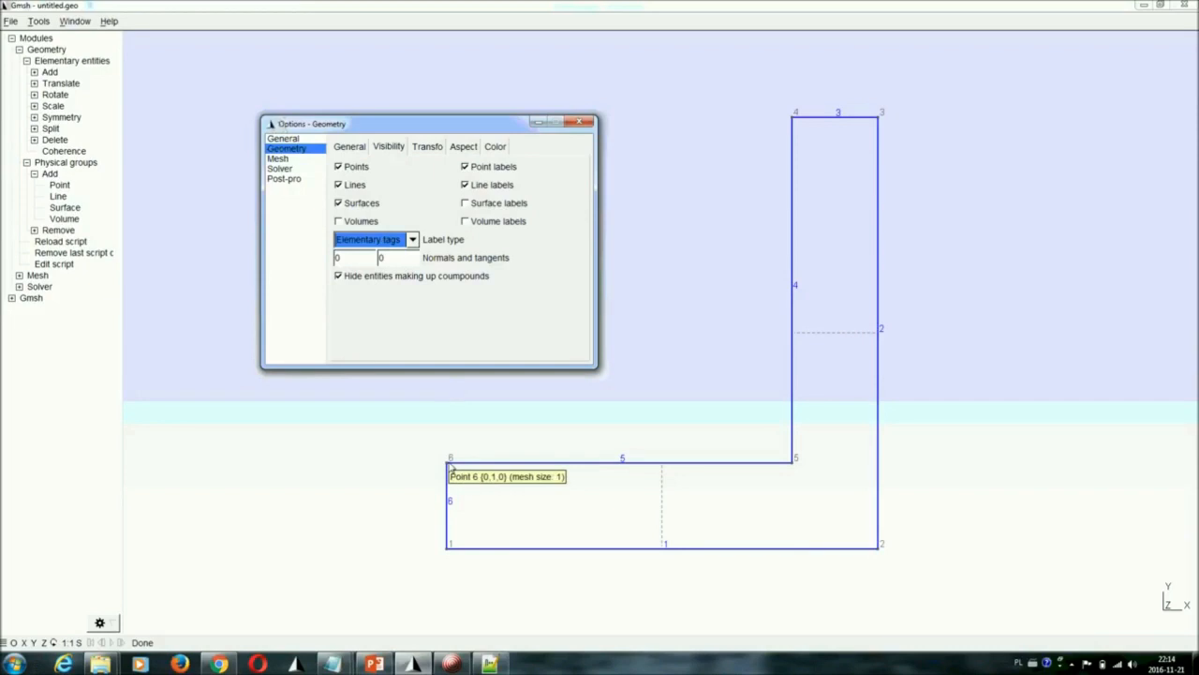
Display surface labels and change the label type back to Physical tags
{"action": "left_click", "coordinate": [506, 204]}
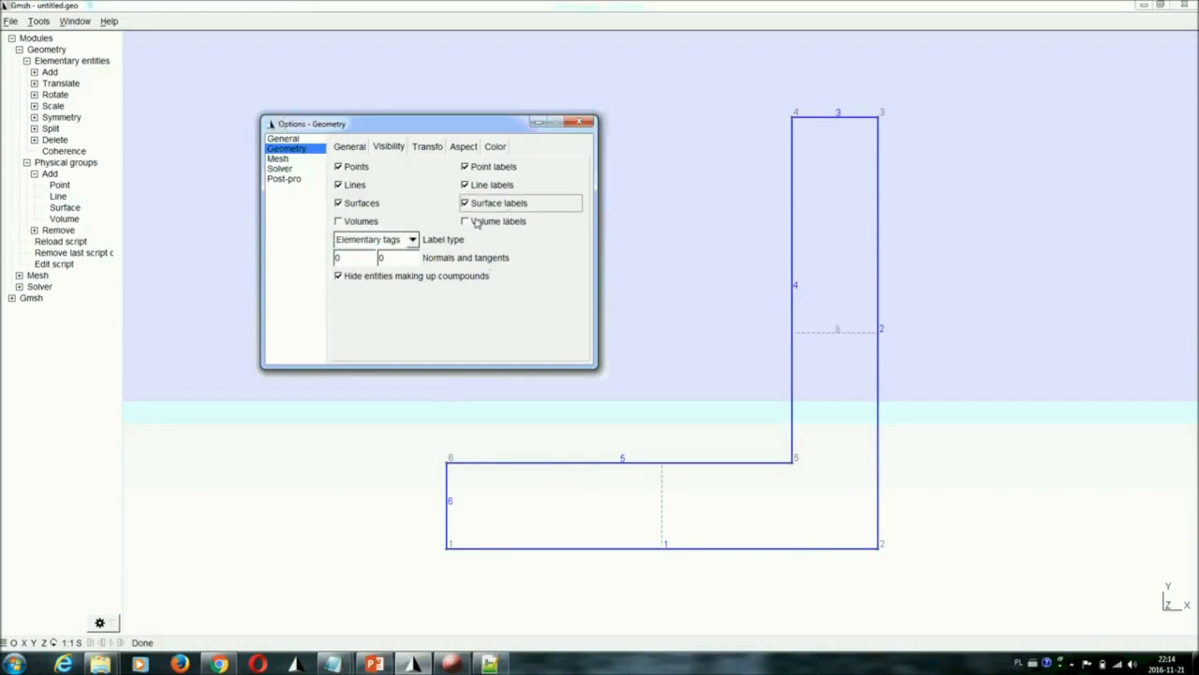
{"action": "left_click", "coordinate": [377, 242]}
{"action": "left_click", "coordinate": [373, 253]}
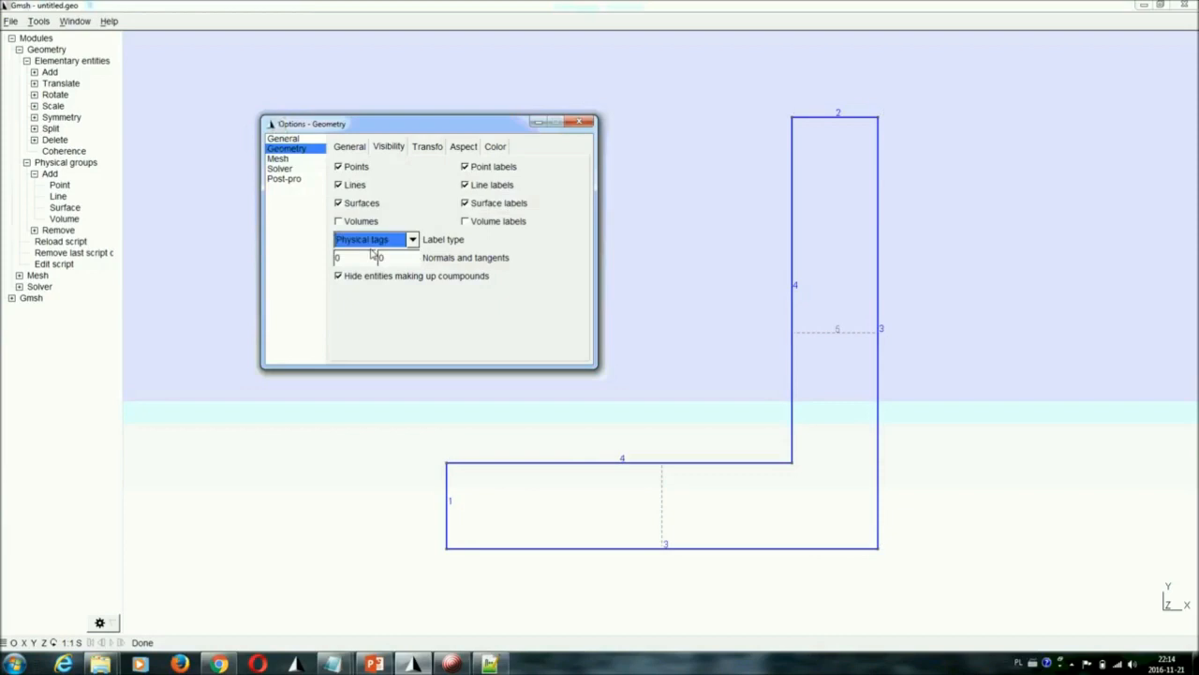
Turn off the surface, line and point labels of the geometry
{"action": "left_click", "coordinate": [483, 206]}
{"action": "left_click", "coordinate": [485, 185]}
{"action": "left_click", "coordinate": [486, 169]}
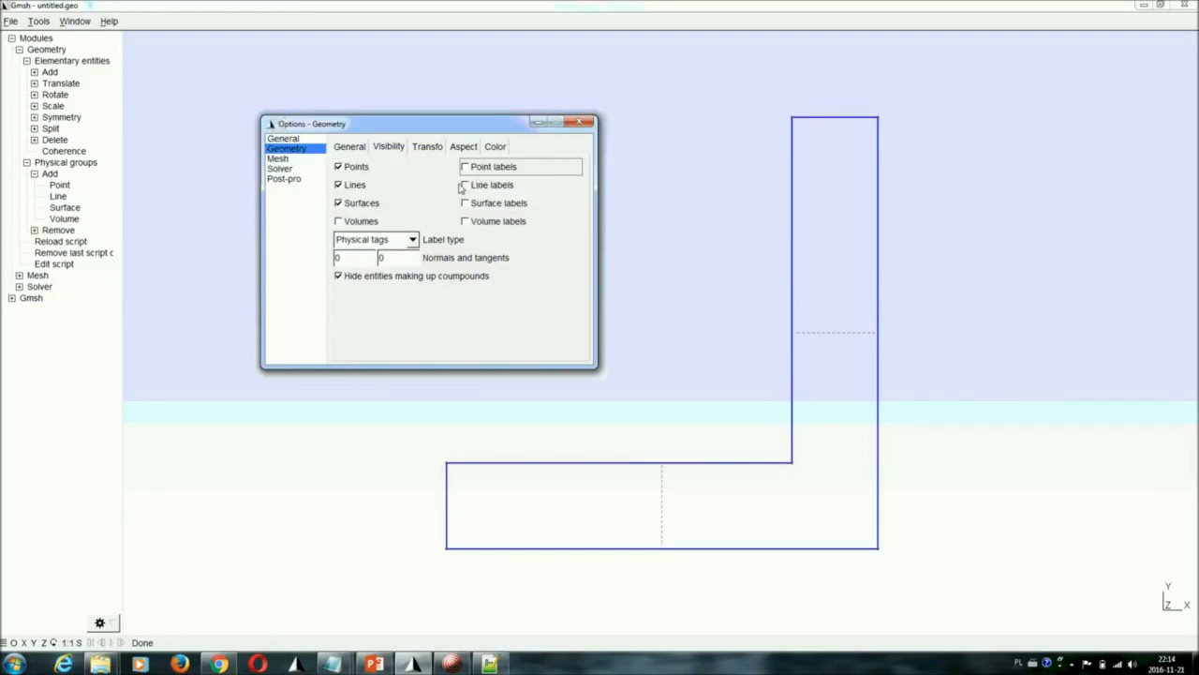
Set the axes mode to Simple axes in the general options and uncover the model's axes by moving the options window
{"action": "left_click", "coordinate": [356, 150]}
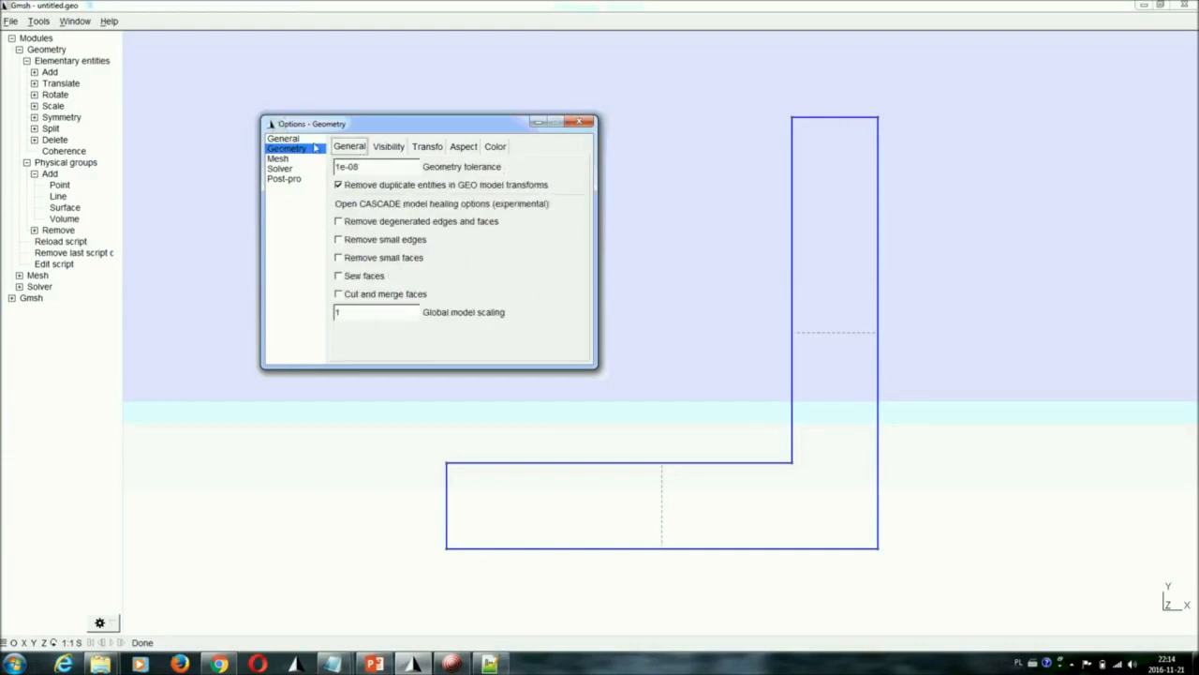
{"action": "left_click", "coordinate": [293, 141]}
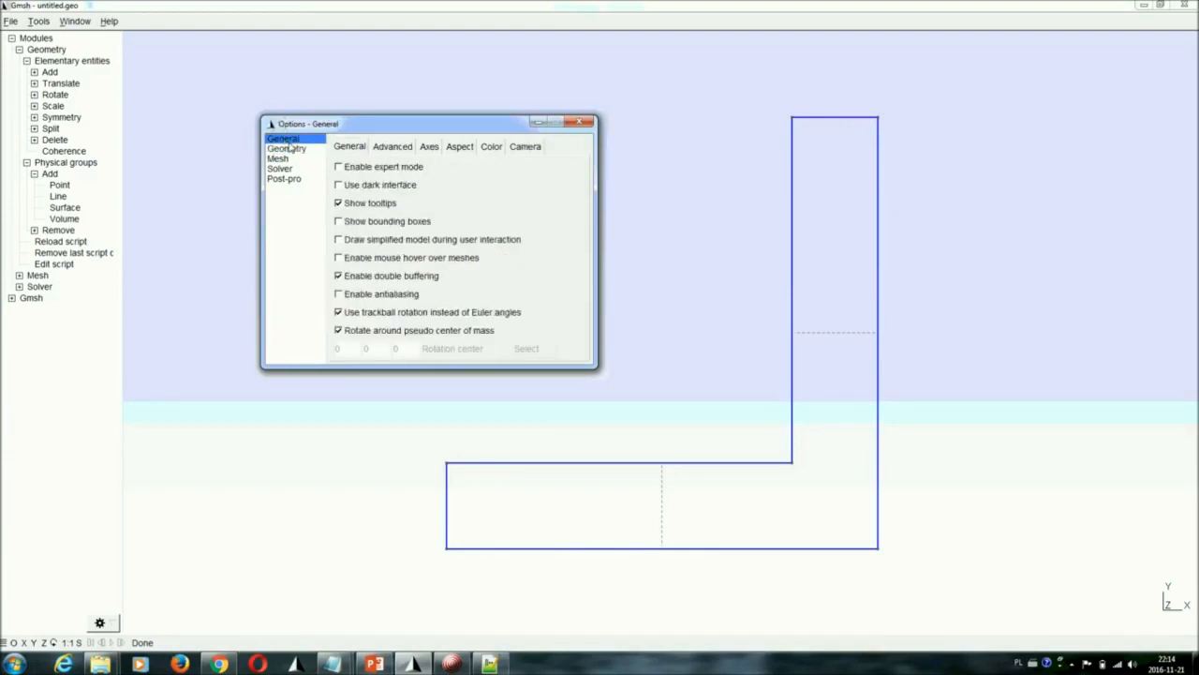
{"action": "left_click", "coordinate": [429, 147]}
{"action": "left_click", "coordinate": [379, 167]}
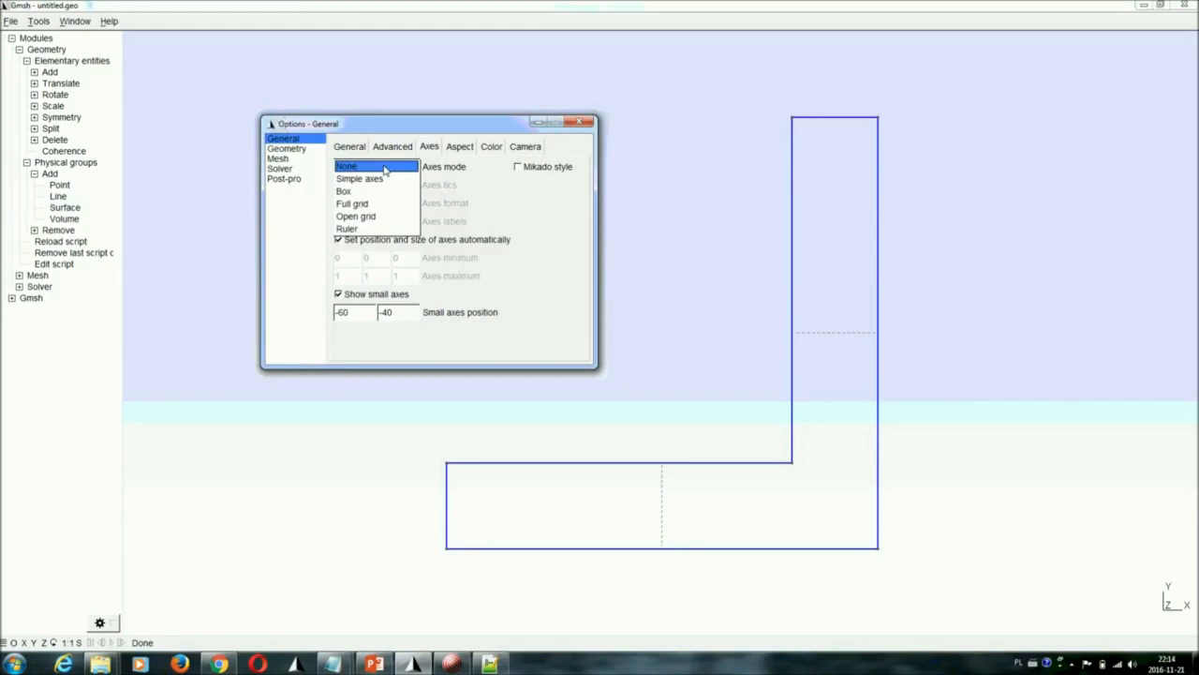
{"action": "left_click", "coordinate": [371, 178]}
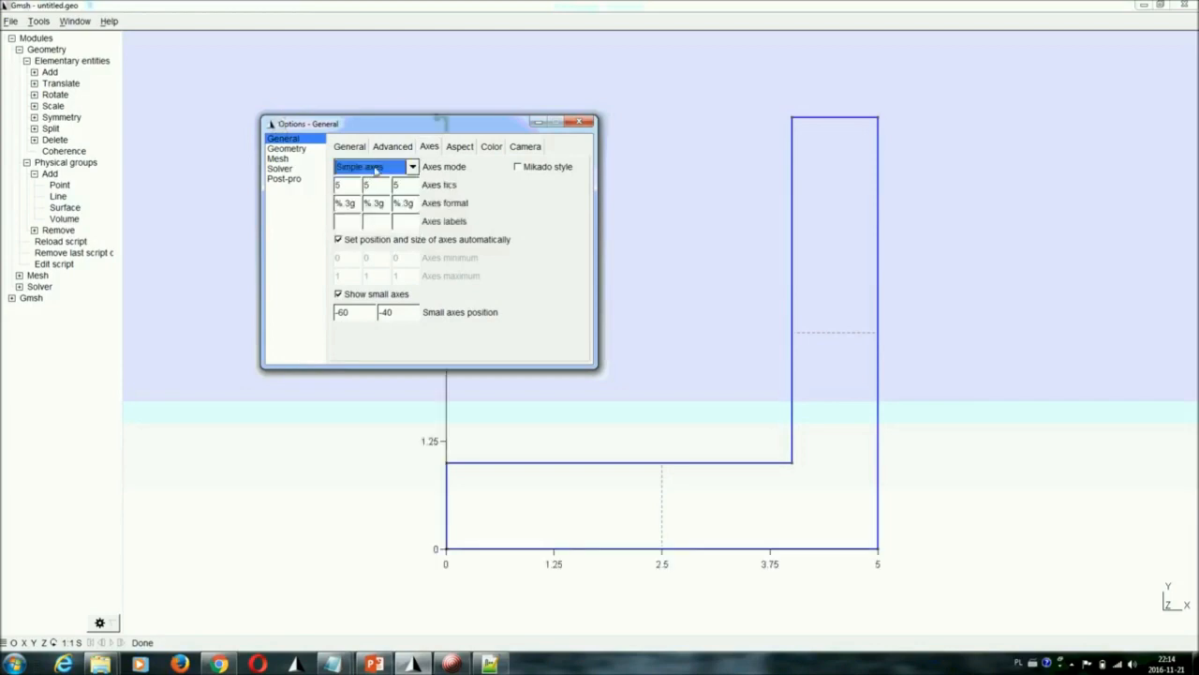
{"action": "left_click_drag", "start_coordinate": [388, 126], "coordinate": [149, 102]}
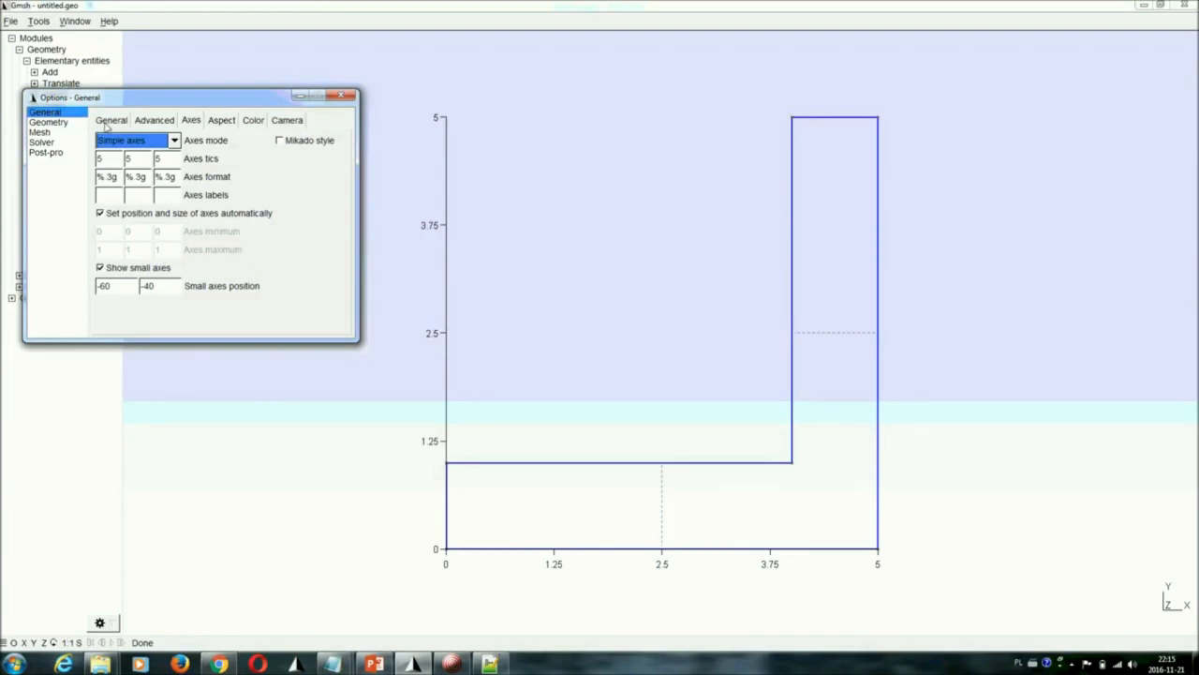
Set the axes mode back to None to hide the coordinate axes
{"action": "left_click", "coordinate": [190, 122]}
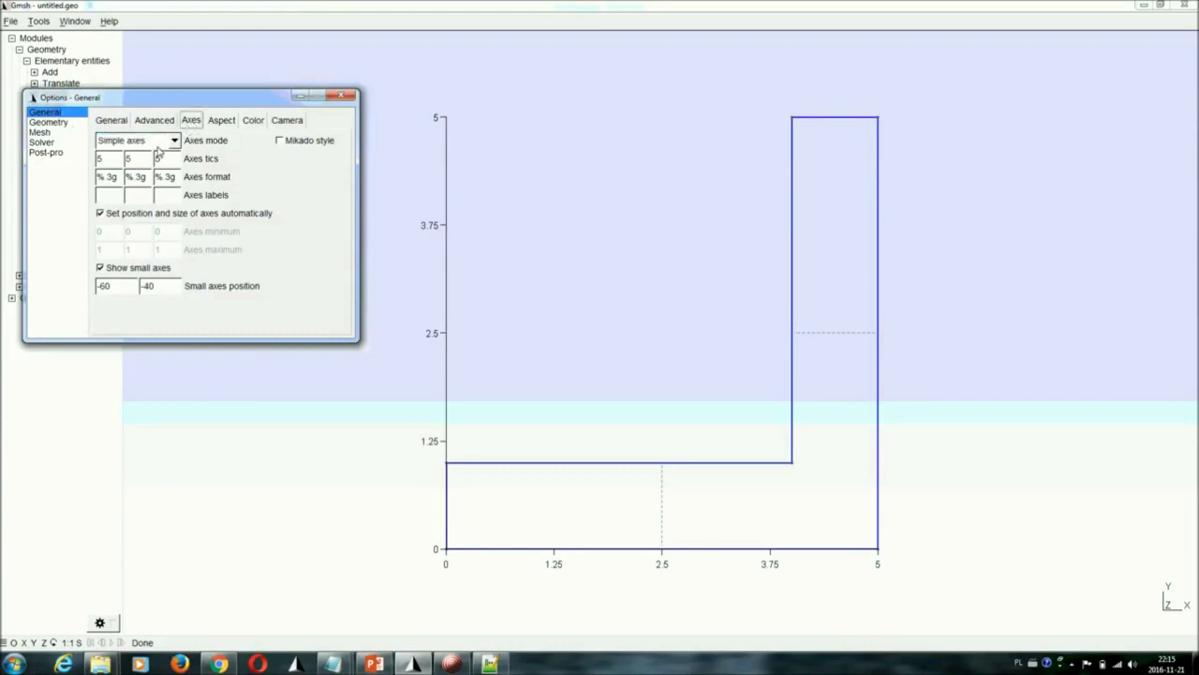
{"action": "left_click", "coordinate": [154, 143]}
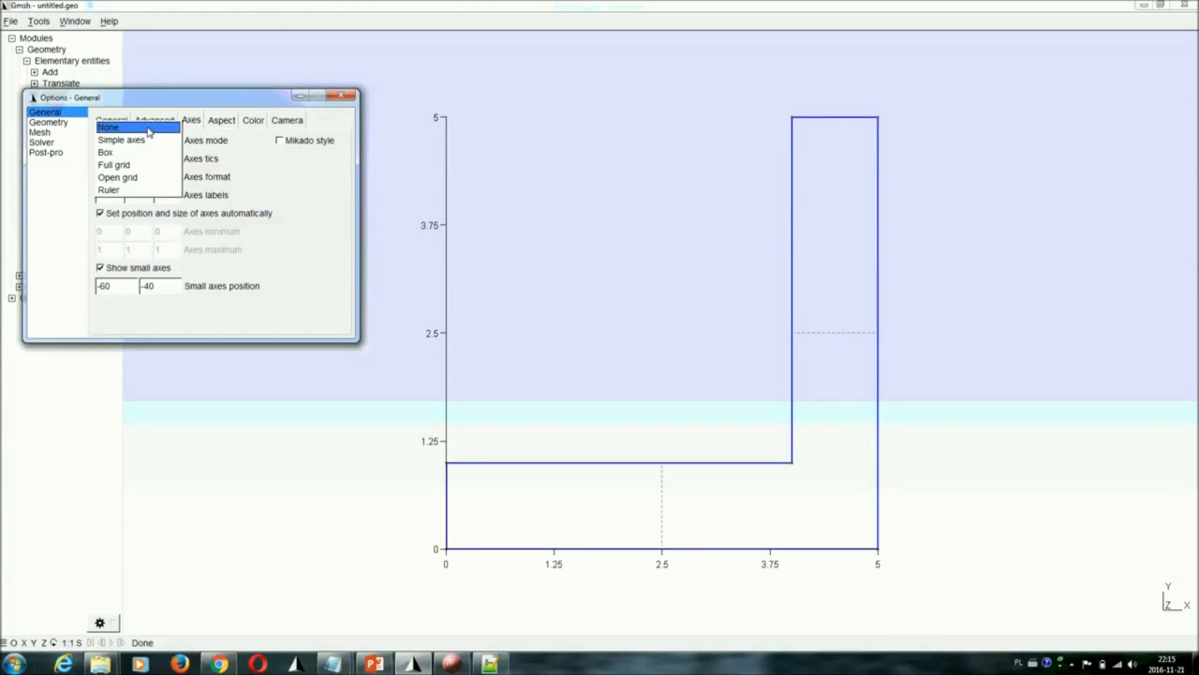
{"action": "left_click", "coordinate": [148, 130]}
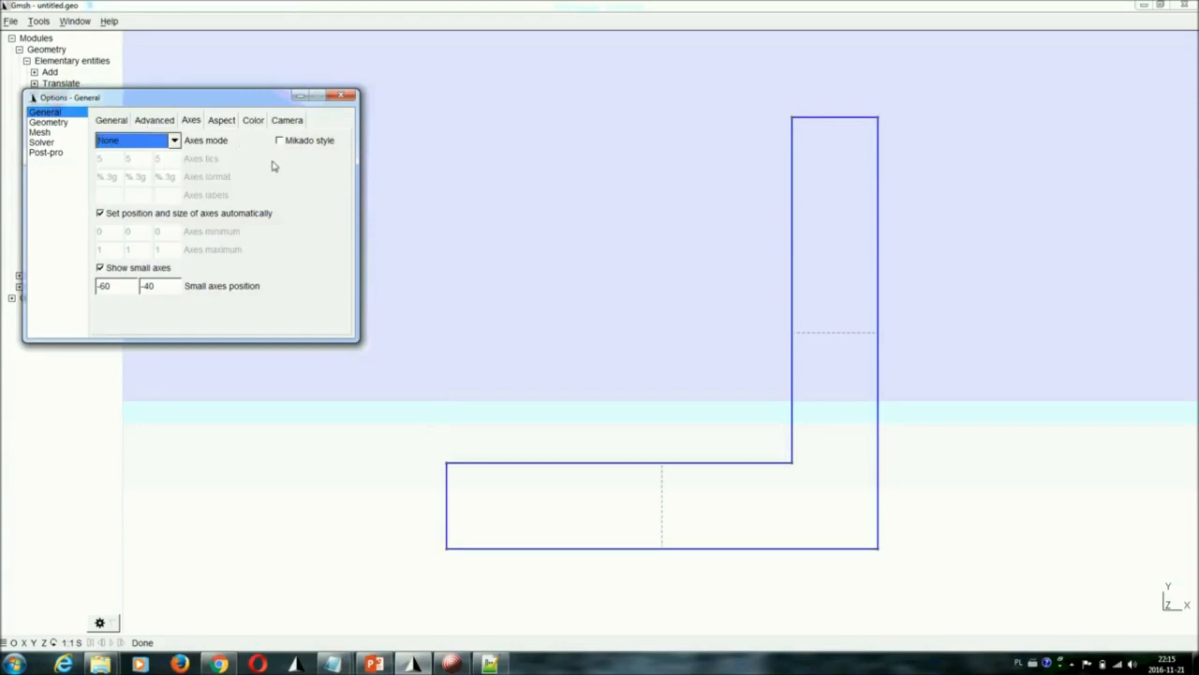
{"action": "left_click_drag", "start_coordinate": [172, 99], "coordinate": [303, 83]}
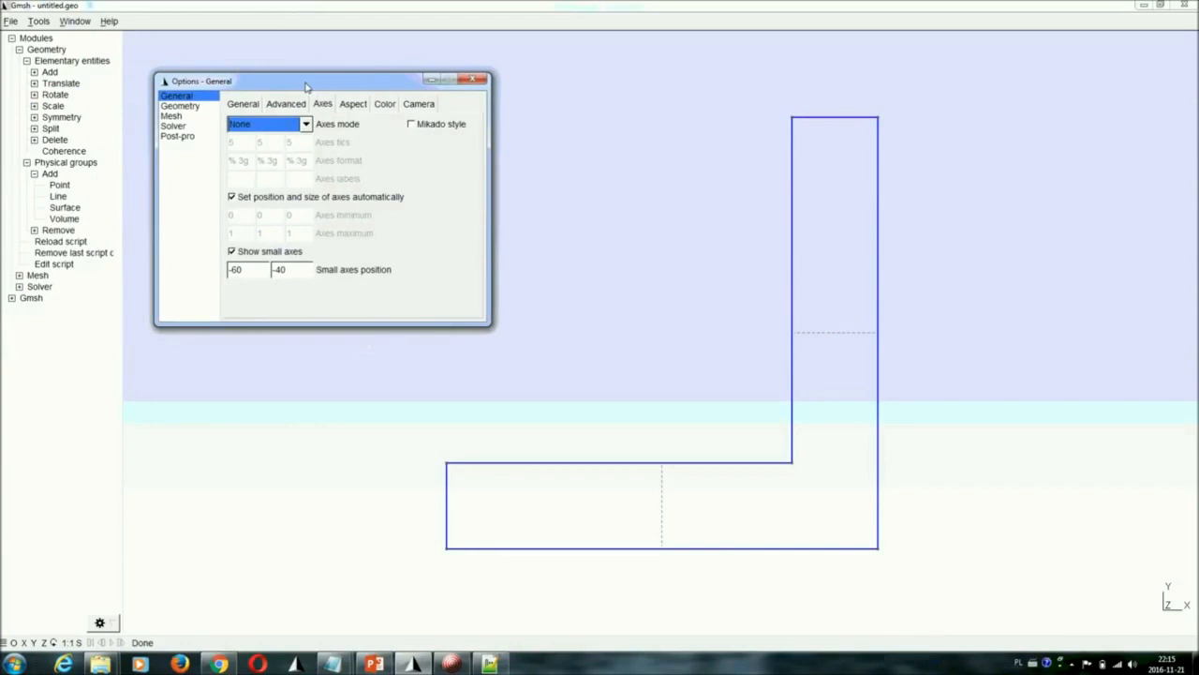
Look through the geometry and mesh options and close the options window
{"action": "left_click", "coordinate": [181, 106]}
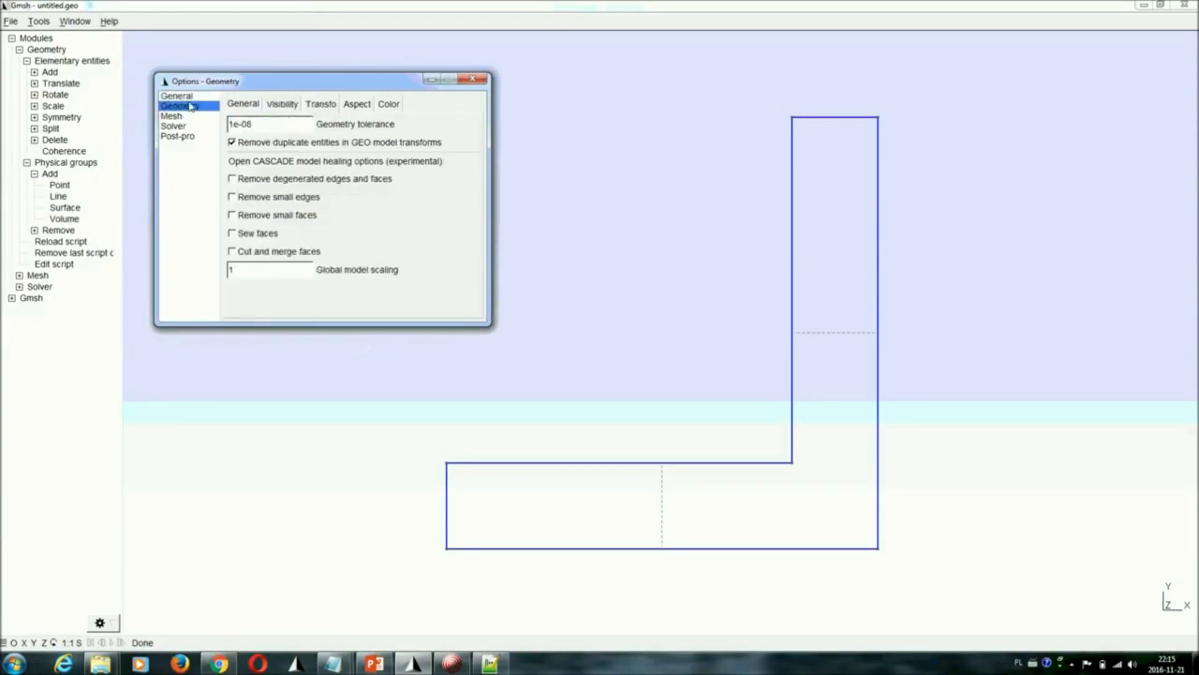
{"action": "left_click", "coordinate": [175, 117]}
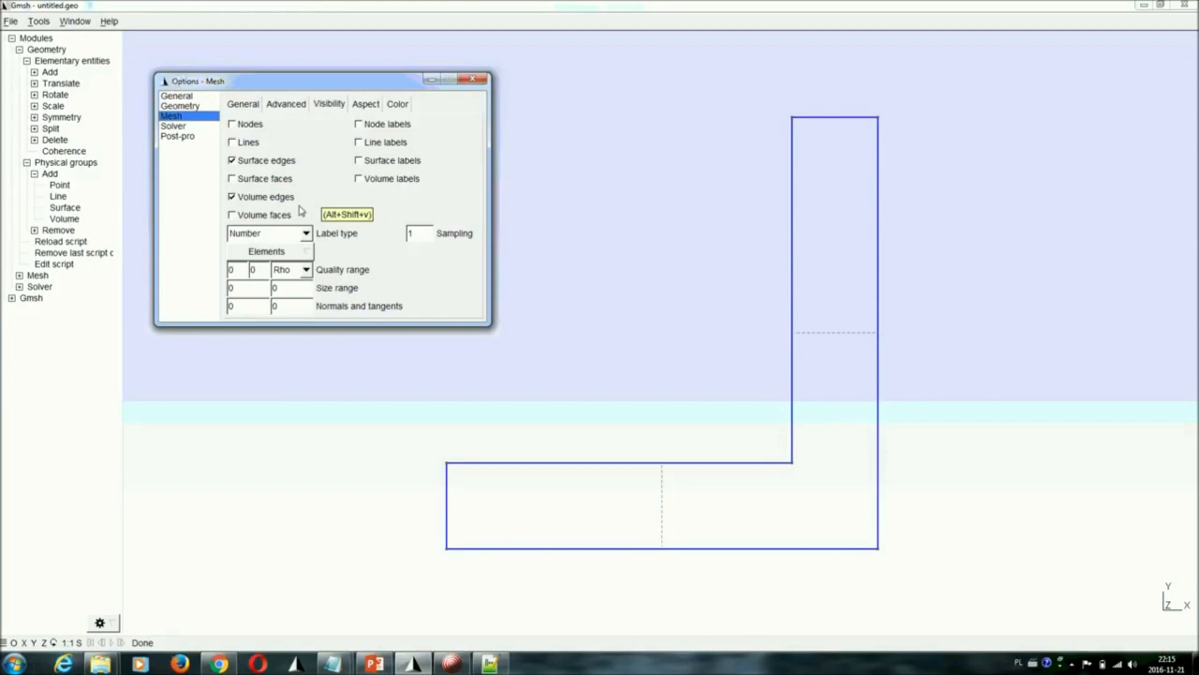
{"action": "left_click", "coordinate": [465, 83]}
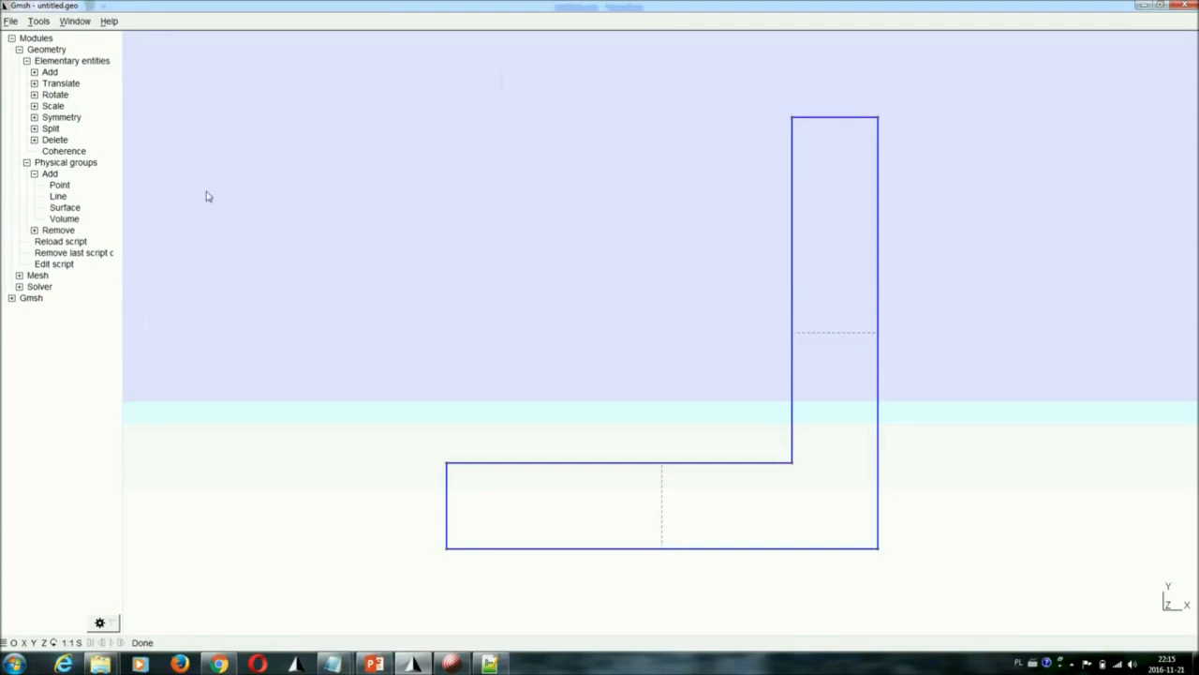
Generate the 1D mesh and the 2D mesh of the L-shaped channel with the Mesh module
{"action": "left_click", "coordinate": [26, 163]}
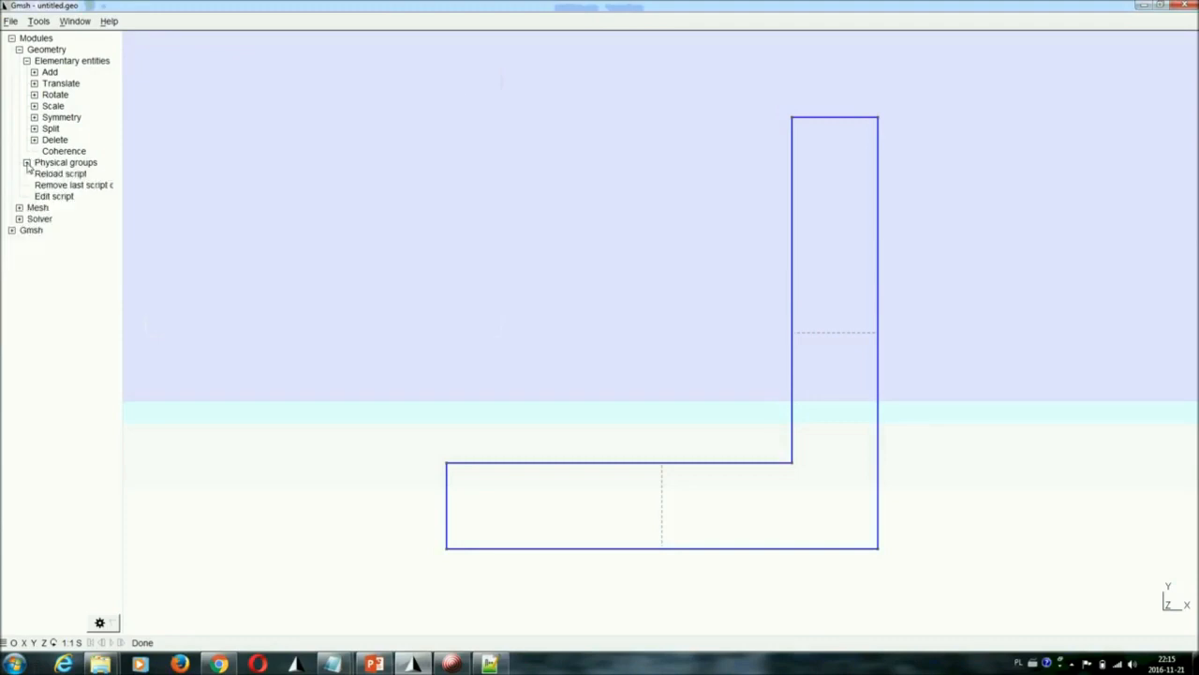
{"action": "left_click", "coordinate": [26, 60]}
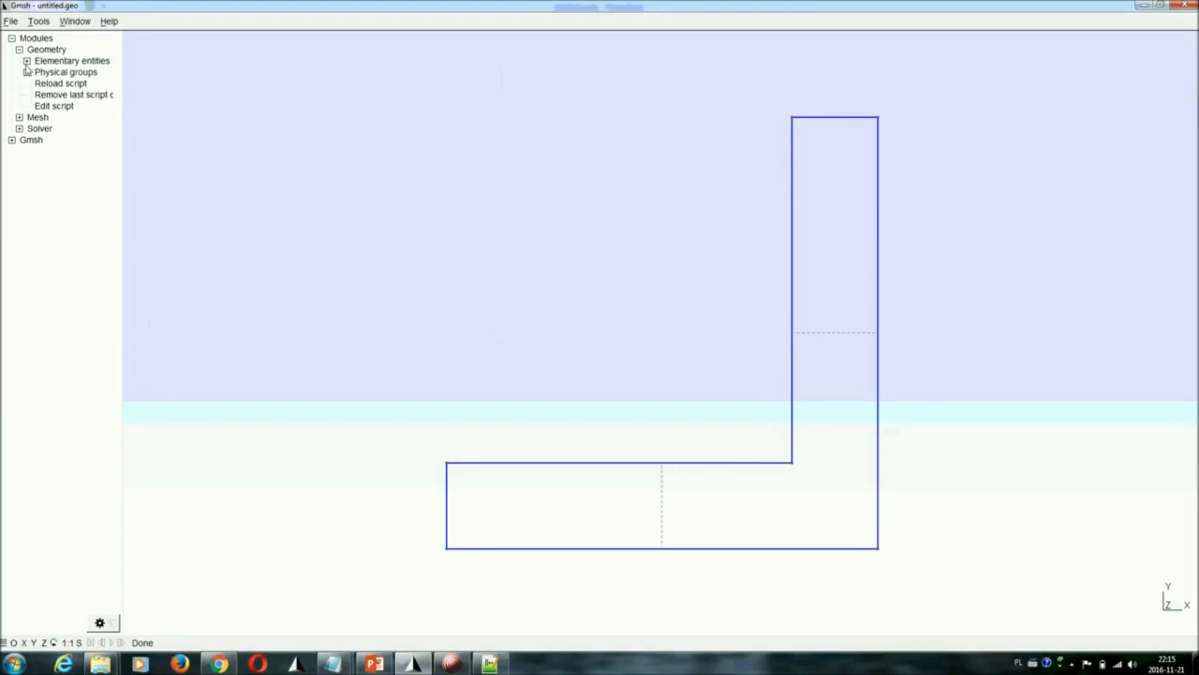
{"action": "left_click", "coordinate": [19, 50]}
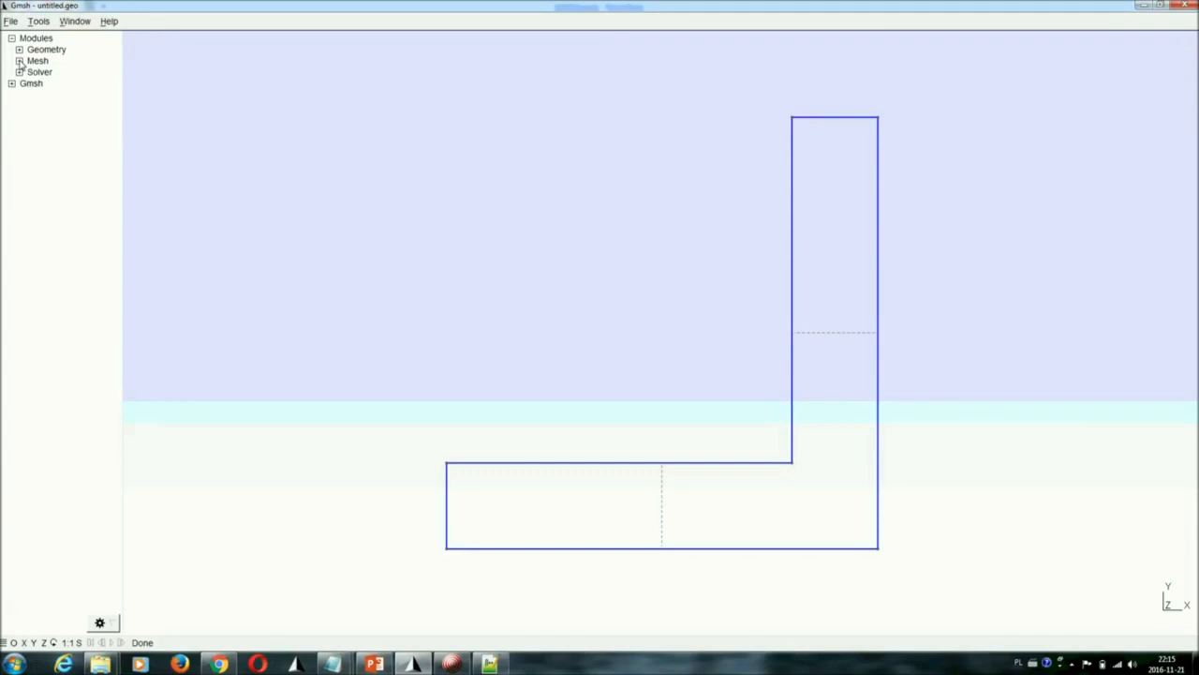
{"action": "left_click", "coordinate": [19, 61]}
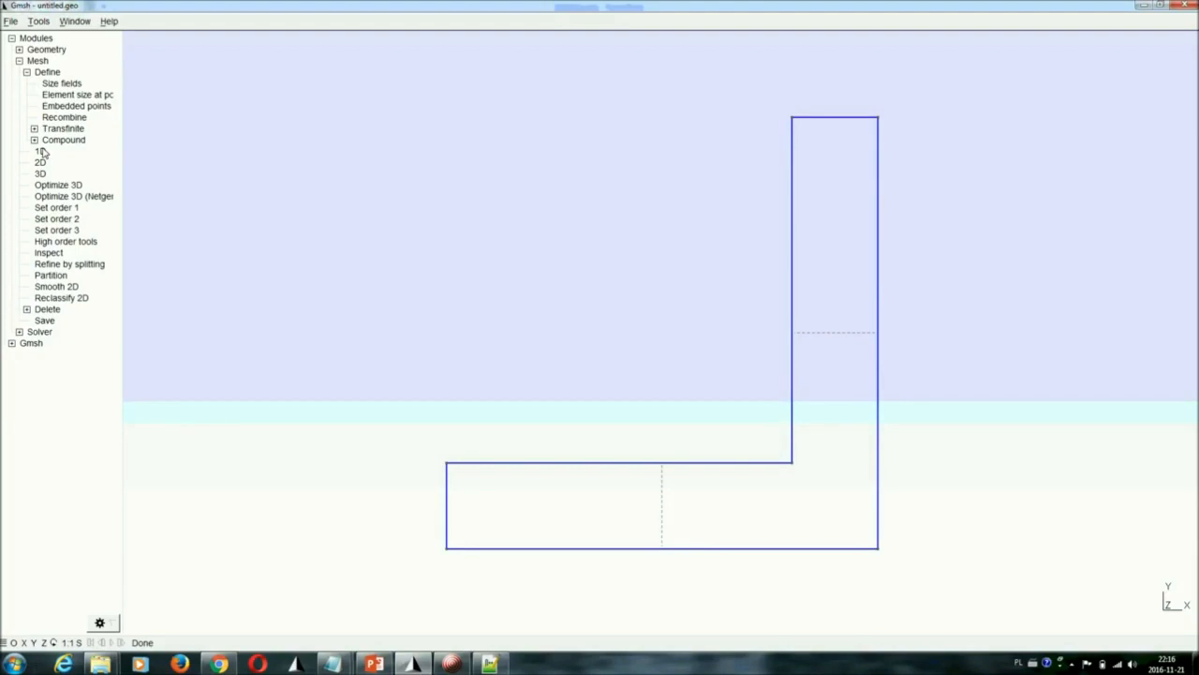
{"action": "left_click", "coordinate": [26, 73]}
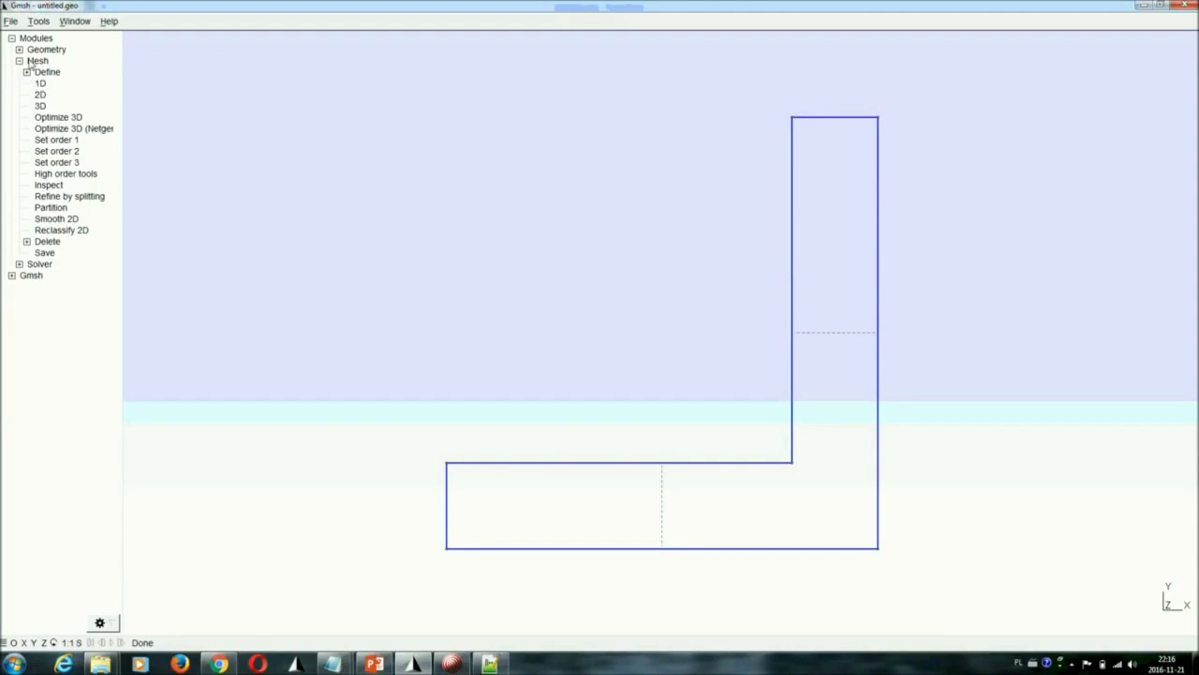
{"action": "left_click", "coordinate": [41, 84]}
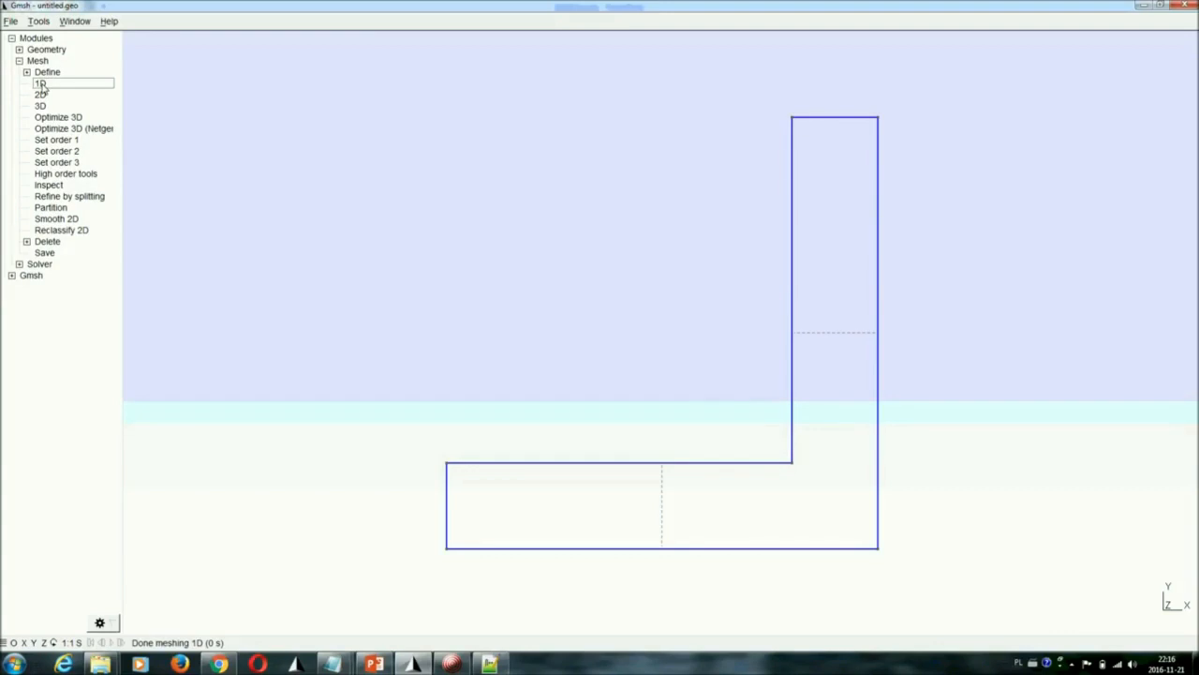
{"action": "left_click", "coordinate": [42, 96]}
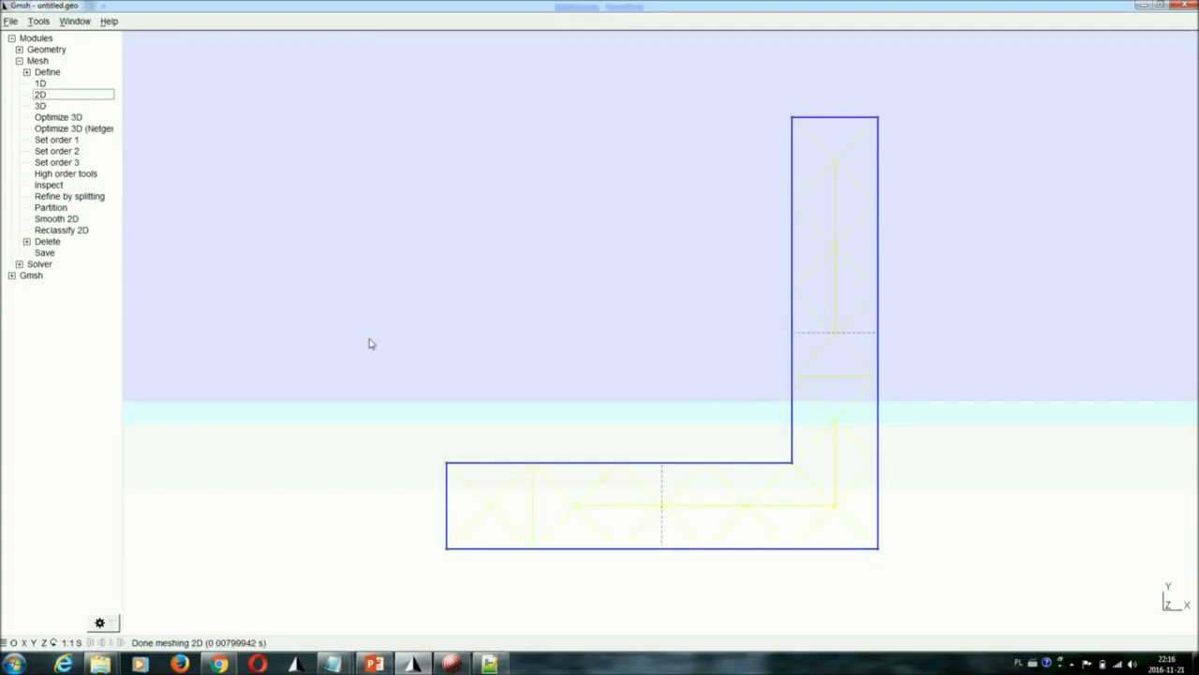
{"action": "left_click_drag", "start_coordinate": [634, 366], "coordinate": [532, 369]}
{"action": "left_click_drag", "start_coordinate": [721, 343], "coordinate": [683, 396]}
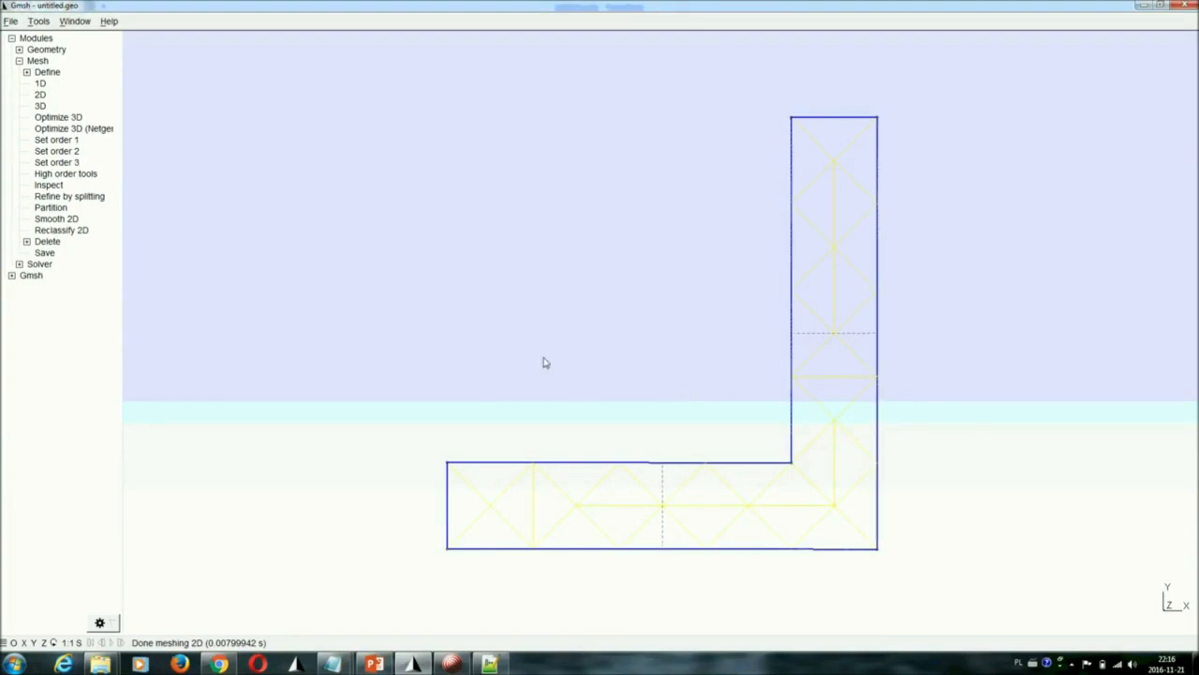
Display the surface faces of the mesh through the mesh visibility options
{"action": "left_click", "coordinate": [42, 23]}
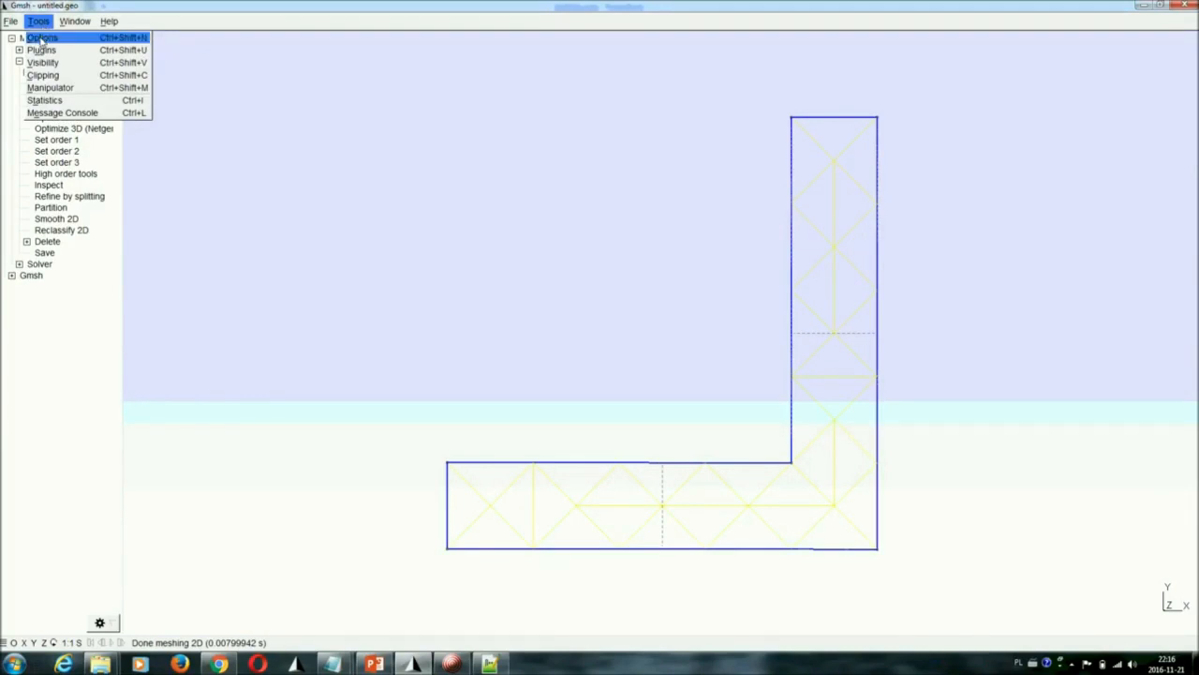
{"action": "left_click", "coordinate": [44, 36]}
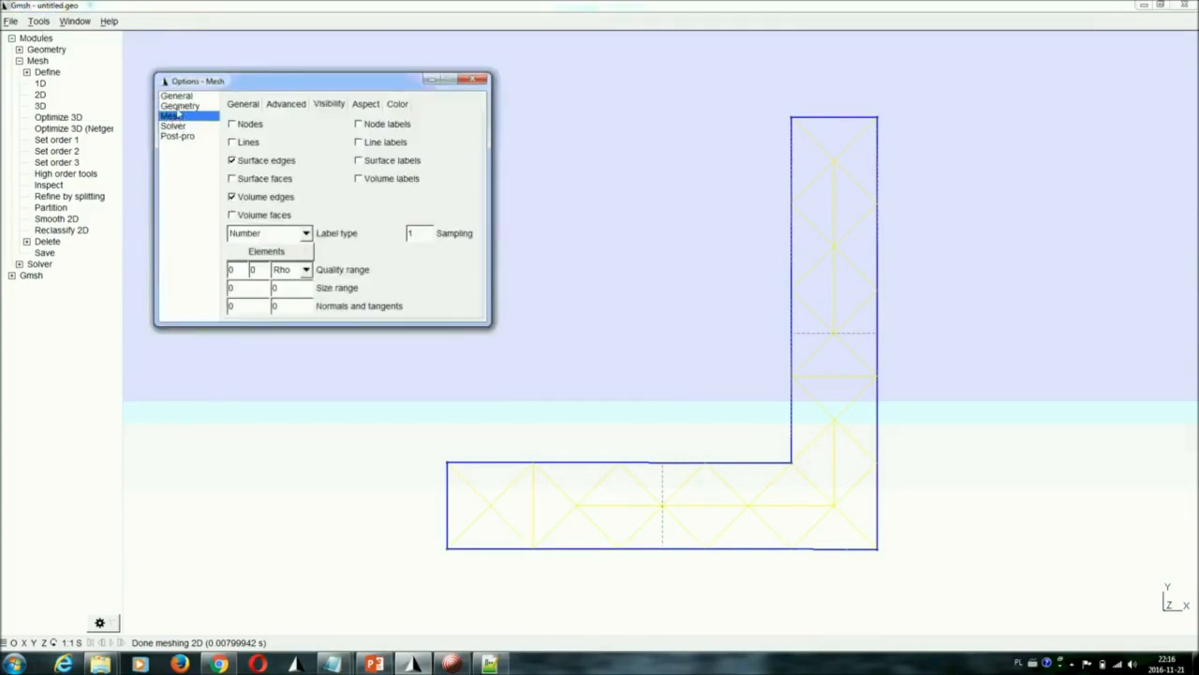
{"action": "left_click", "coordinate": [266, 180]}
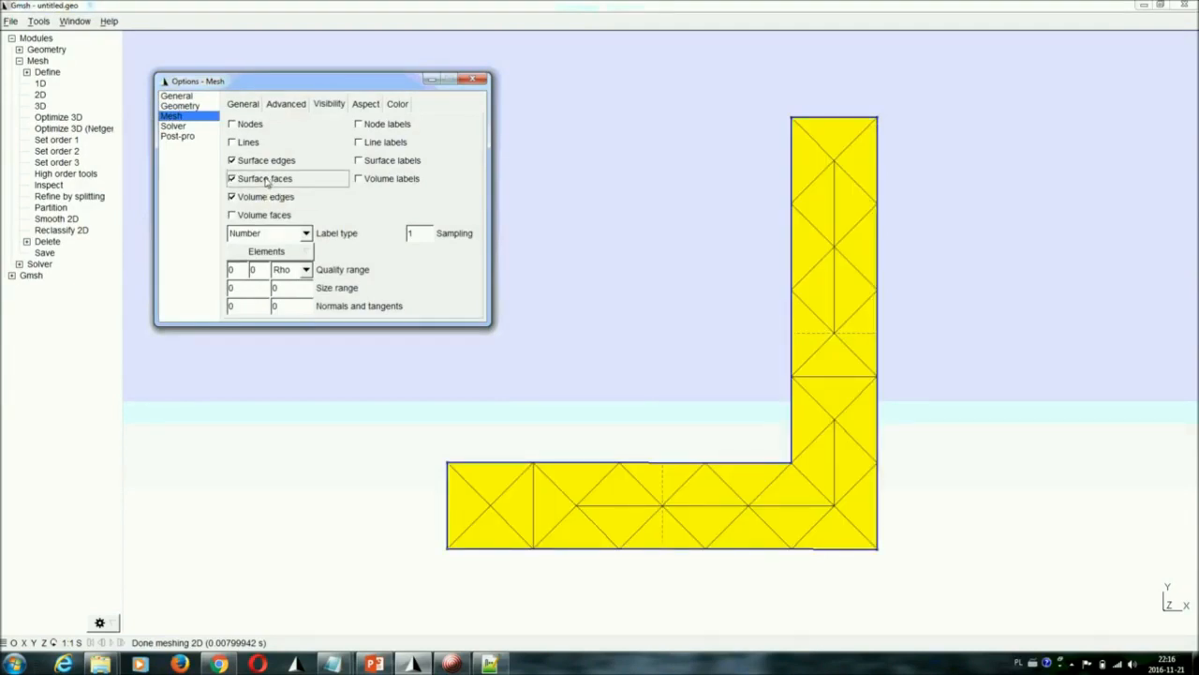
{"action": "left_click_drag", "start_coordinate": [323, 84], "coordinate": [420, 92]}
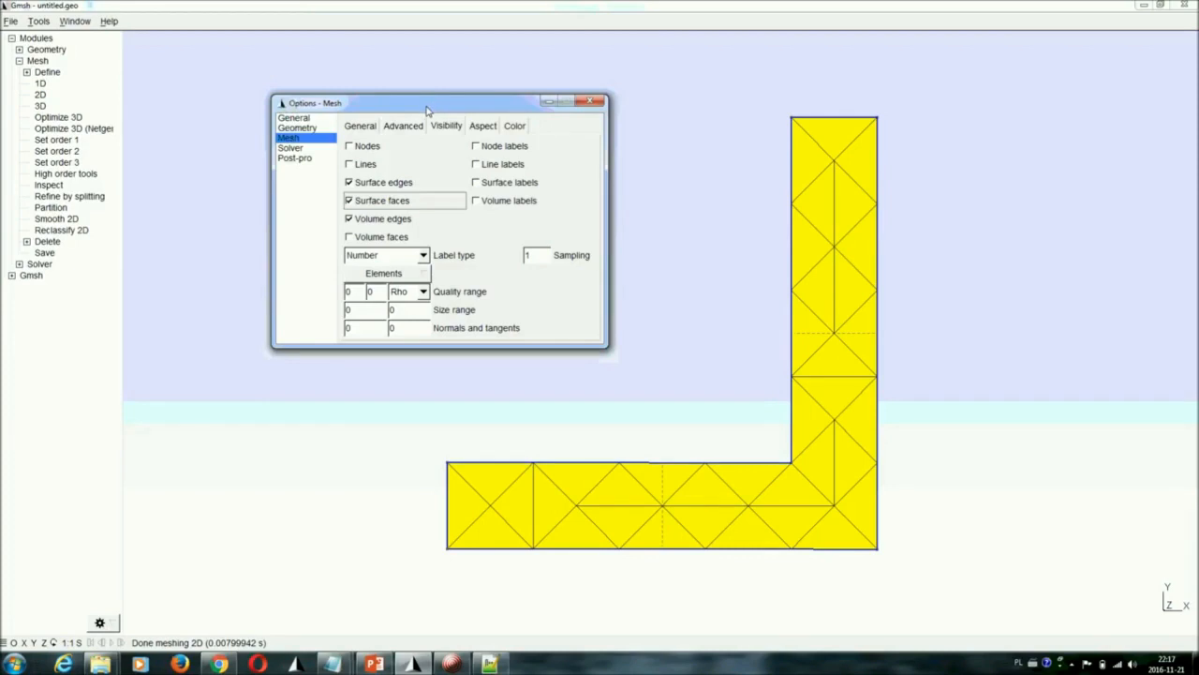
Set the mesh element size factor to 0.54 and regenerate the 1D and 2D meshes
{"action": "left_click", "coordinate": [361, 128]}
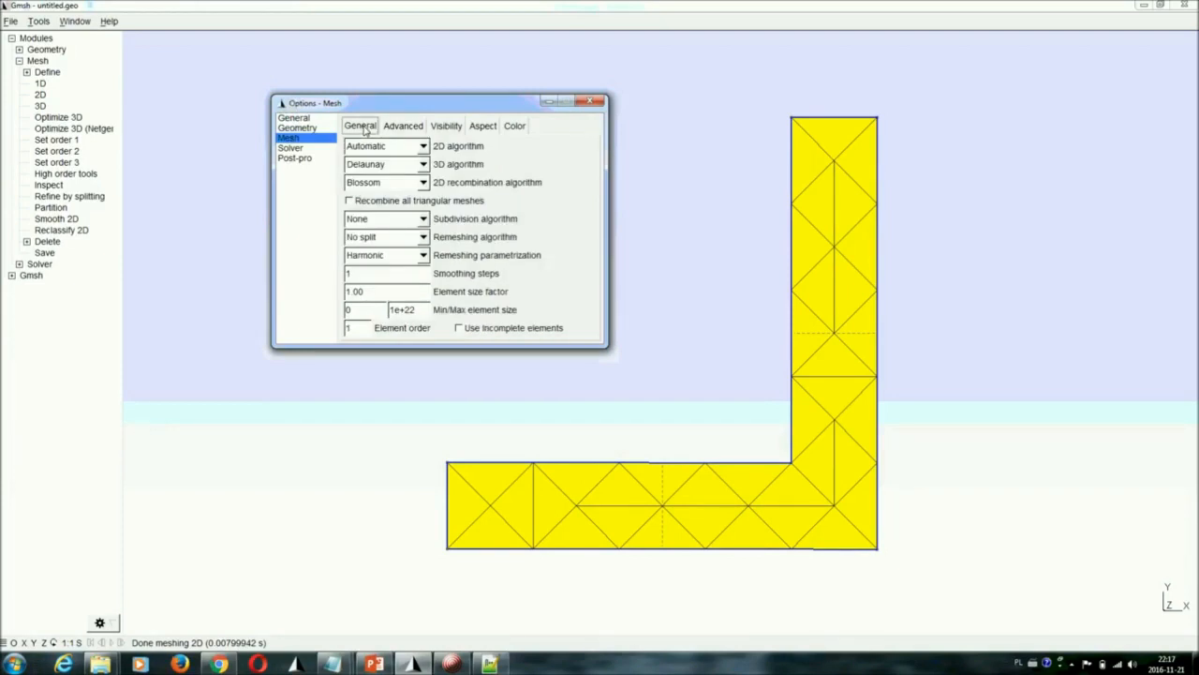
{"action": "left_click_drag", "start_coordinate": [397, 295], "coordinate": [369, 297]}
{"action": "left_click", "coordinate": [41, 84]}
{"action": "left_click", "coordinate": [41, 94]}
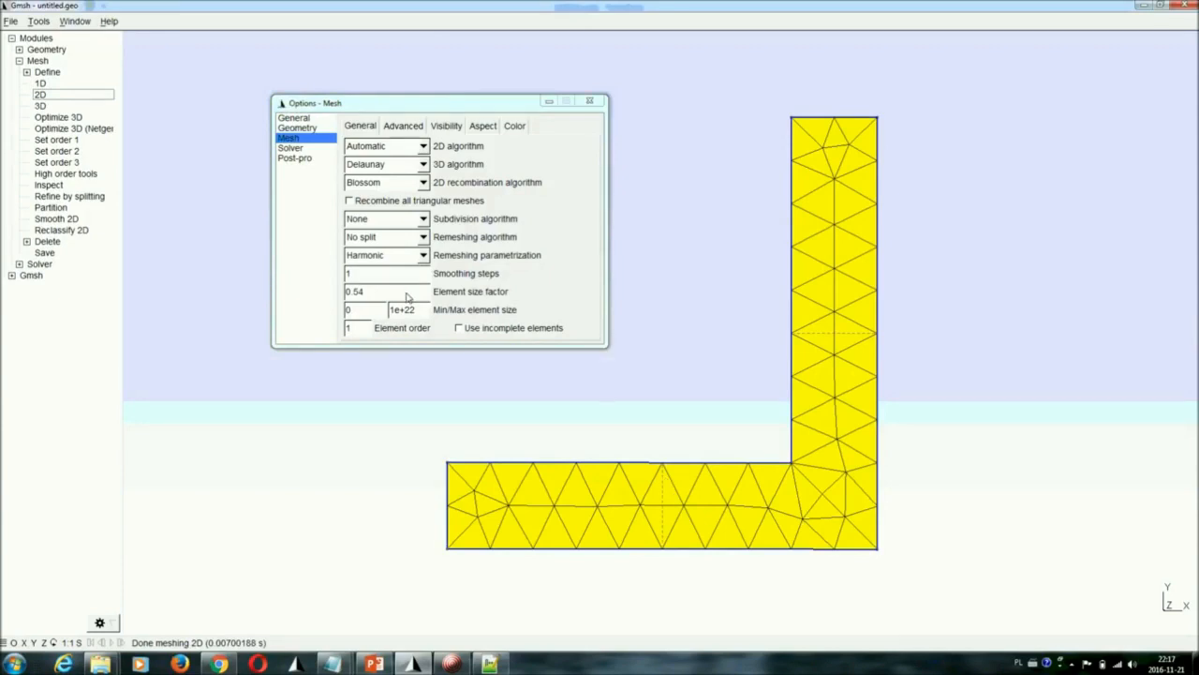
Reduce the element size factor to 0.16 and remesh the channel in 1D and 2D
{"action": "left_click_drag", "start_coordinate": [407, 296], "coordinate": [379, 301]}
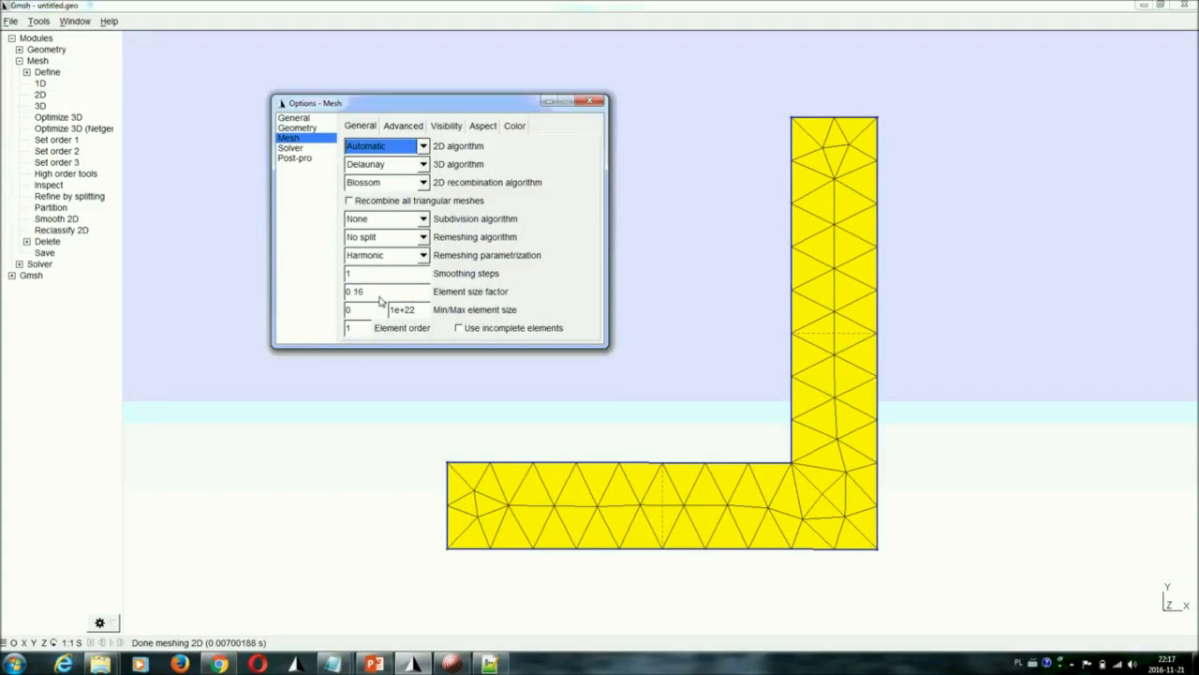
{"action": "left_click", "coordinate": [40, 84]}
{"action": "left_click", "coordinate": [41, 85]}
{"action": "left_click", "coordinate": [41, 95]}
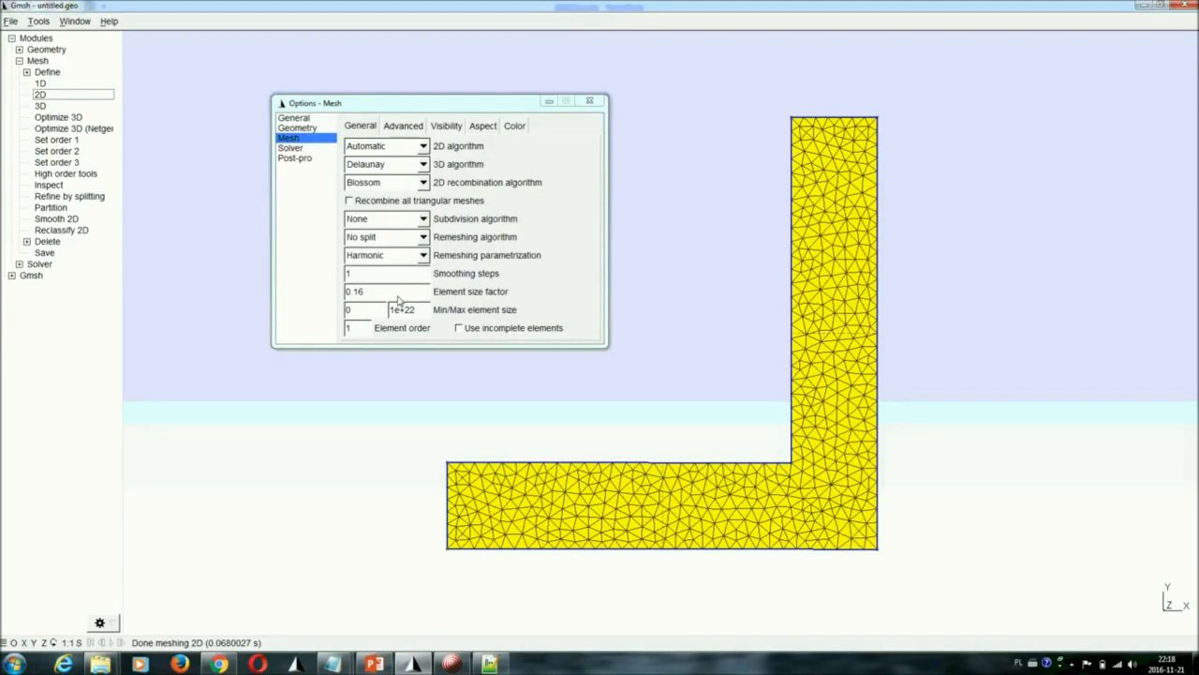
Open the settings for adding a geometry point, examine the prescribed mesh element size at point, and close them
{"action": "left_click", "coordinate": [19, 60]}
{"action": "left_click", "coordinate": [19, 49]}
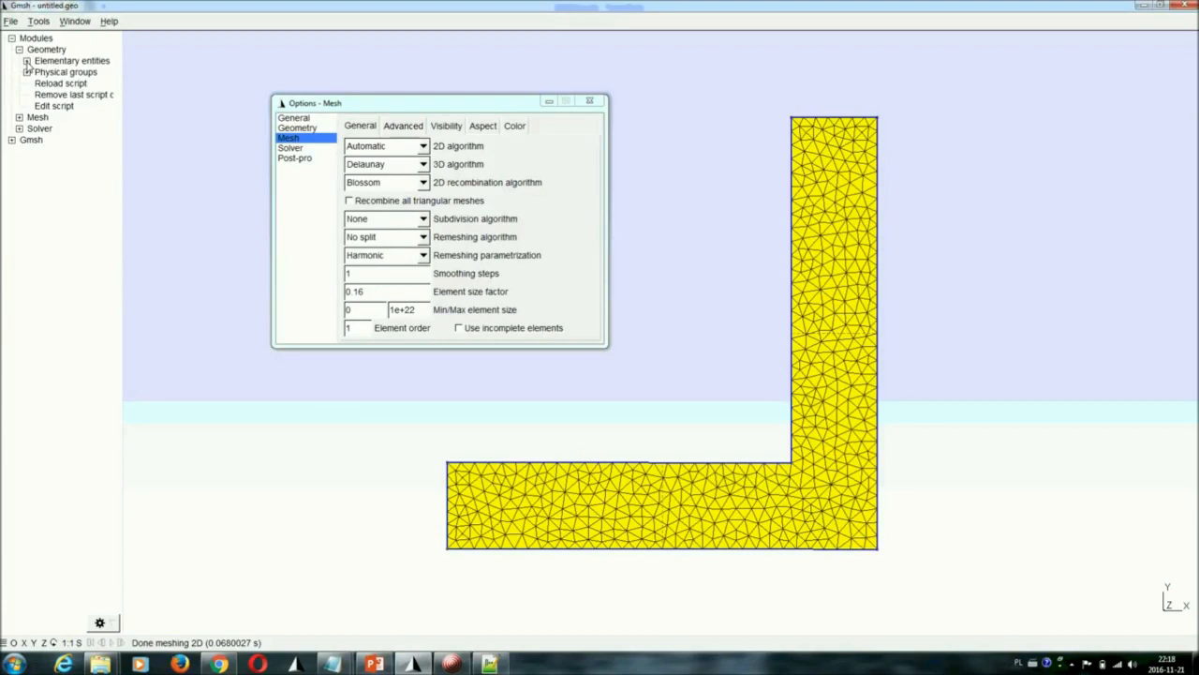
{"action": "left_click", "coordinate": [26, 61]}
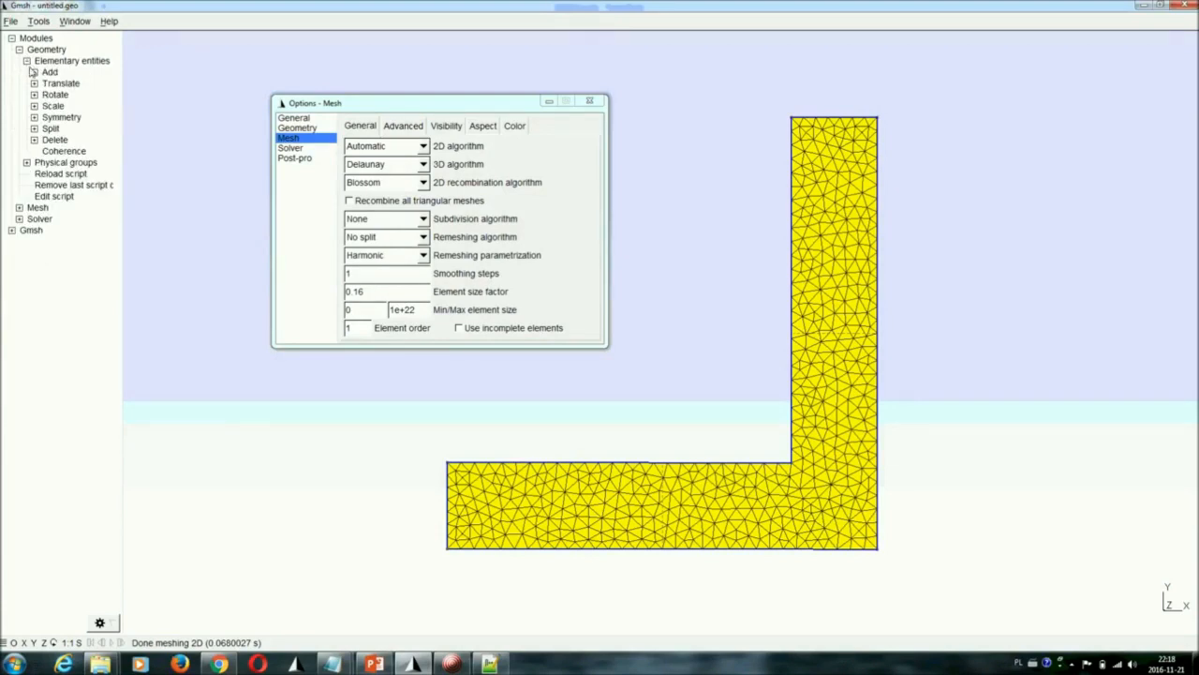
{"action": "left_click", "coordinate": [33, 72]}
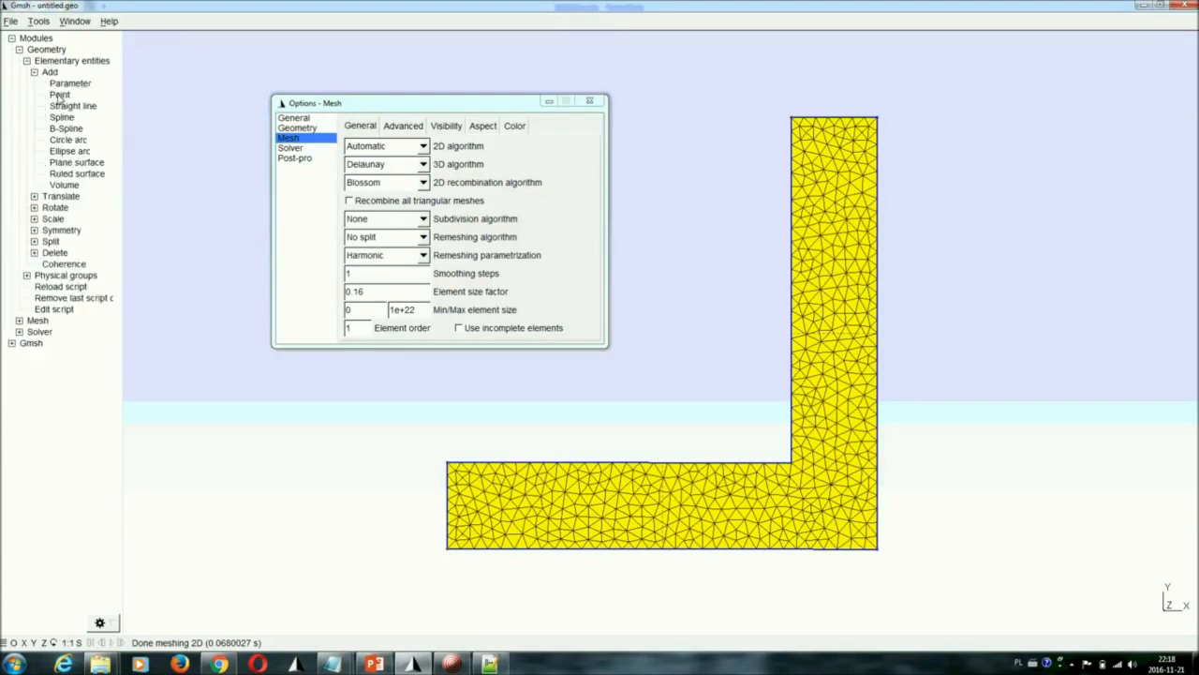
{"action": "left_click", "coordinate": [60, 95]}
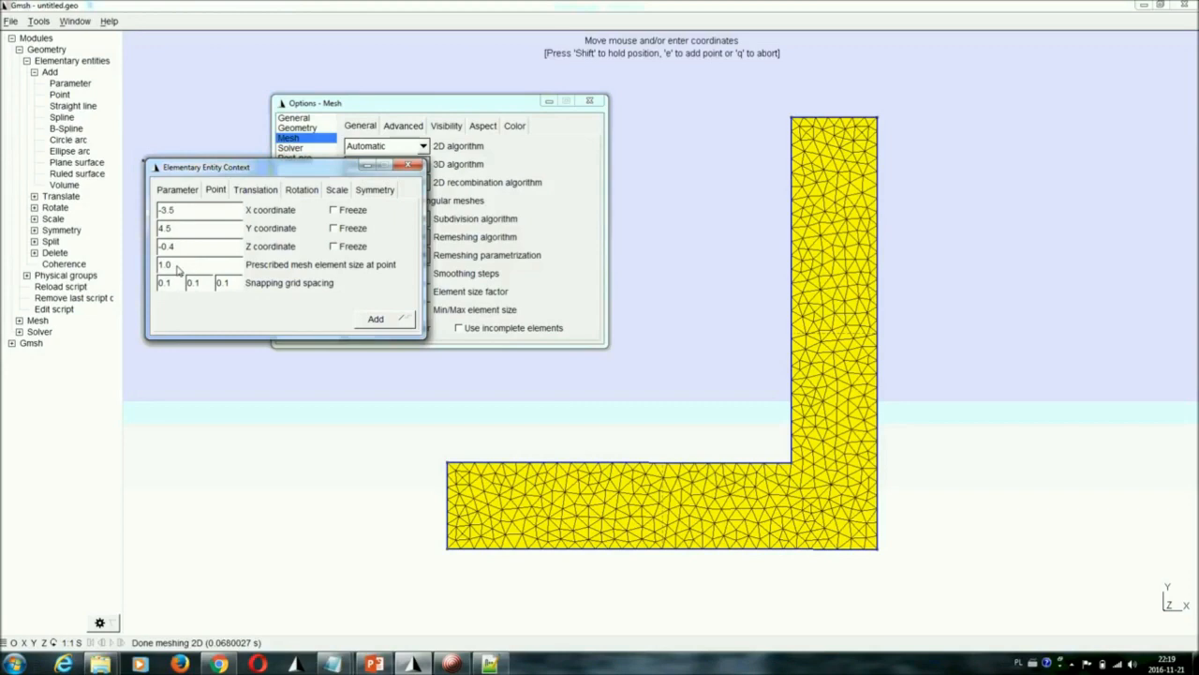
{"action": "left_click_drag", "start_coordinate": [309, 171], "coordinate": [385, 213]}
{"action": "left_click", "coordinate": [484, 207]}
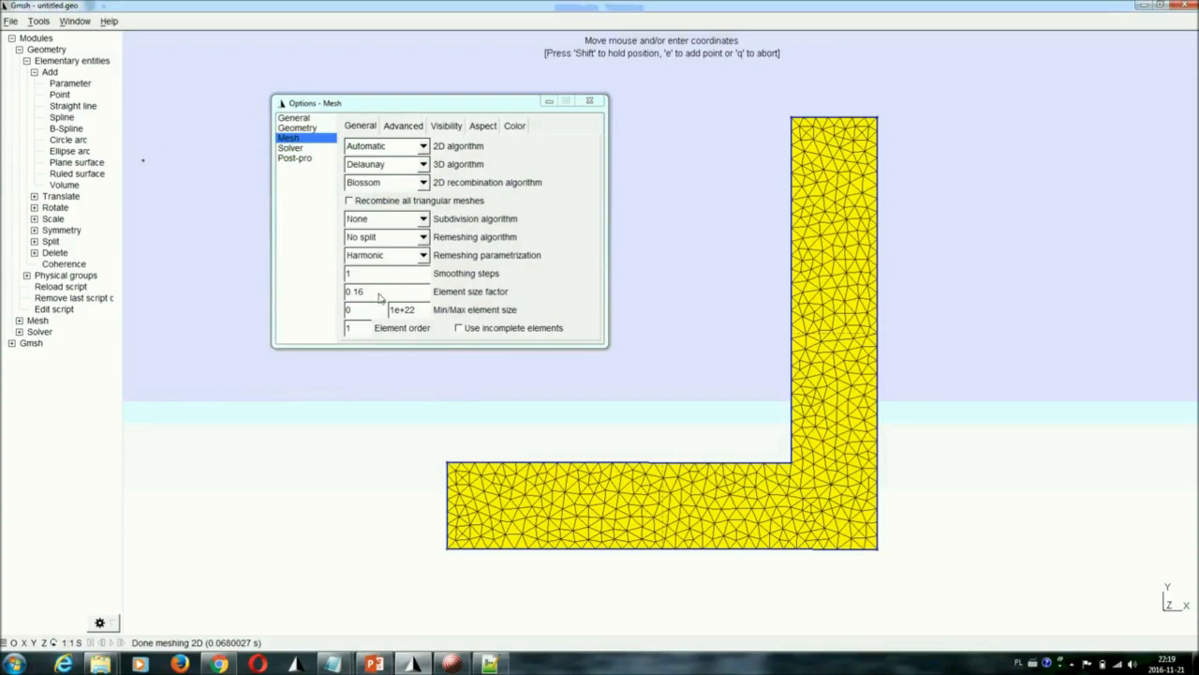
Change the element size factor to 0.67, adjust it further without remeshing, and close the mesh options
{"action": "mouse_move", "coordinate": [372, 291]}
{"action": "left_mouse_down"}
{"action": "mouse_move", "coordinate": [396, 296]}
{"action": "mouse_move", "coordinate": [368, 296]}
{"action": "left_mouse_up"}
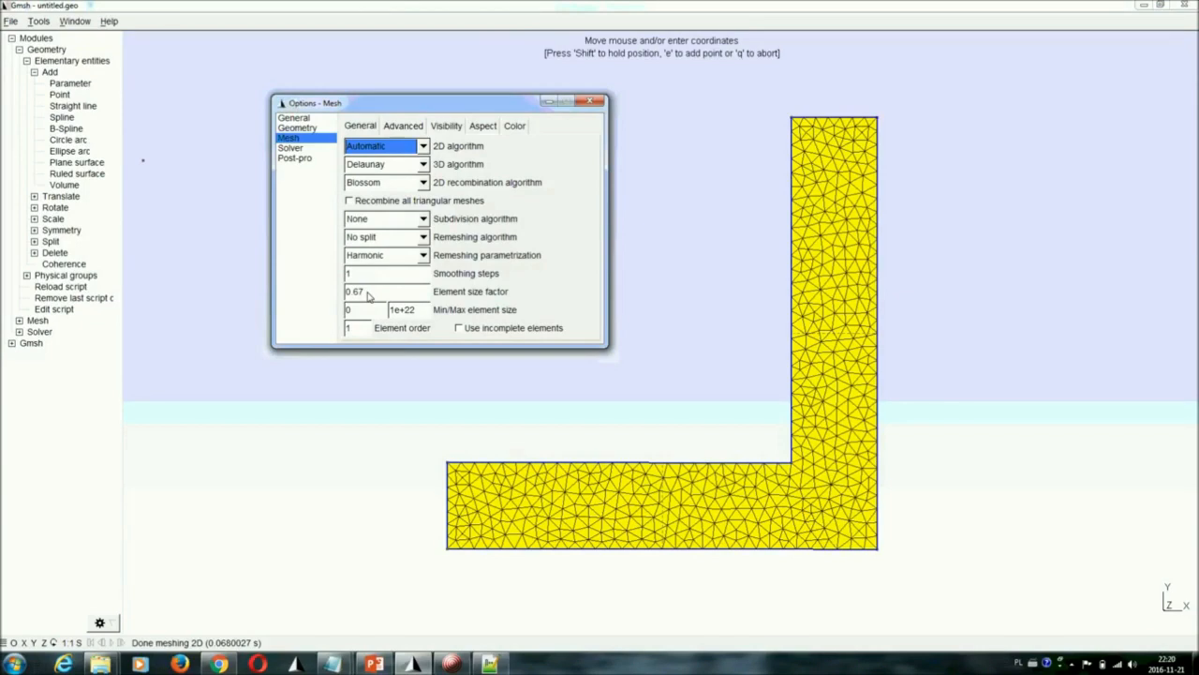
{"action": "left_click_drag", "start_coordinate": [368, 296], "coordinate": [396, 296]}
{"action": "left_click", "coordinate": [592, 102]}
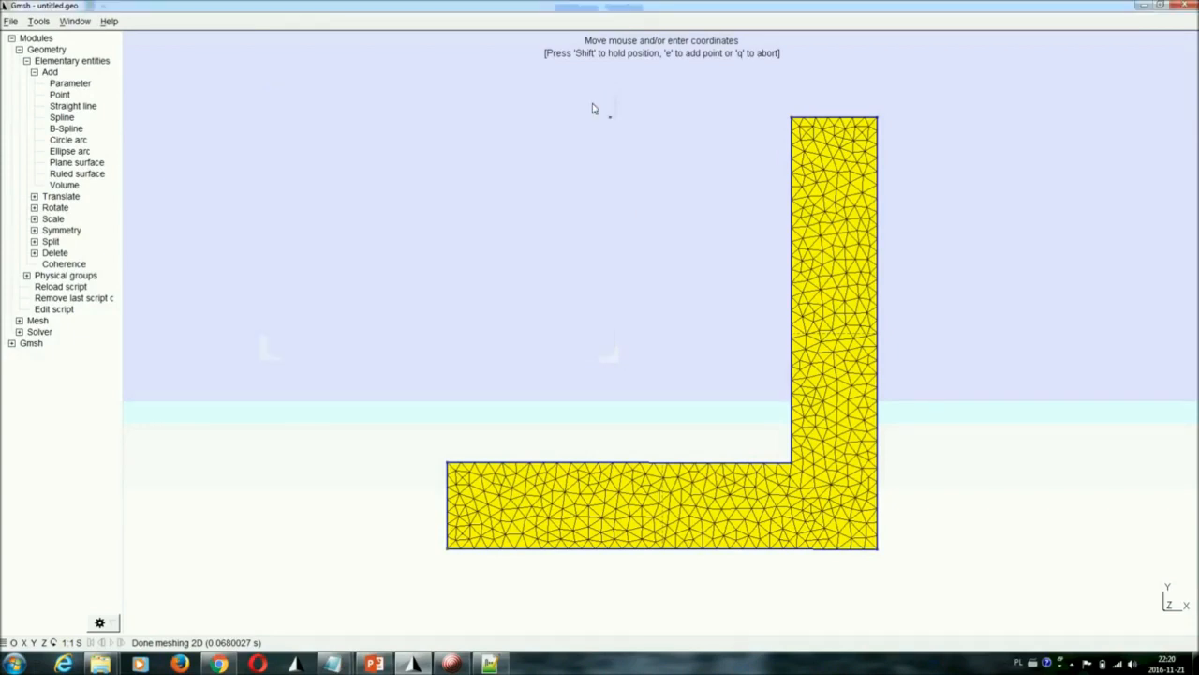
Start saving the model under a new name and browse to the folder D:\QuickerSim\Szkolenia\Gmsh
{"action": "left_click", "coordinate": [10, 21]}
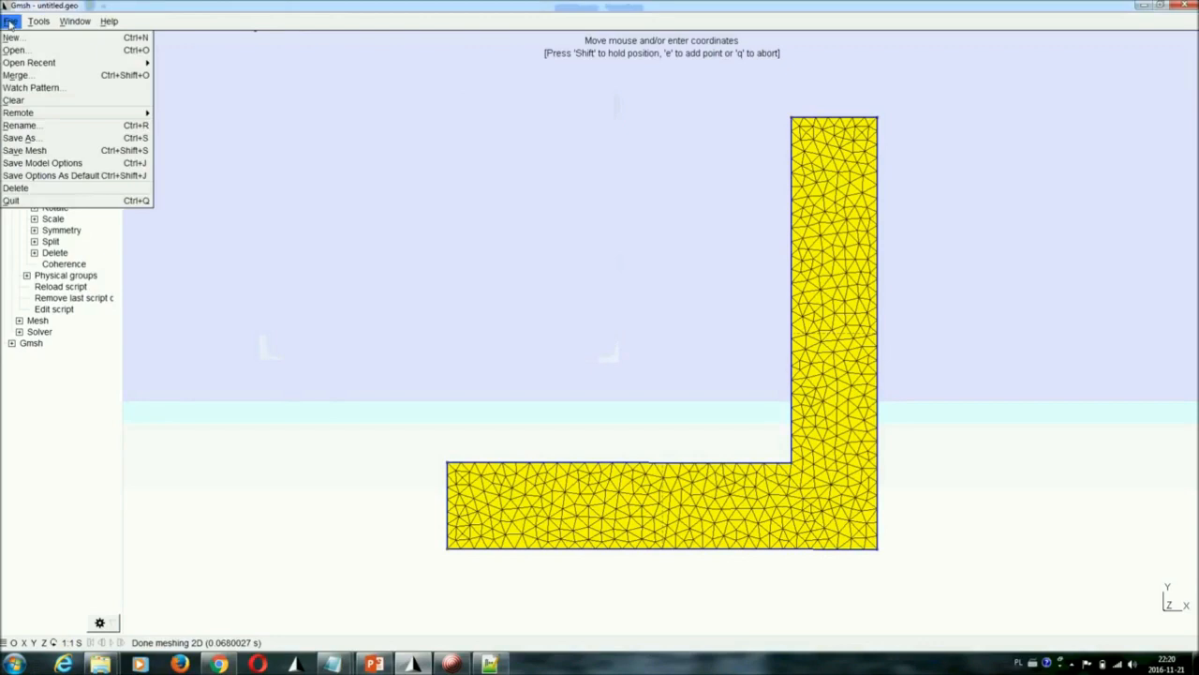
{"action": "left_click", "coordinate": [37, 141]}
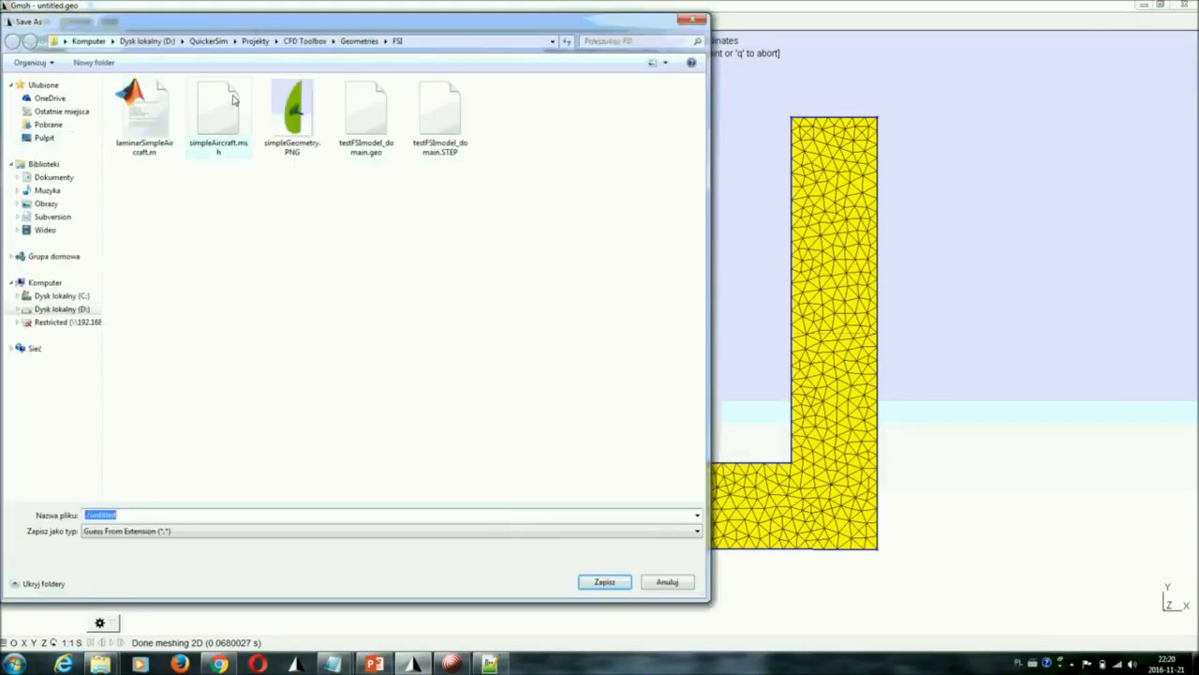
{"action": "left_click", "coordinate": [147, 41]}
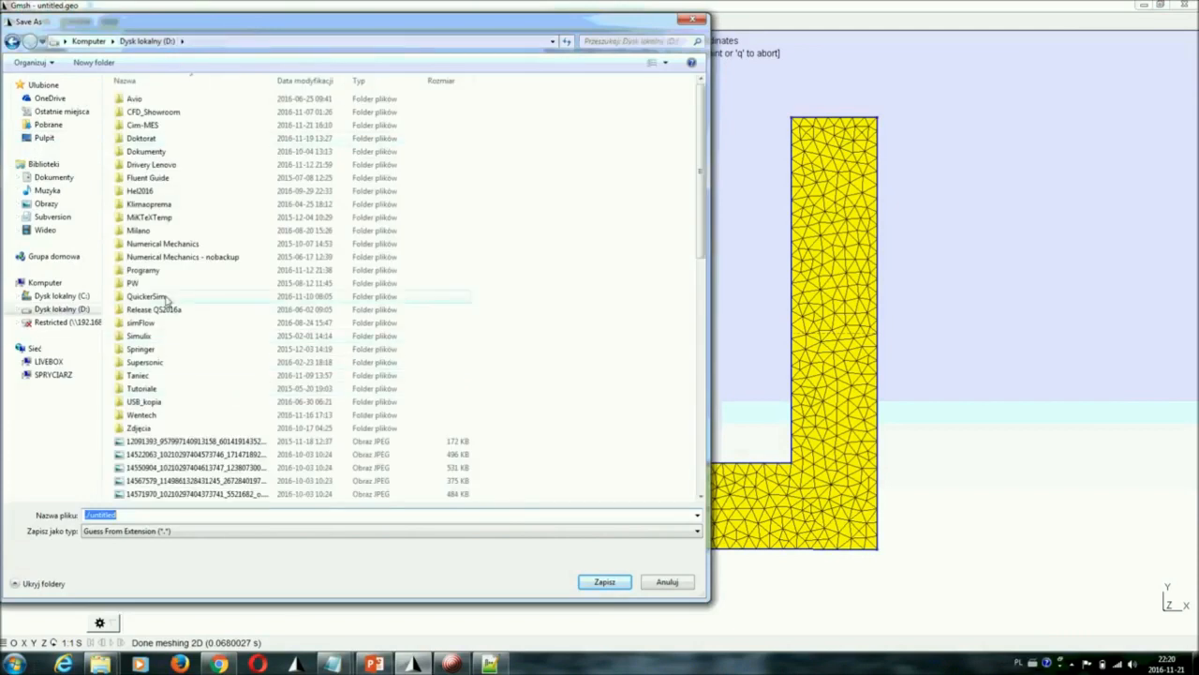
{"action": "double_click", "coordinate": [166, 298]}
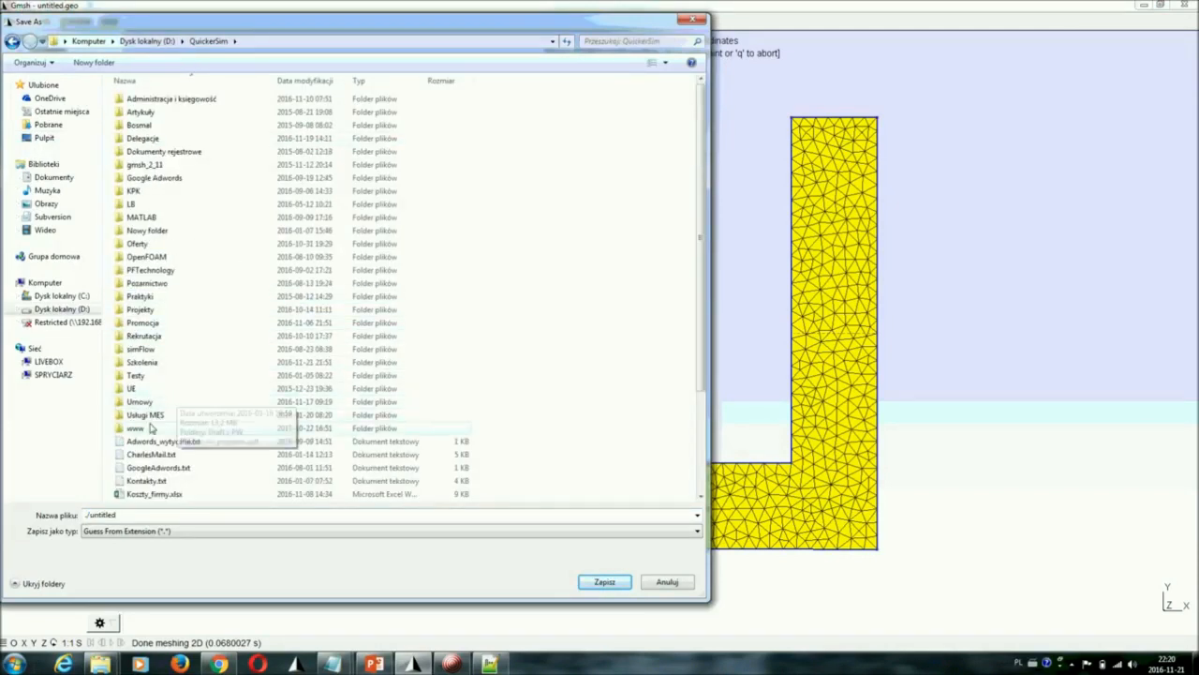
{"action": "left_click", "coordinate": [148, 365]}
{"action": "double_click", "coordinate": [147, 366]}
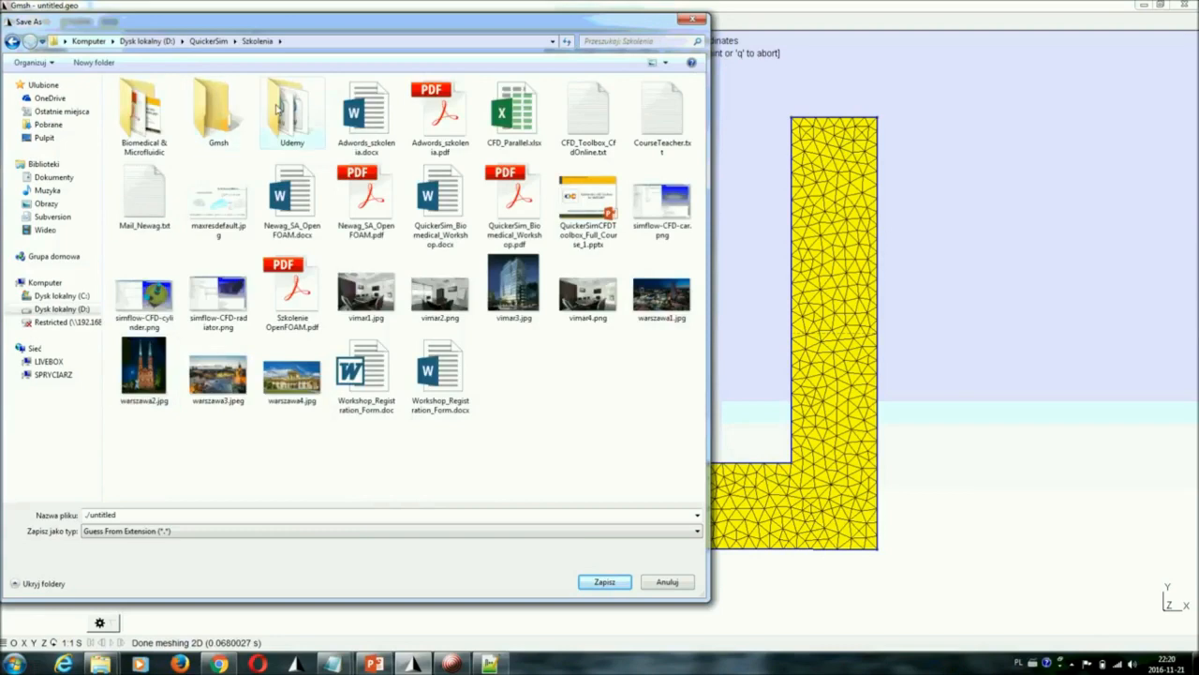
{"action": "double_click", "coordinate": [228, 128]}
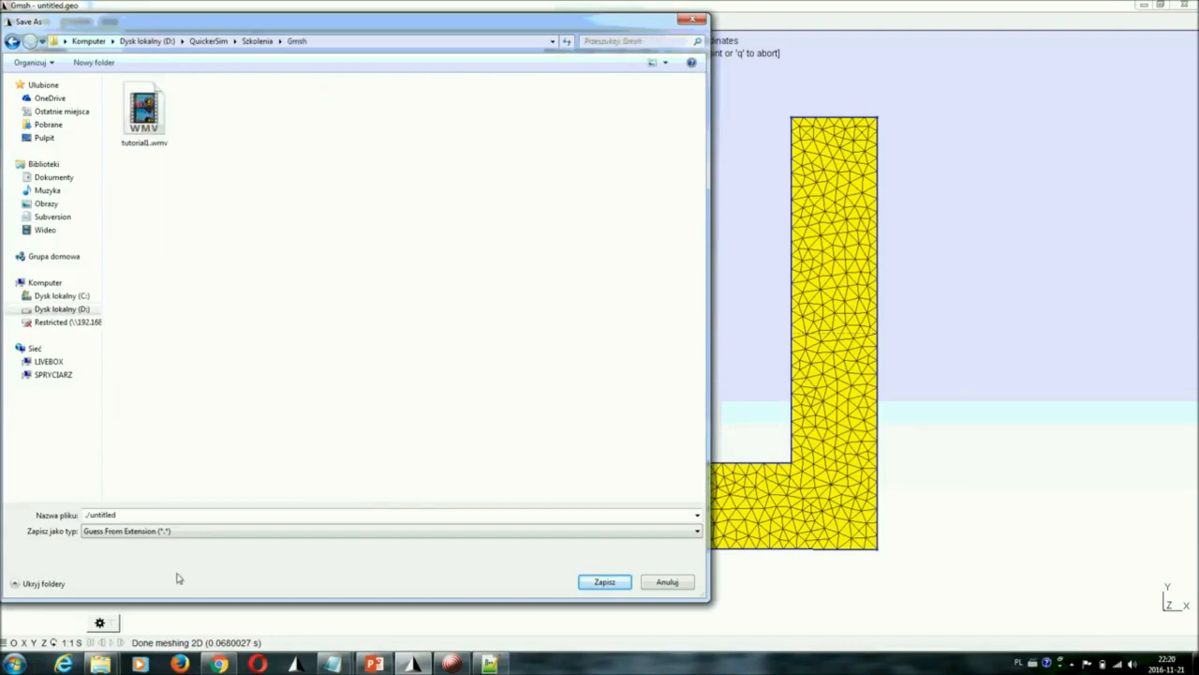
Save the mesh as firstMesh.msh in Version 2 ASCII format, with all the extra saving options left off
{"action": "left_click", "coordinate": [161, 516]}
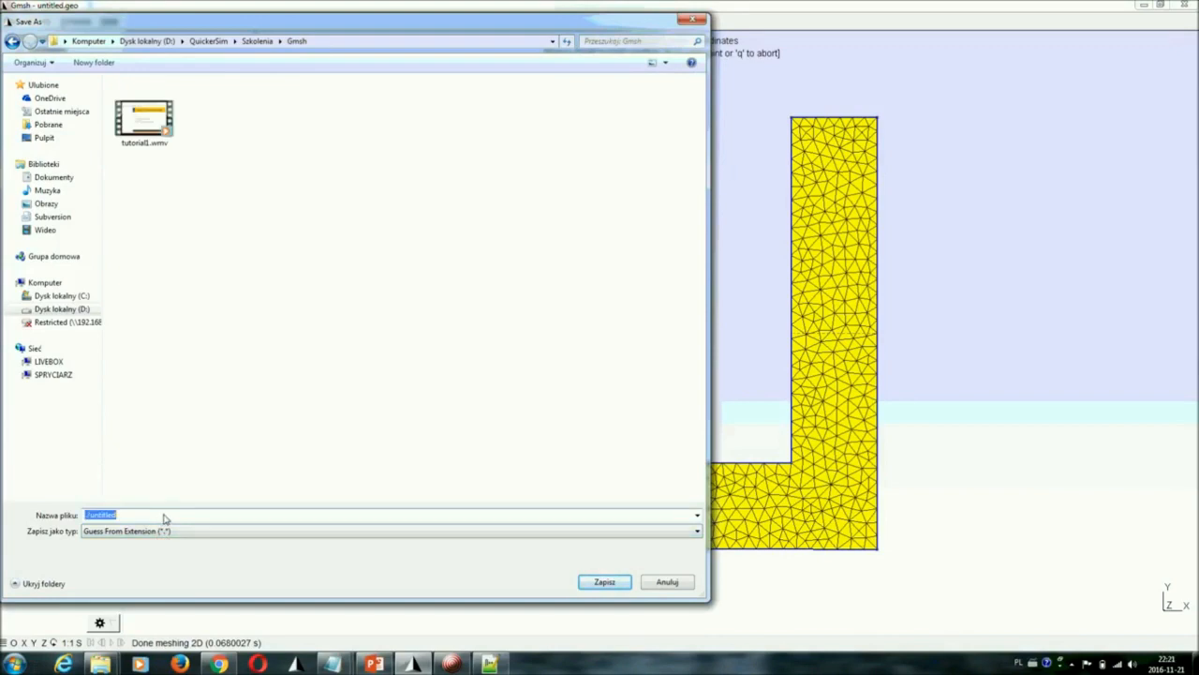
{"action": "type", "text": "firstMesh.msh"}
{"action": "left_click", "coordinate": [604, 582]}
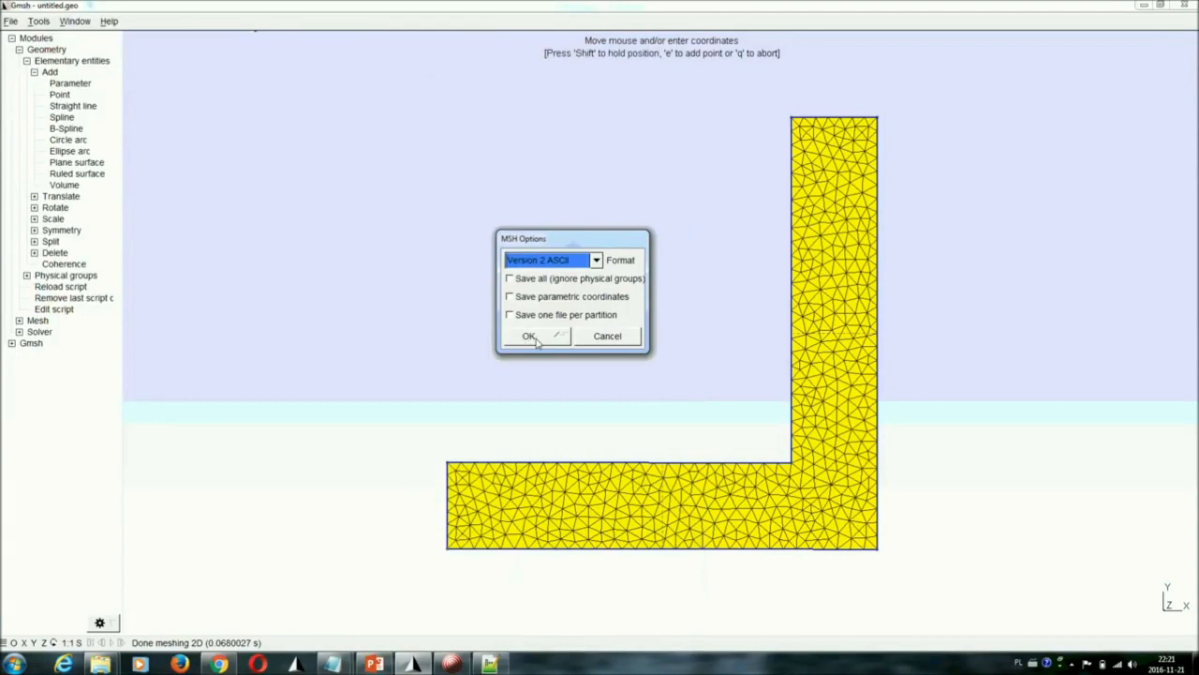
{"action": "left_click", "coordinate": [530, 336]}
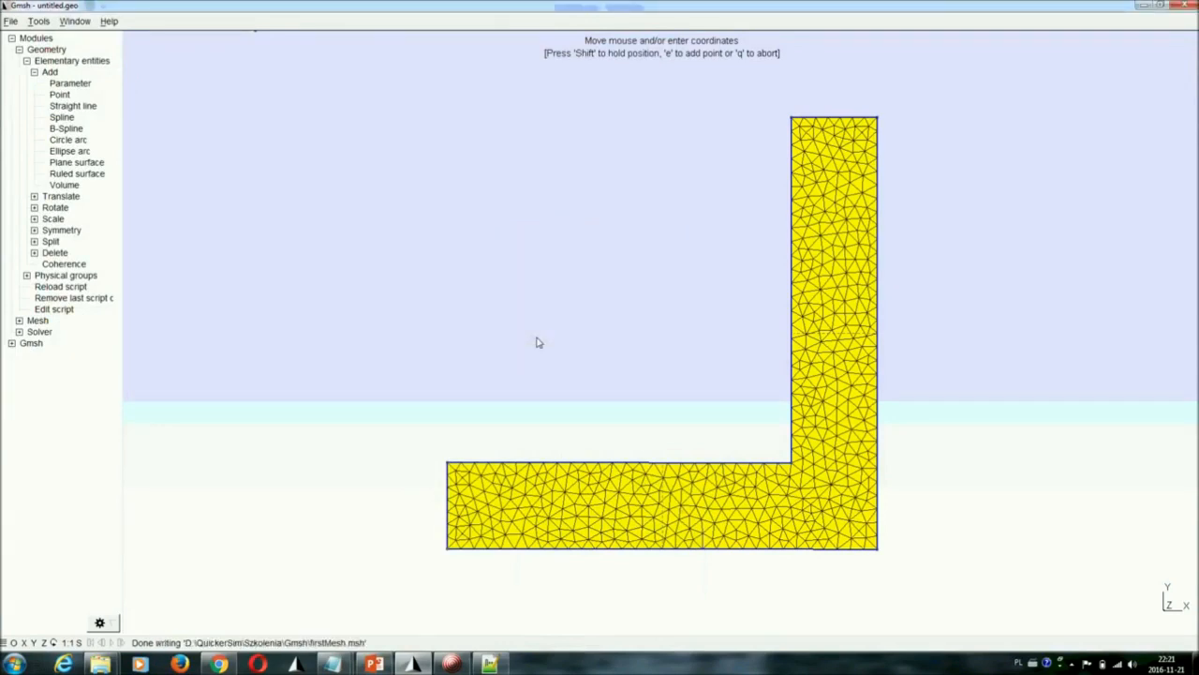
Switch to Windows Explorer, open firstMesh.msh from the Szkolenia\Gmsh folder in Notepad++, and accept reloading the modified untitled.geo
{"action": "left_click", "coordinate": [111, 665]}
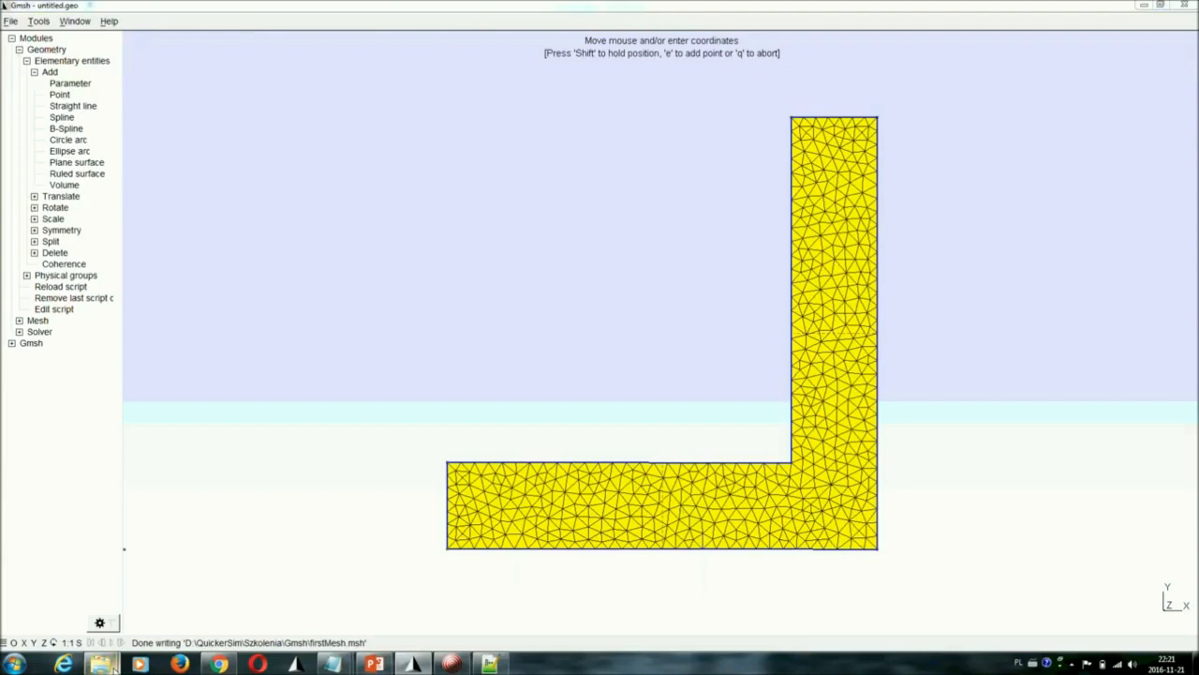
{"action": "mouse_move", "coordinate": [227, 609]}
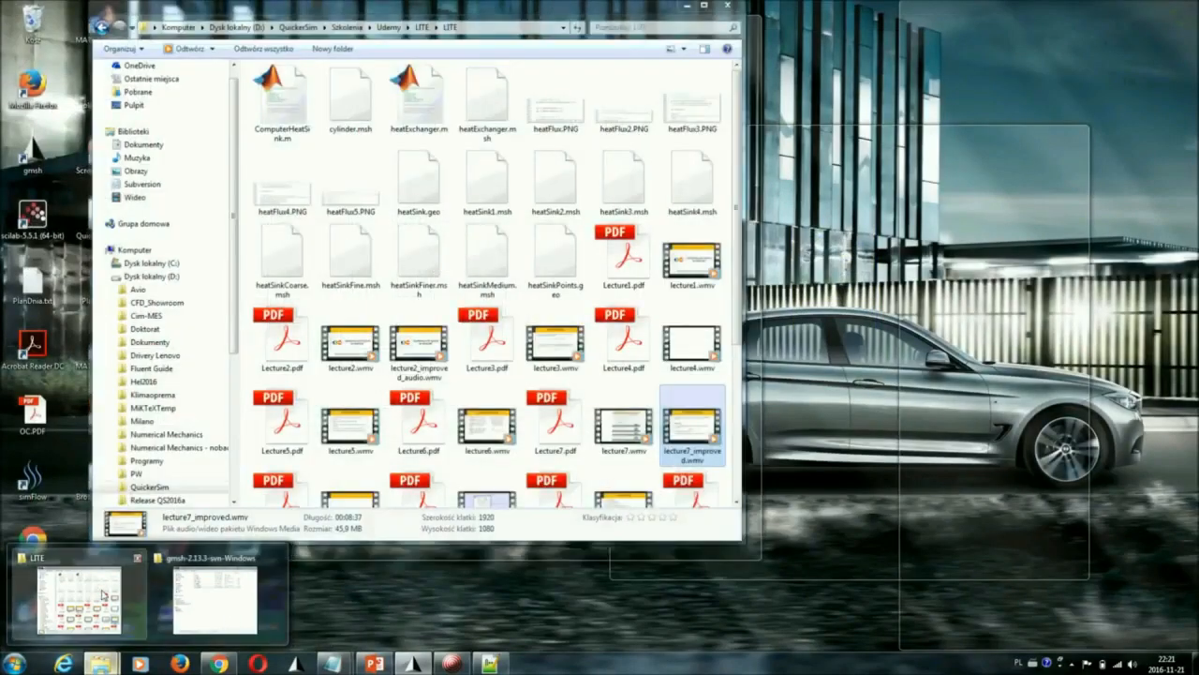
{"action": "left_click", "coordinate": [82, 599]}
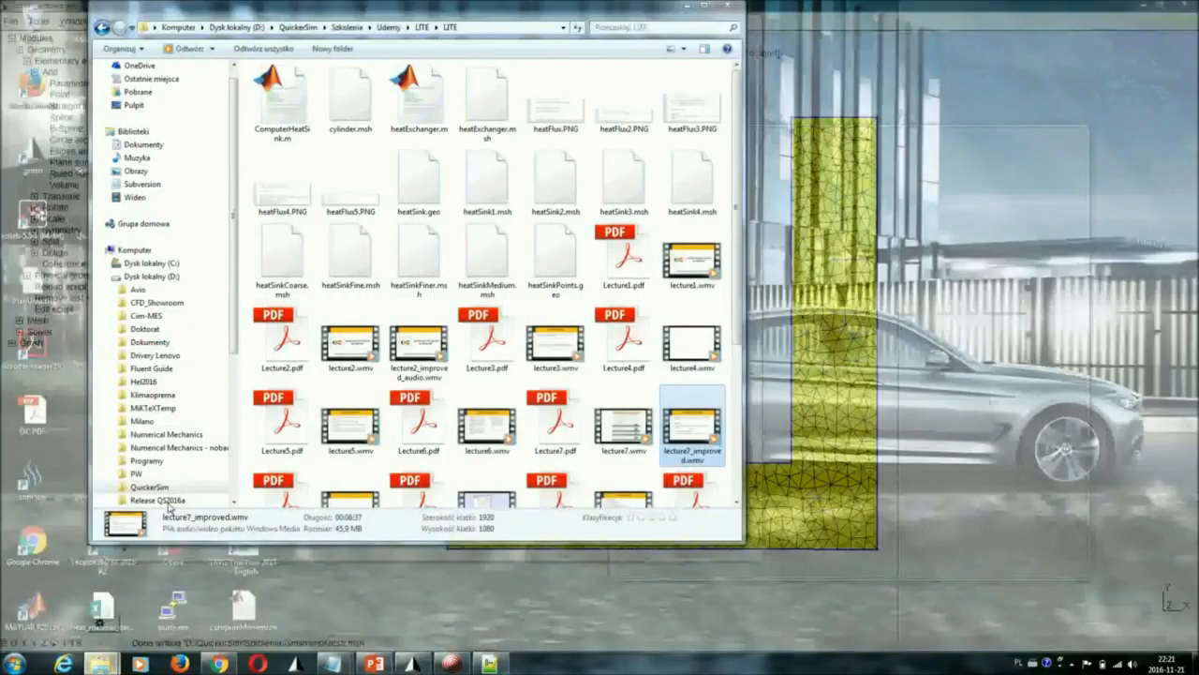
{"action": "left_click", "coordinate": [368, 27]}
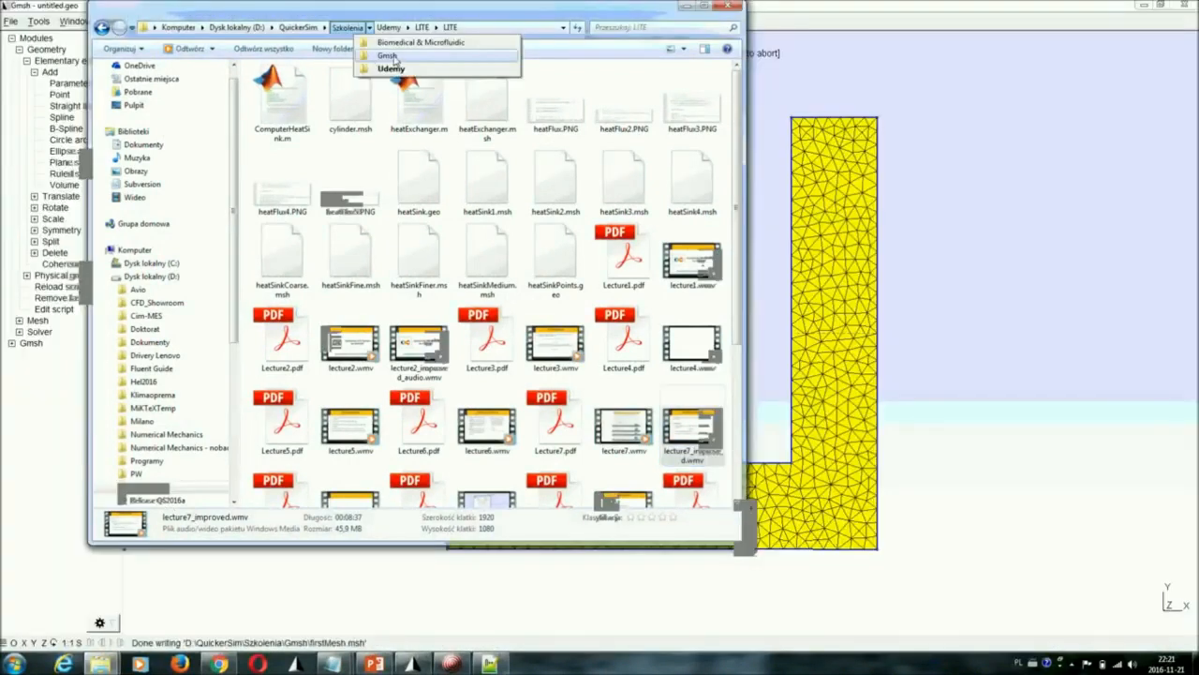
{"action": "left_click", "coordinate": [384, 51]}
{"action": "right_click", "coordinate": [289, 125]}
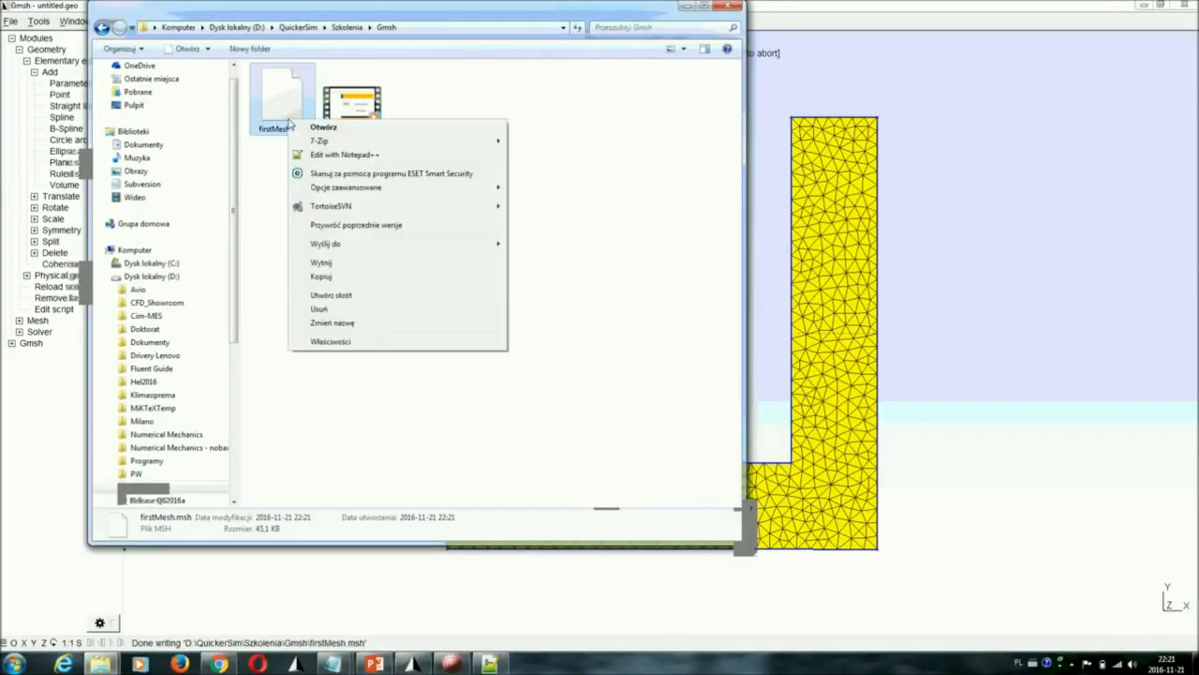
{"action": "left_click", "coordinate": [330, 156]}
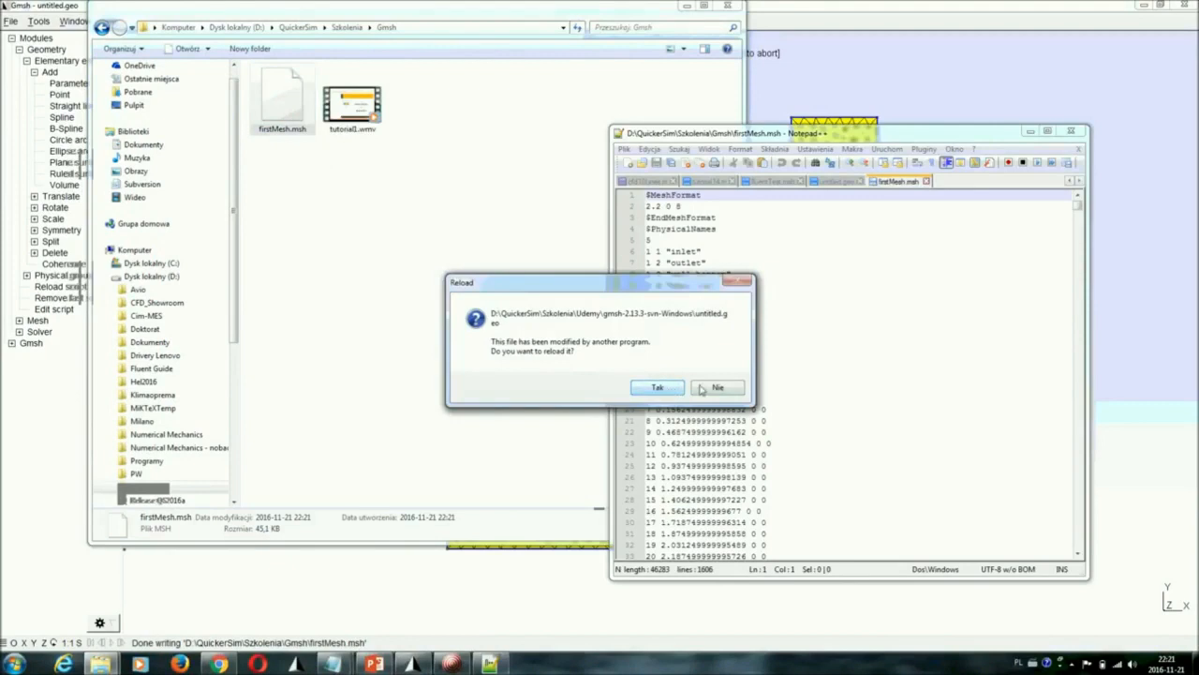
{"action": "left_click", "coordinate": [669, 390]}
Enlarge the Notepad++ window, examine the physical names and node list in firstMesh.msh, and minimize the windows to return to Gmsh
{"action": "left_click_drag", "start_coordinate": [765, 136], "coordinate": [1198, 220]}
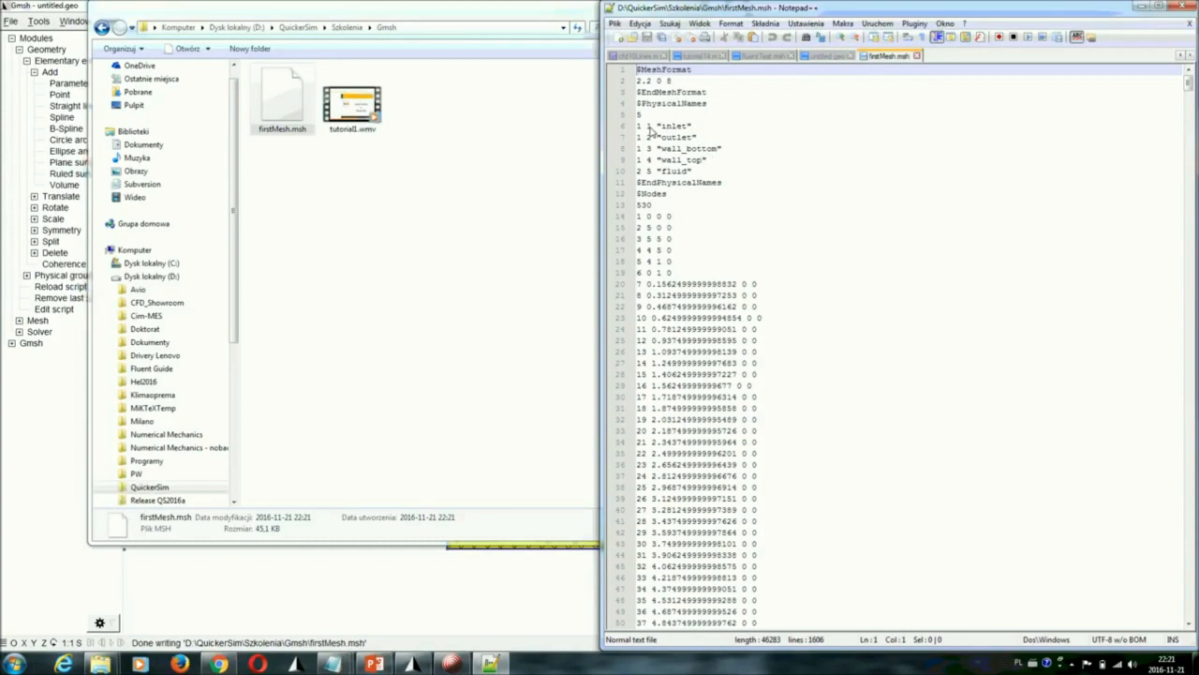
{"action": "left_click", "coordinate": [705, 172]}
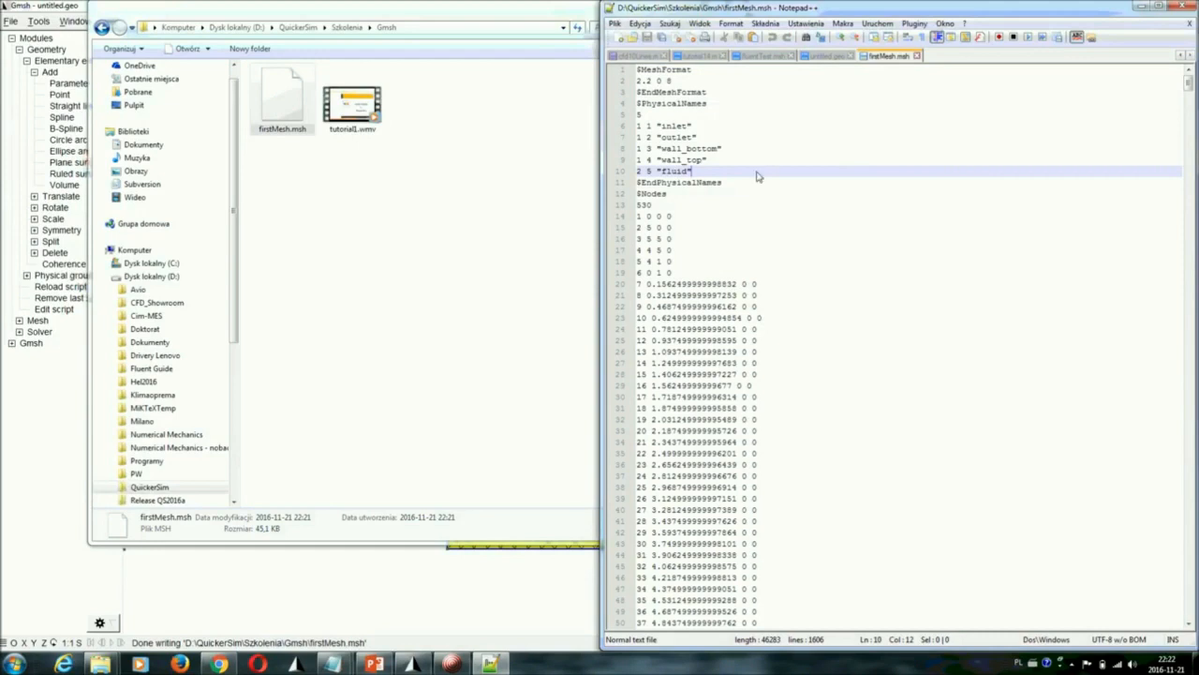
{"action": "left_click", "coordinate": [1141, 6]}
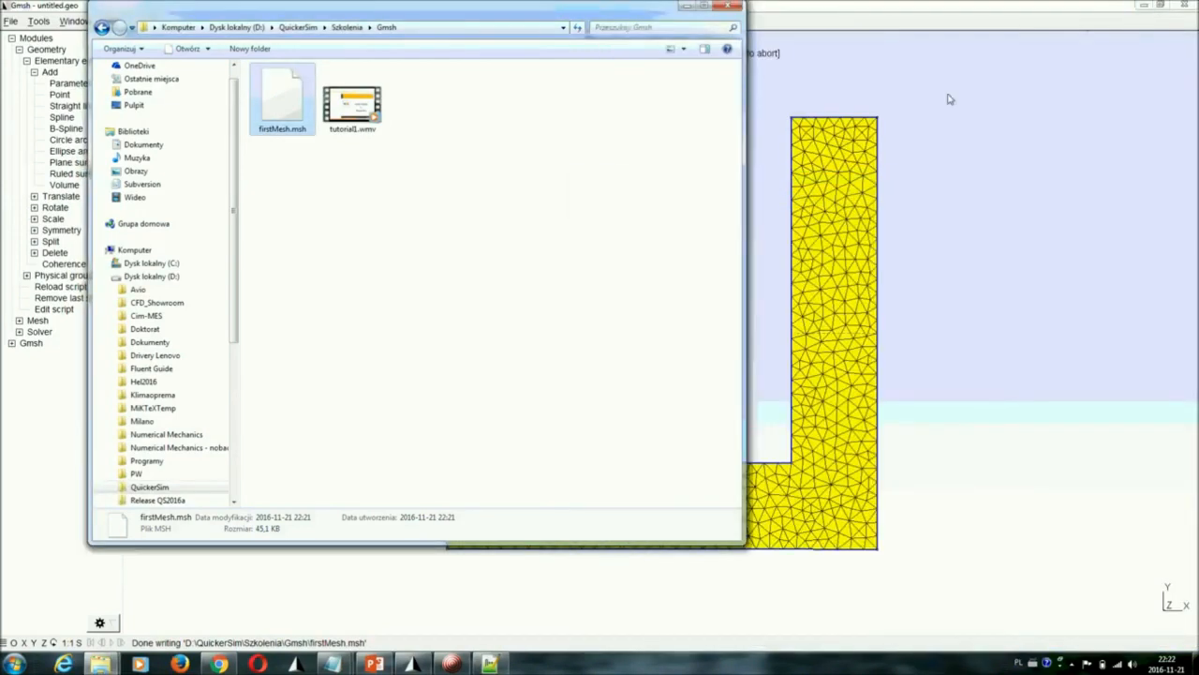
{"action": "double_click", "coordinate": [576, 12]}
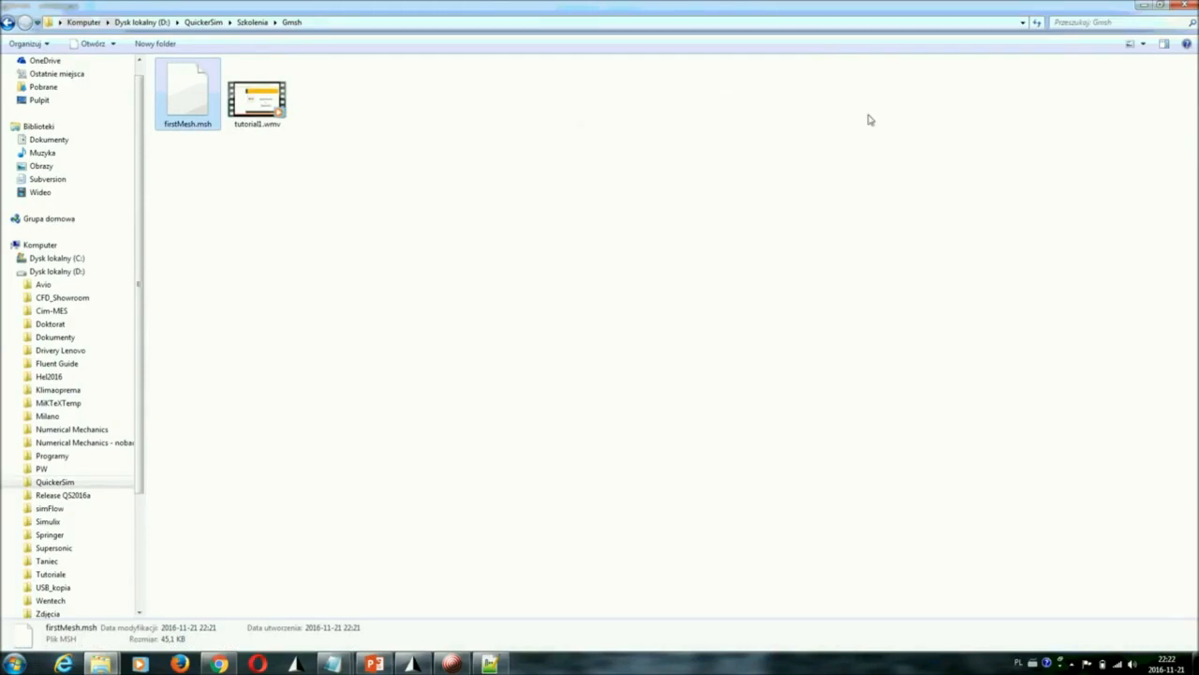
{"action": "left_click", "coordinate": [1143, 6]}
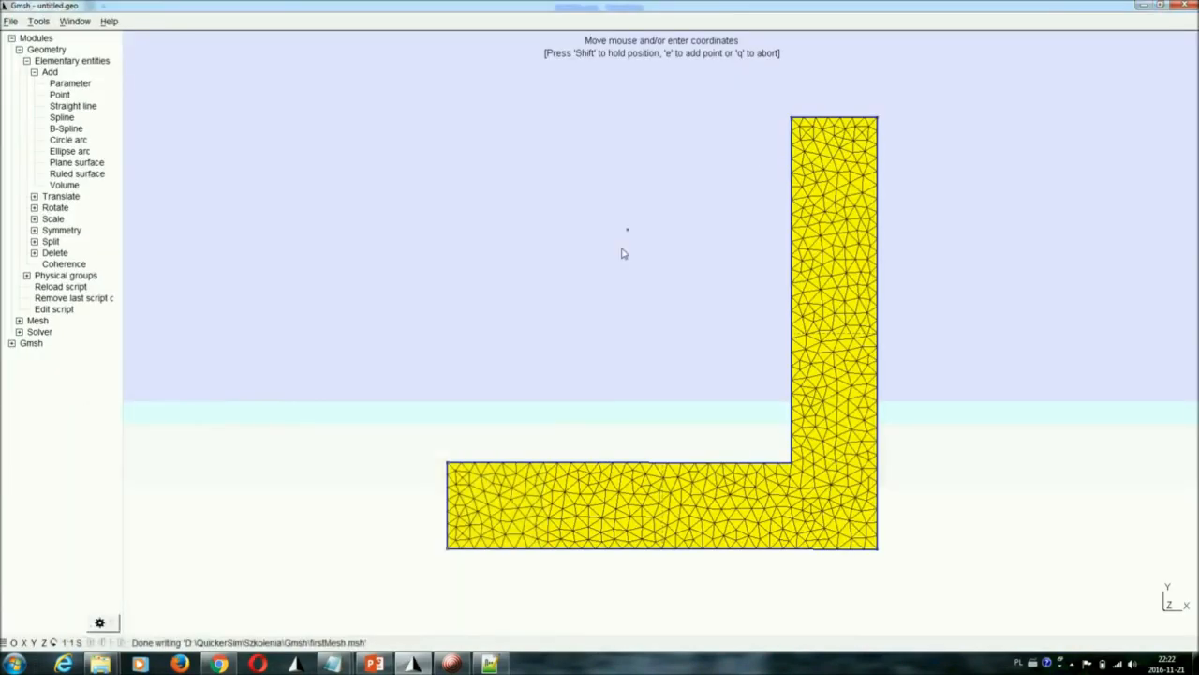